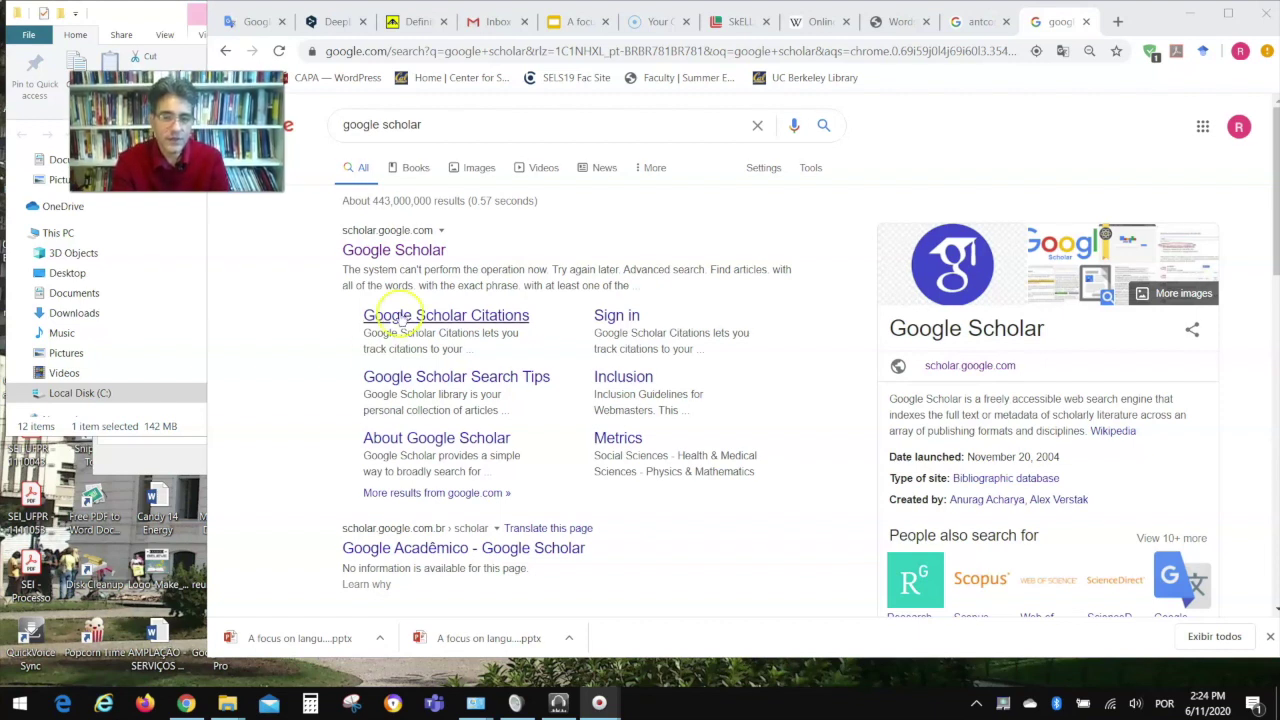
Open Google Scholar from the search results and search it for "collocation use for learners of English".
click(408, 255)
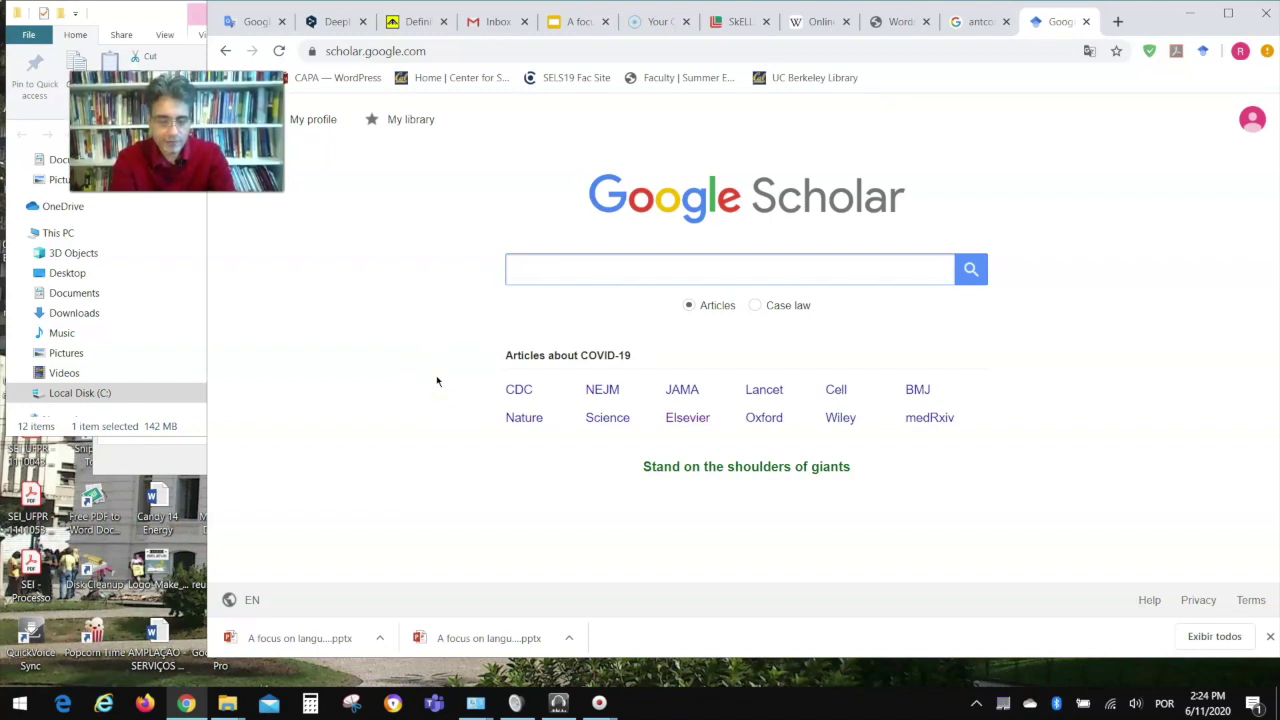
text(coll)
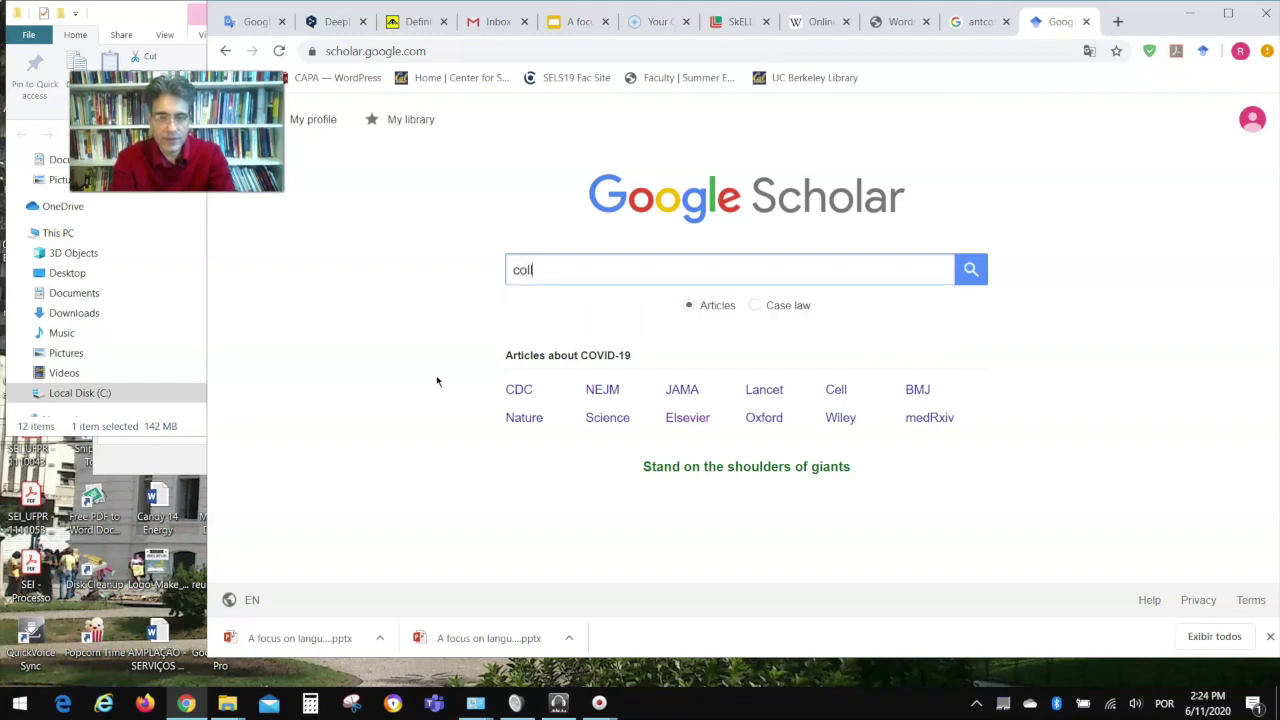
text(ocation )
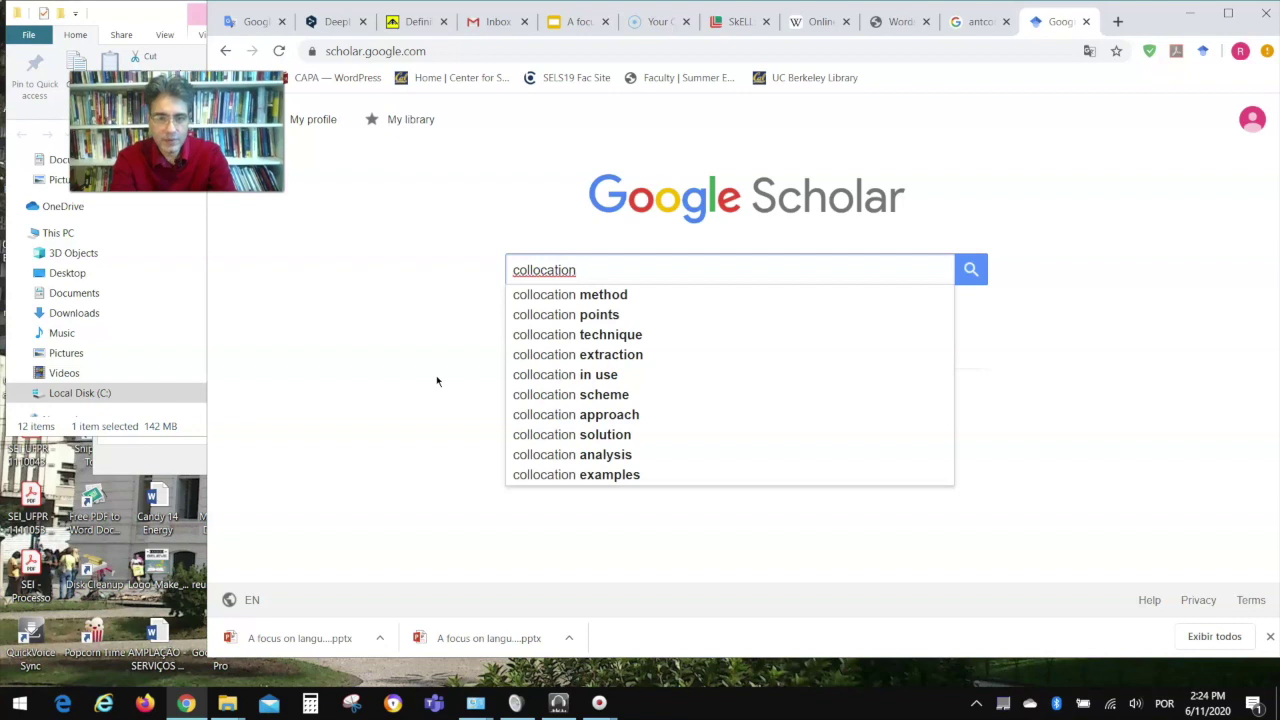
text(in)
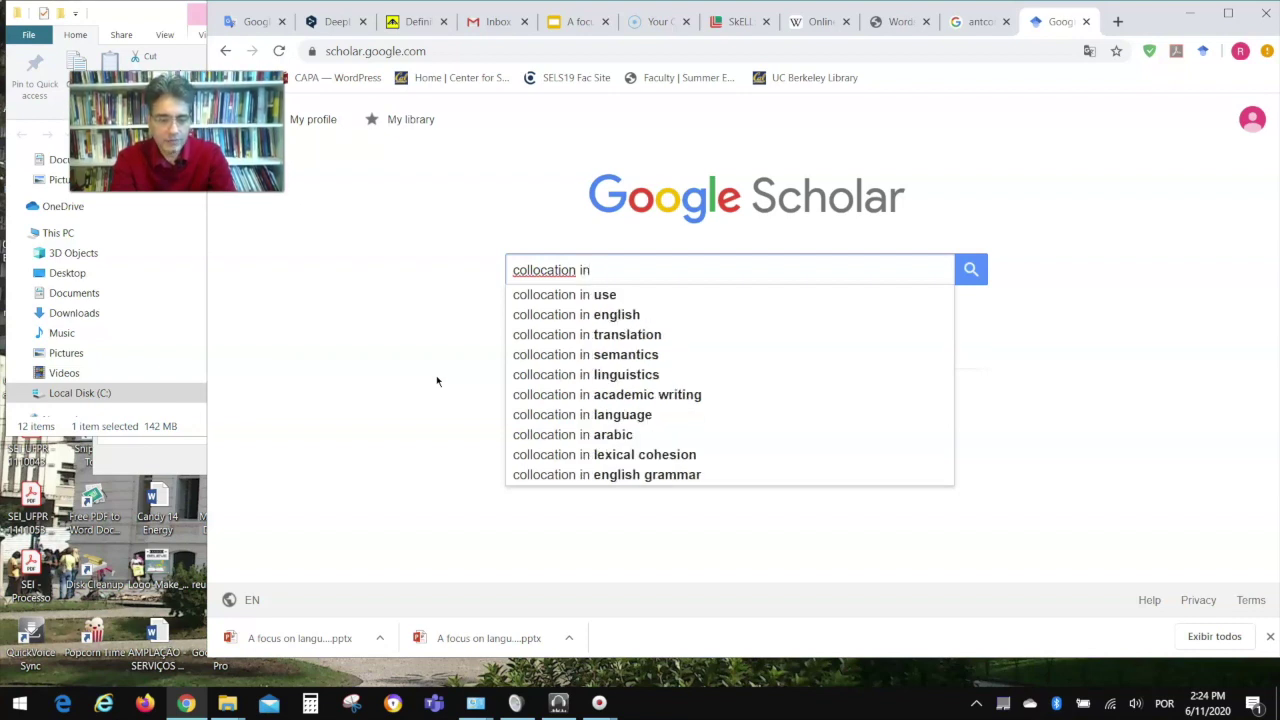
key(BackSpace)
key(BackSpace)
key(BackSpace)
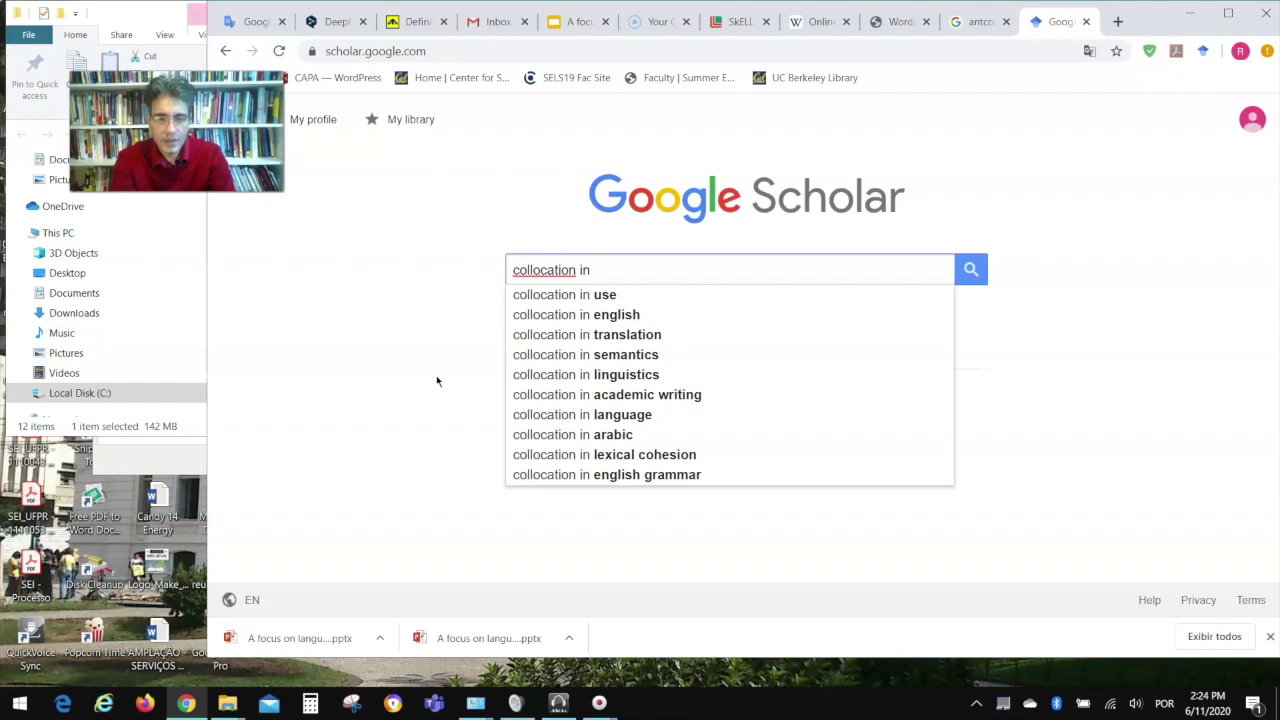
text(use f)
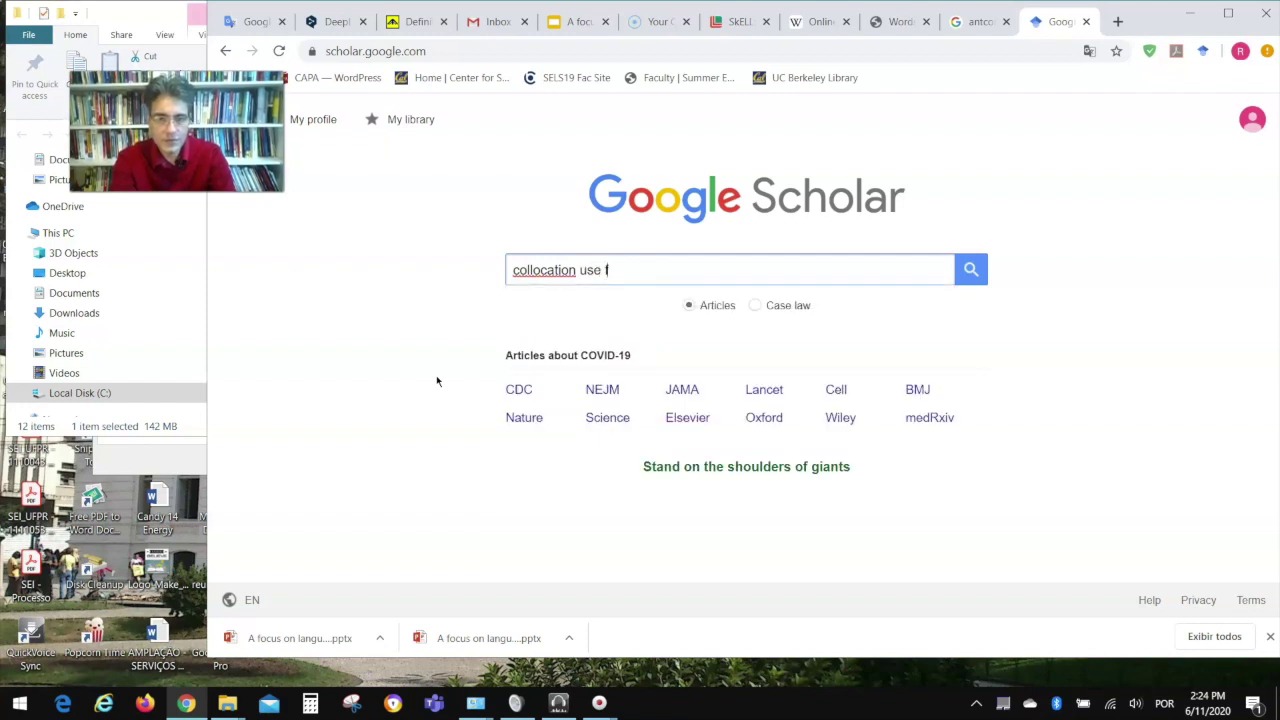
text(or learnins of English)
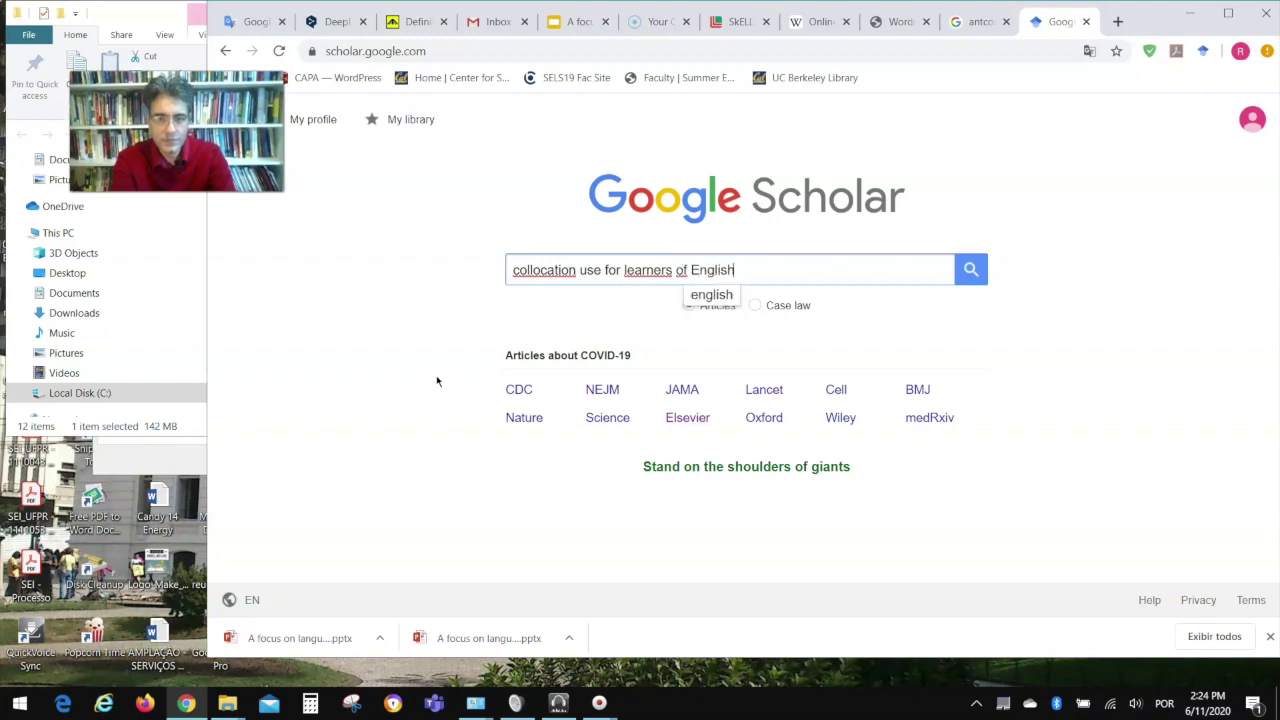
key(Return)
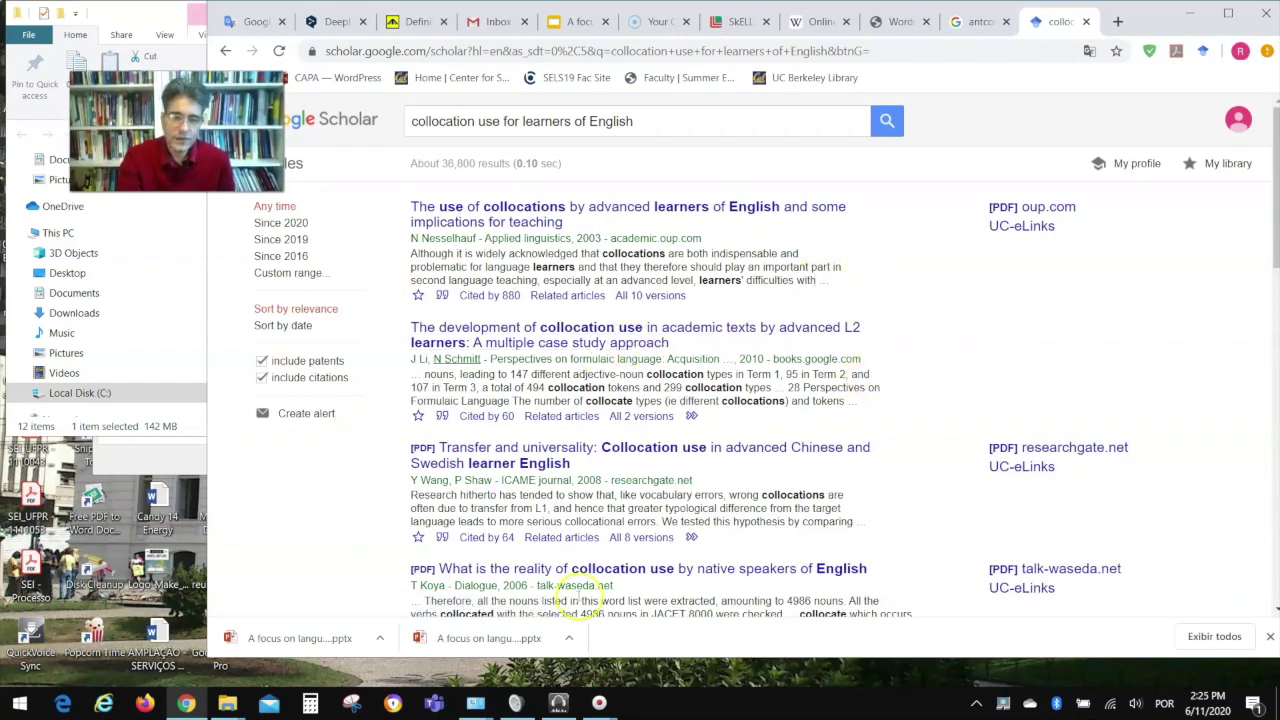
Look over the results, open the oup.com PDF of the first article, and bring up its save dialog without saving.
scroll(923, 505, down, 15)
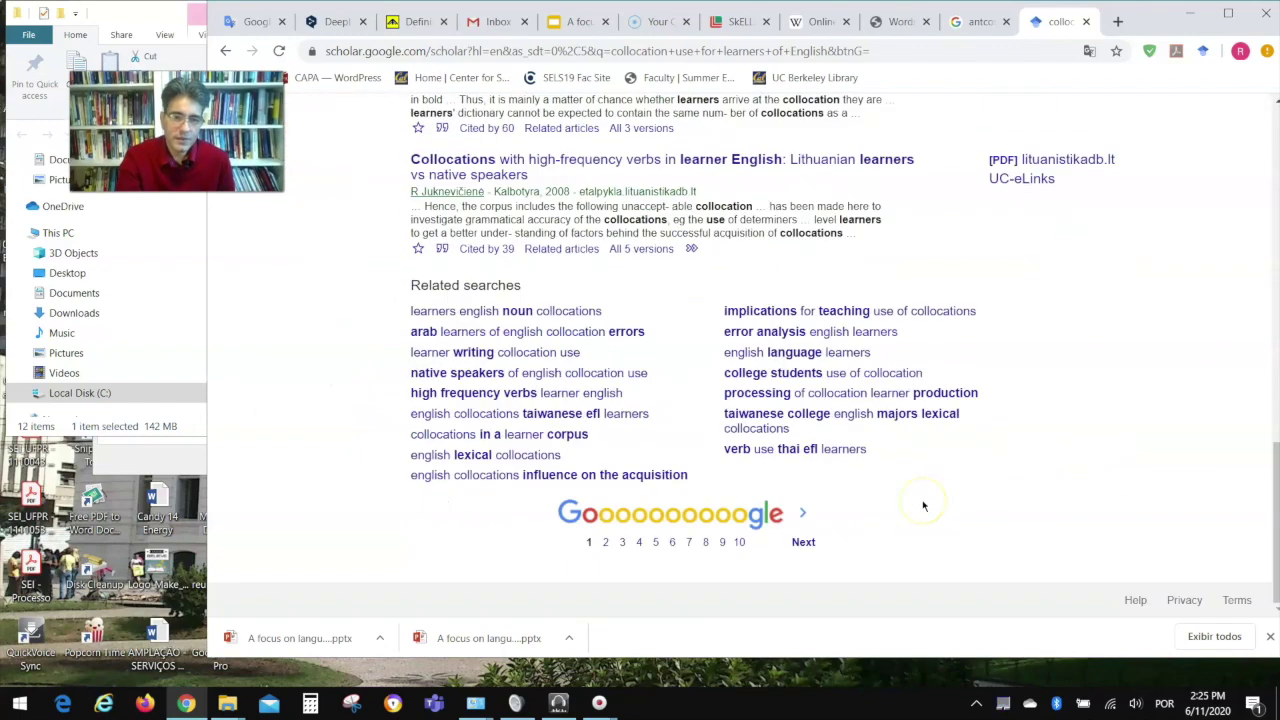
scroll(923, 505, up, 15)
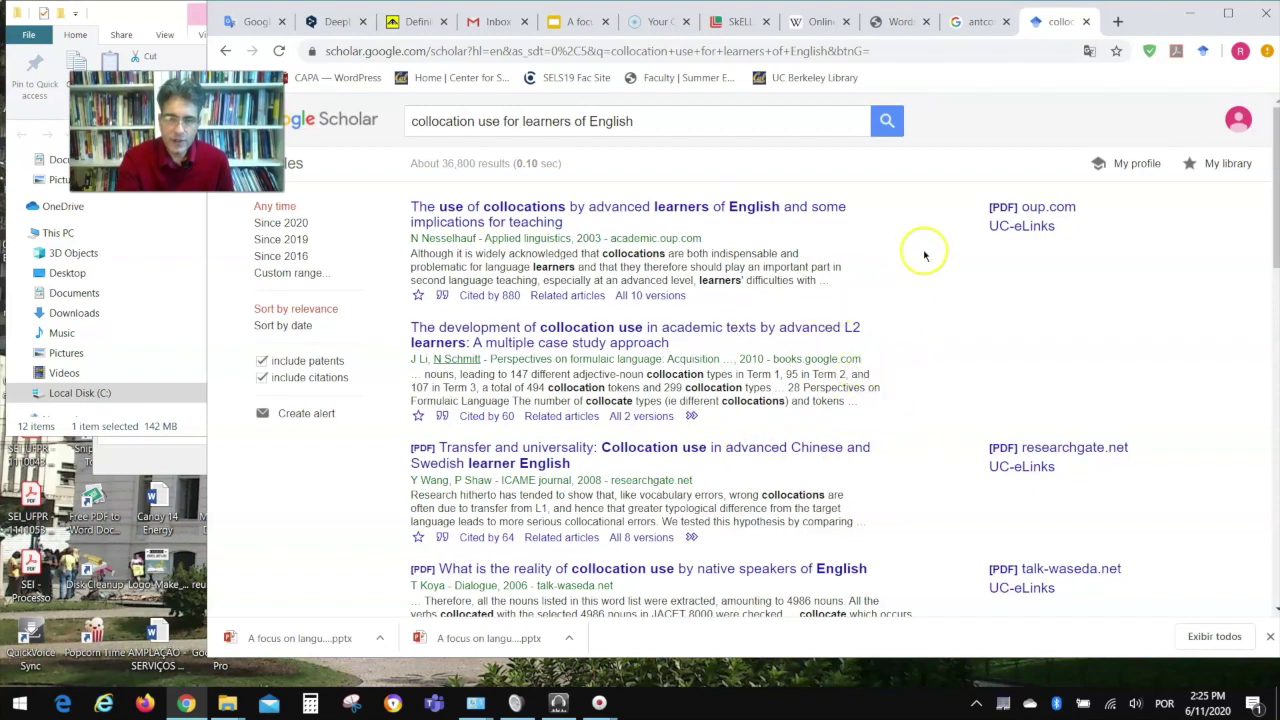
click(1013, 212)
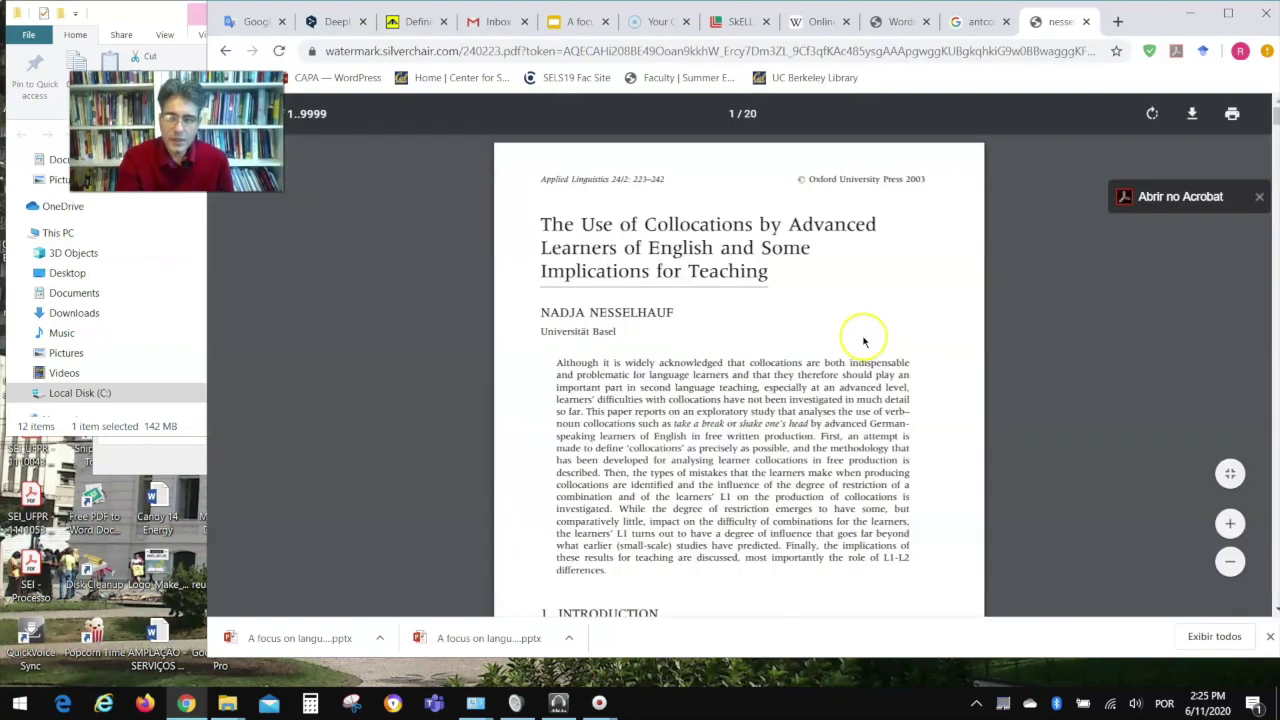
click(1195, 117)
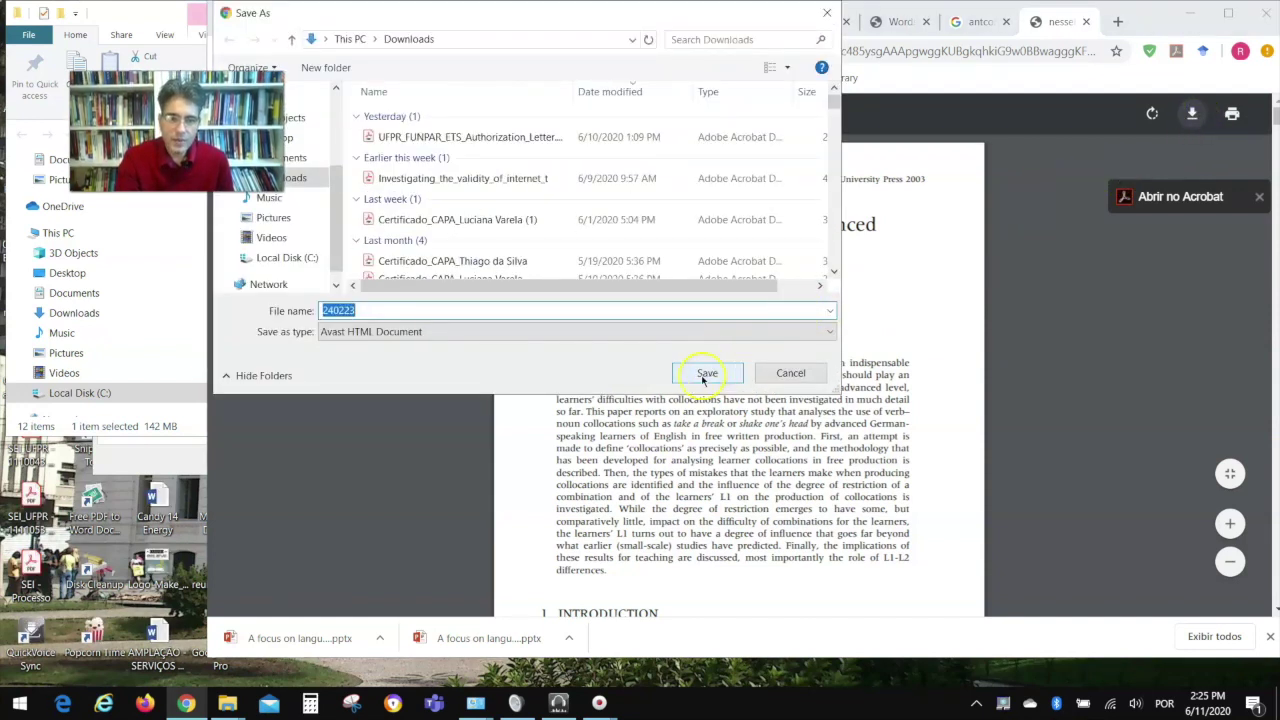
click(783, 374)
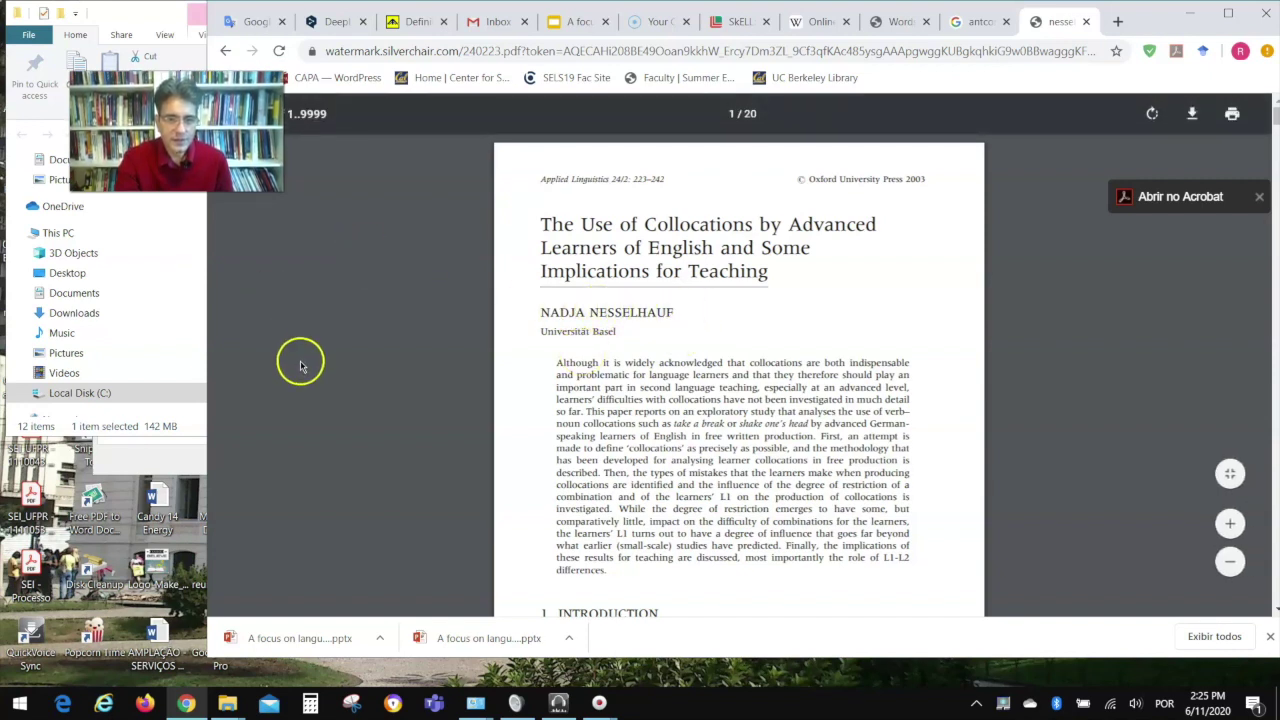
click(1230, 13)
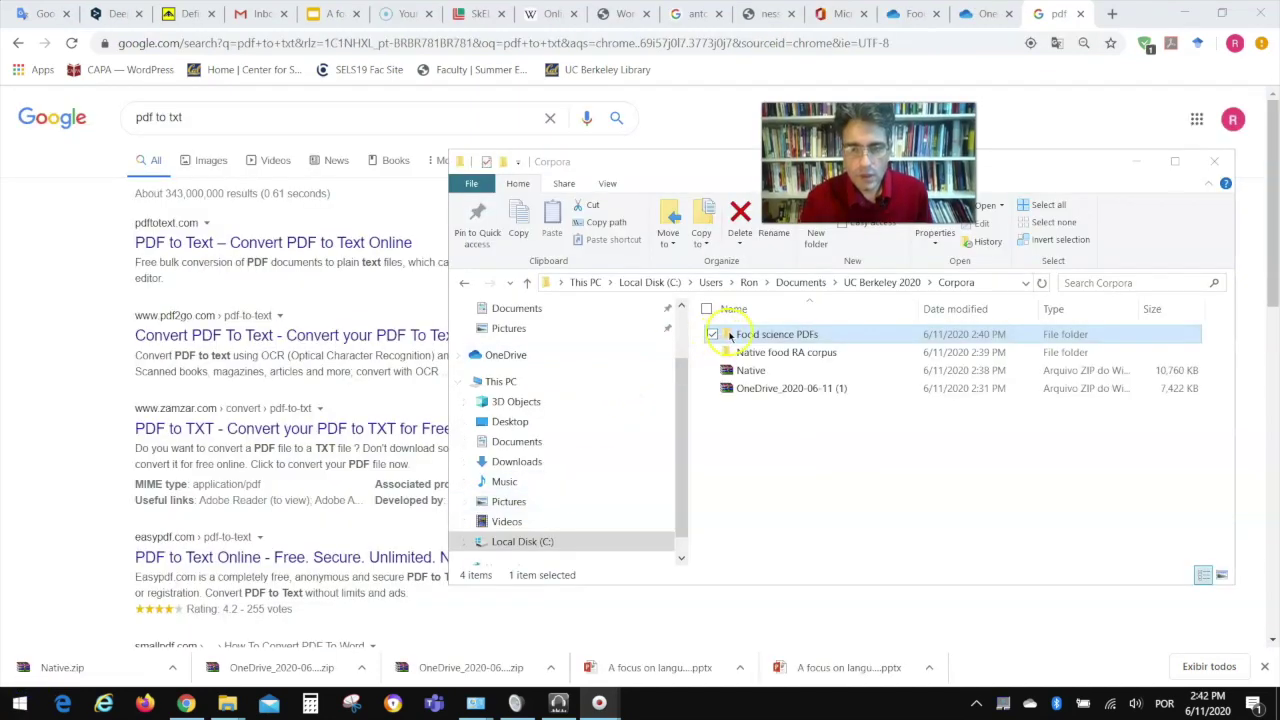
Open the Food science PDFs folder inside Corpora and look through its article files.
double_click(722, 337)
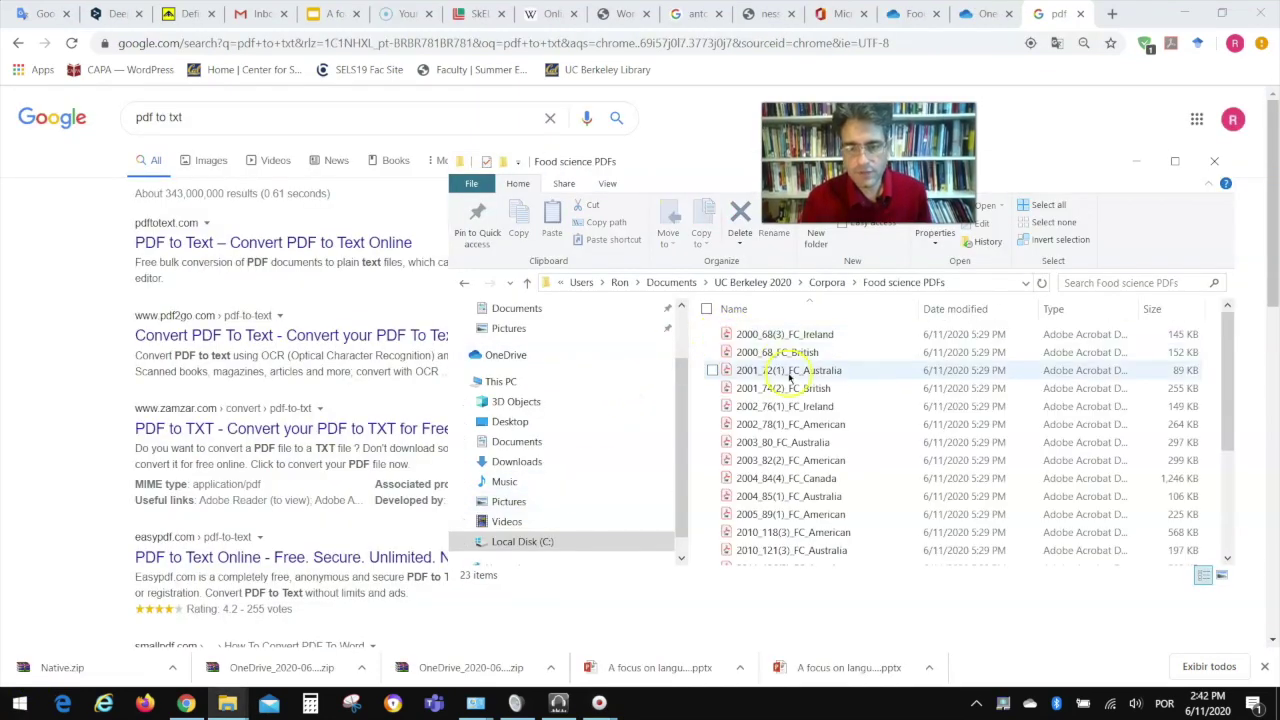
scroll(820, 474, down, 3)
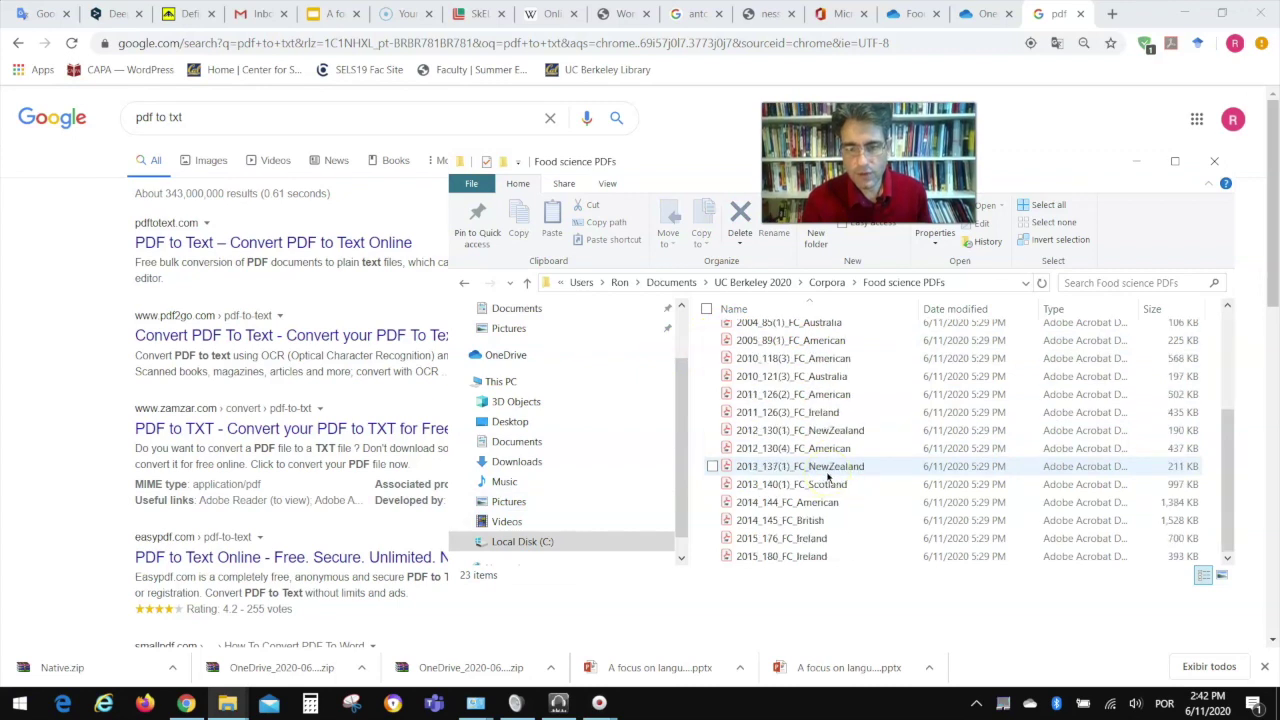
scroll(828, 478, up, 3)
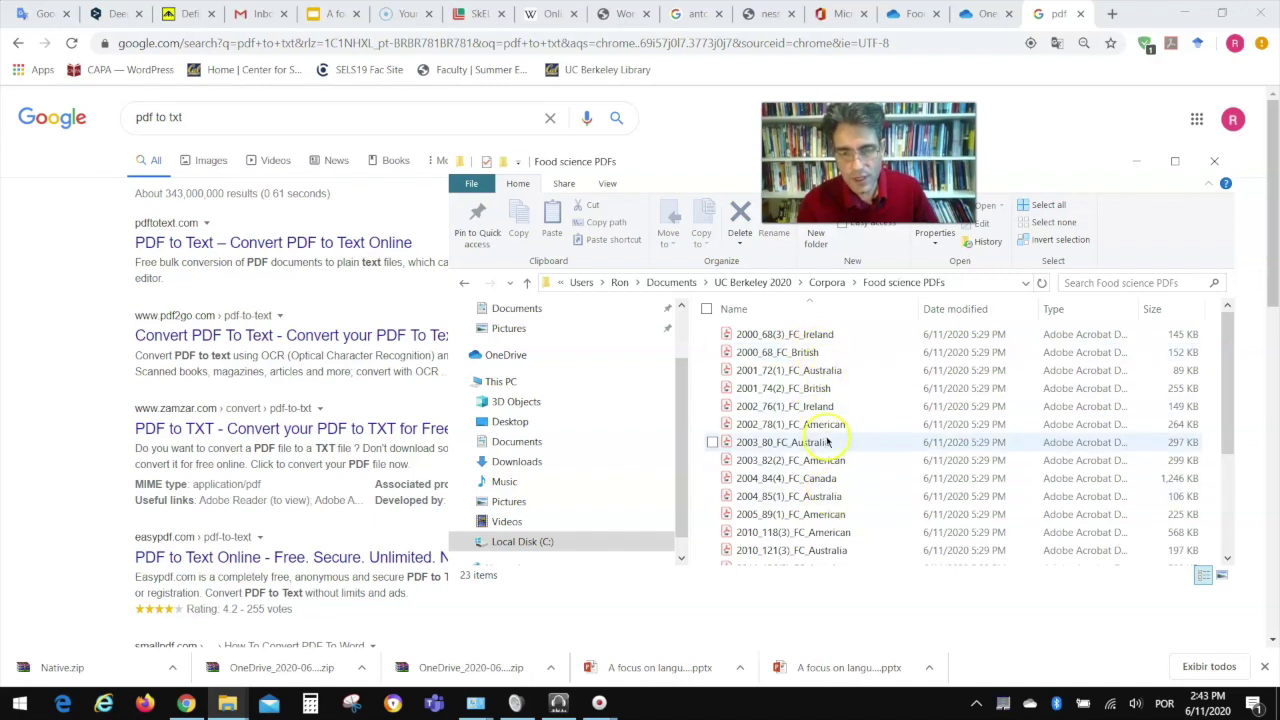
View the 2000_68(3)_FC_Ireland article in Acrobat Reader, declining document recovery, and close the reader.
click(808, 341)
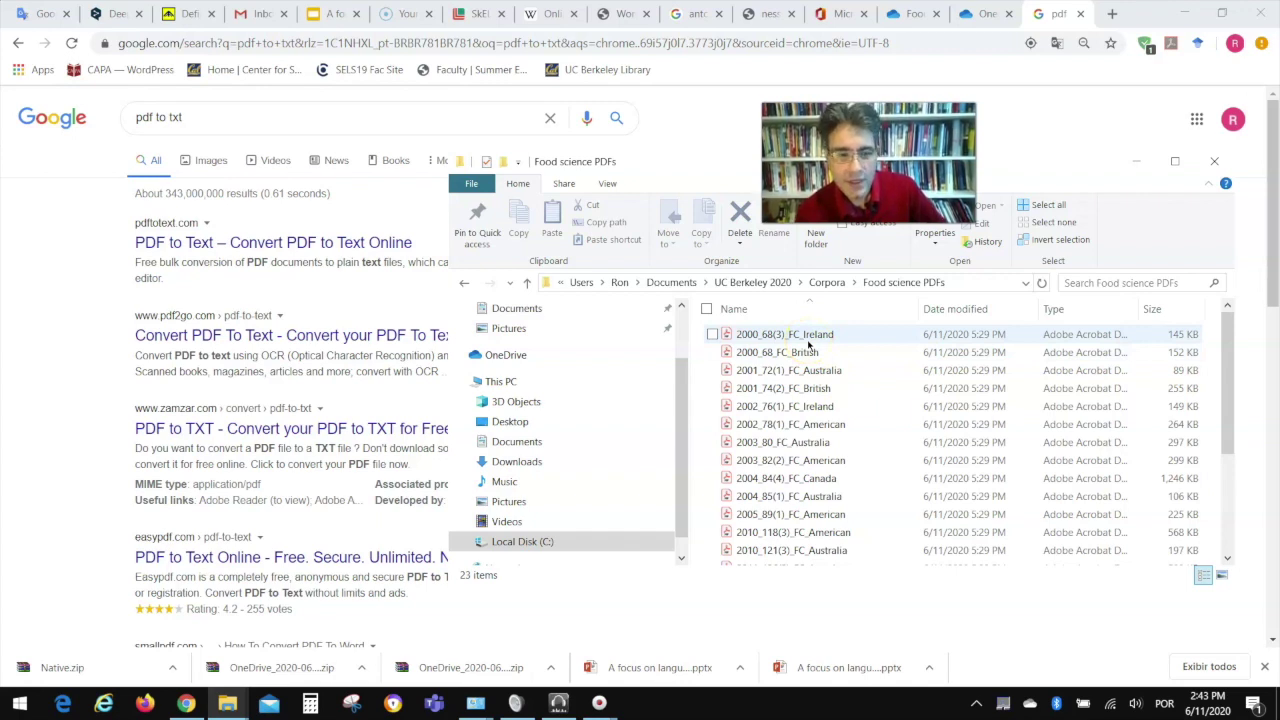
click(803, 341)
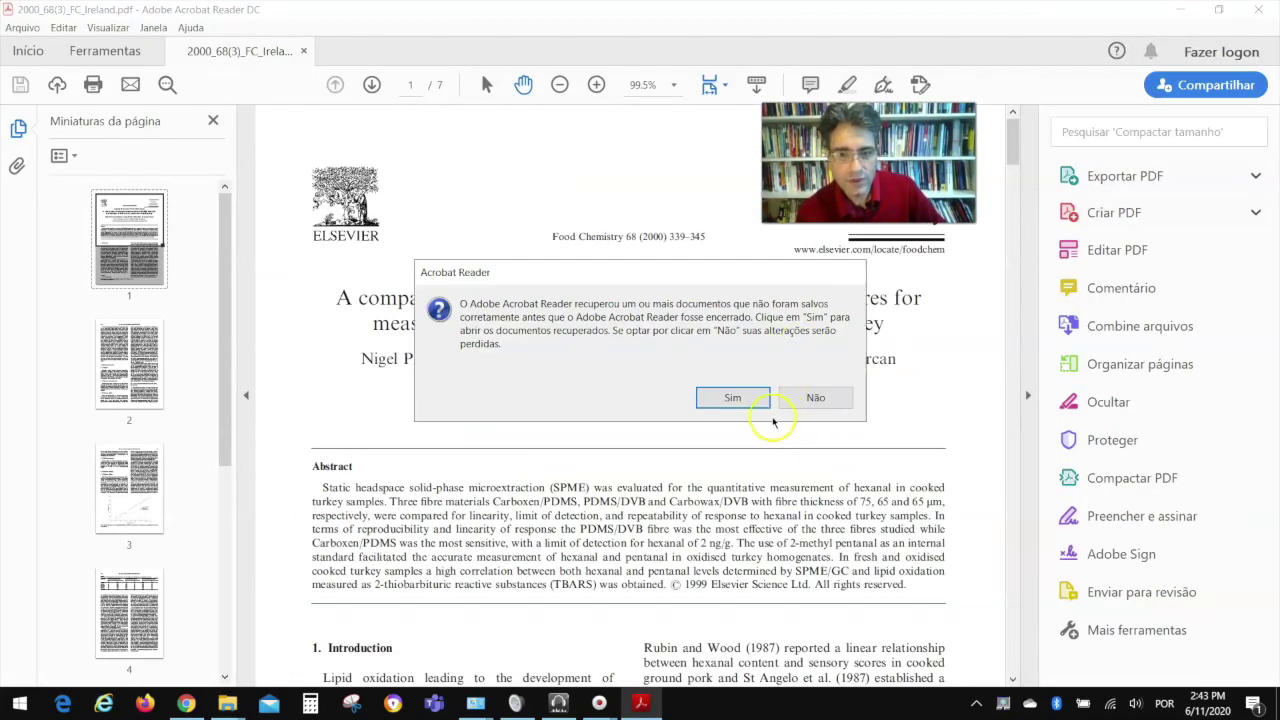
click(811, 398)
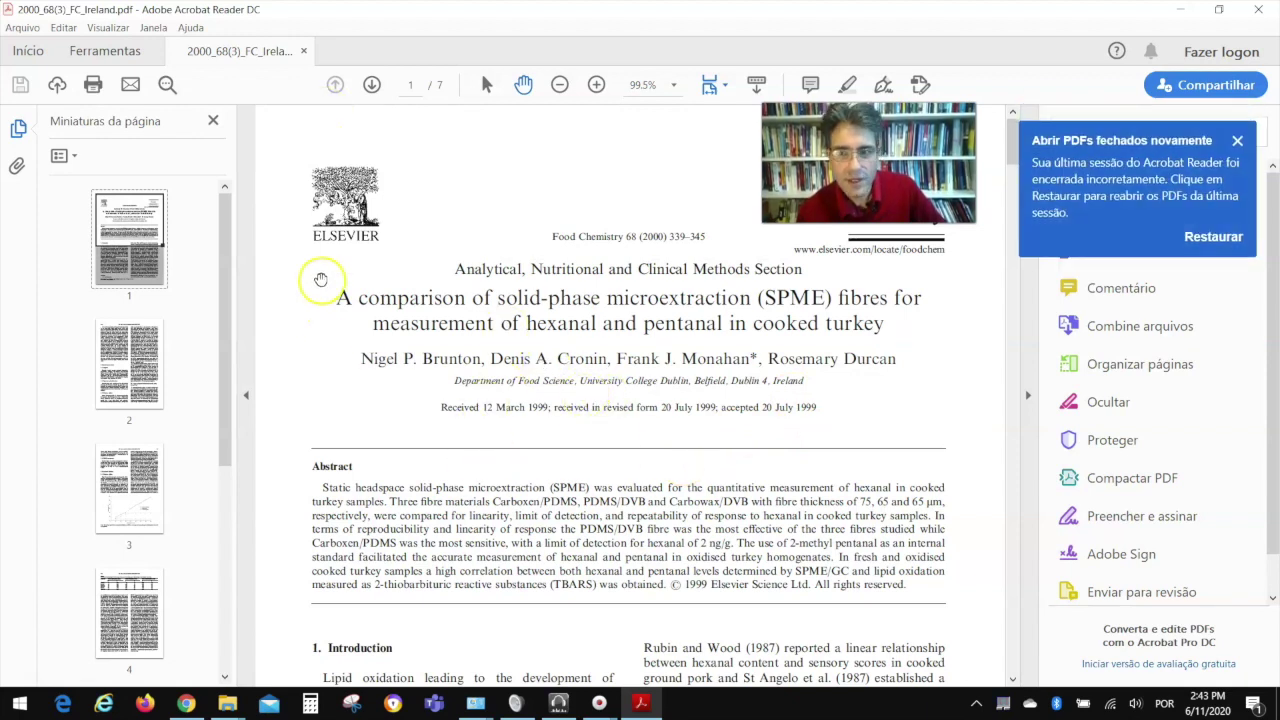
click(1262, 12)
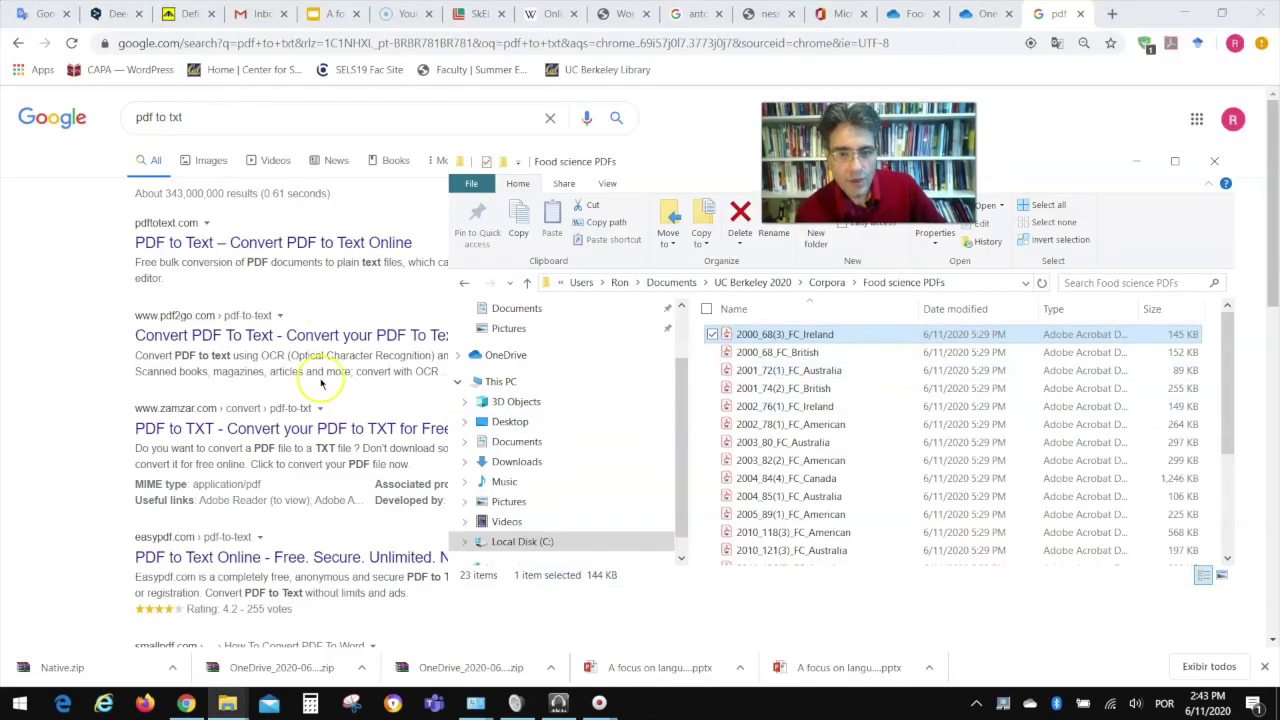
Open the pdftotext.com converter and upload the Food science PDFs from 2000_68(3)_FC_Ireland through 2010_118(3)_FC_American for conversion to text.
click(73, 349)
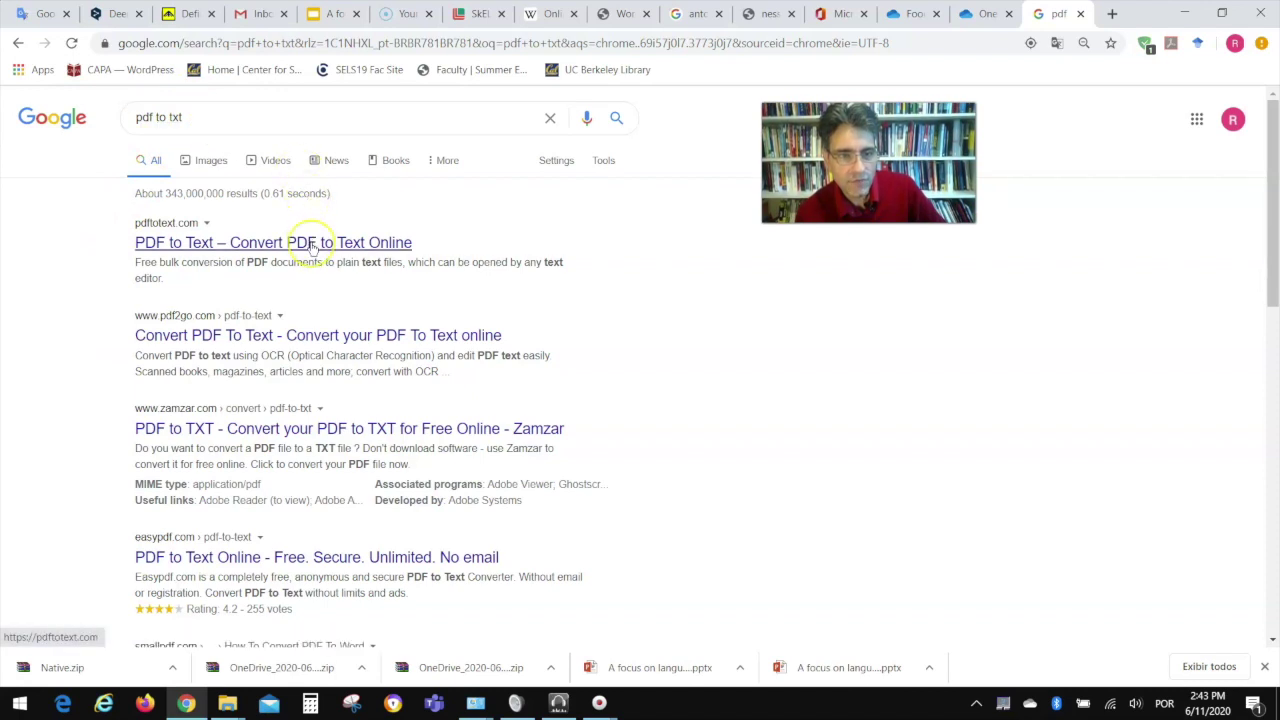
click(312, 247)
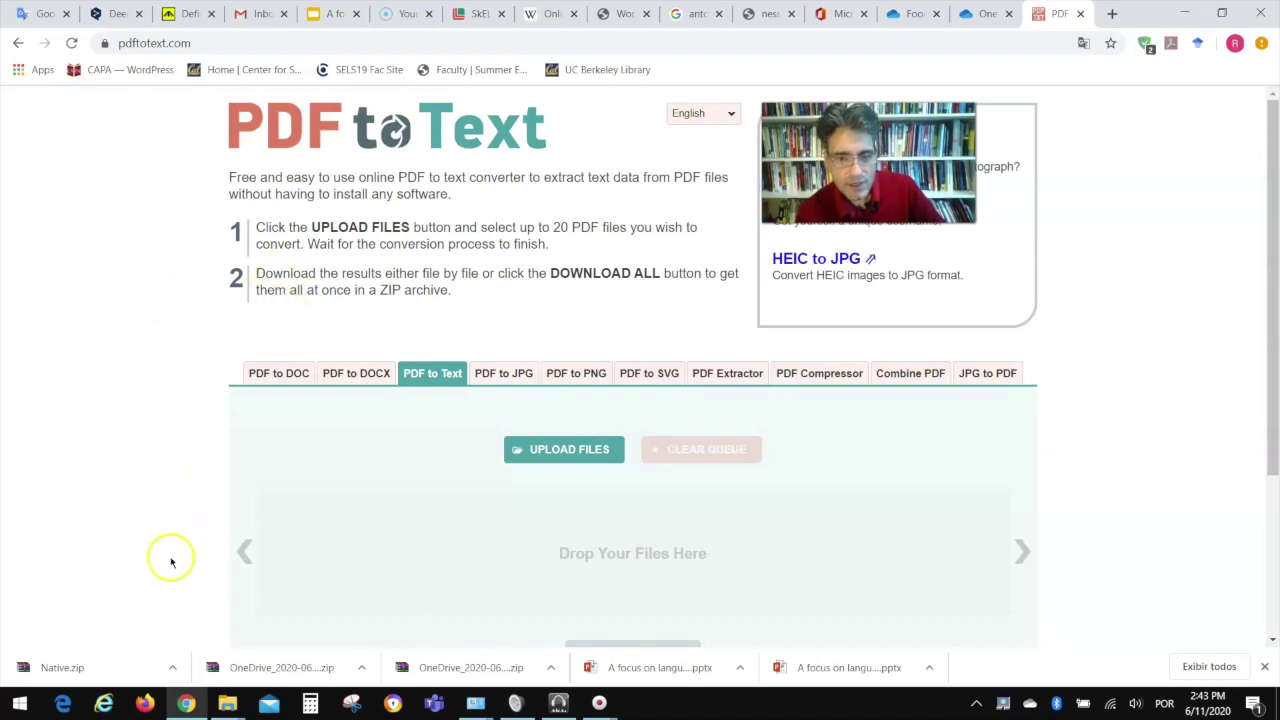
mouse_move(229, 708)
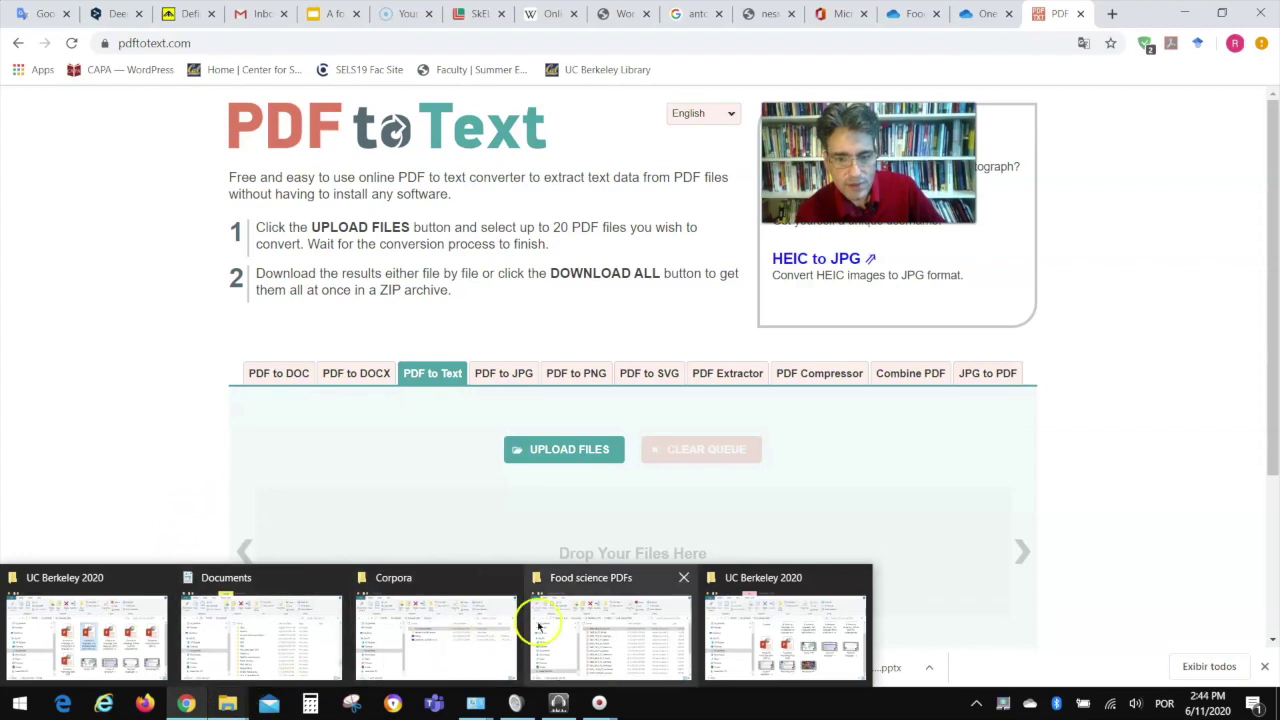
click(632, 610)
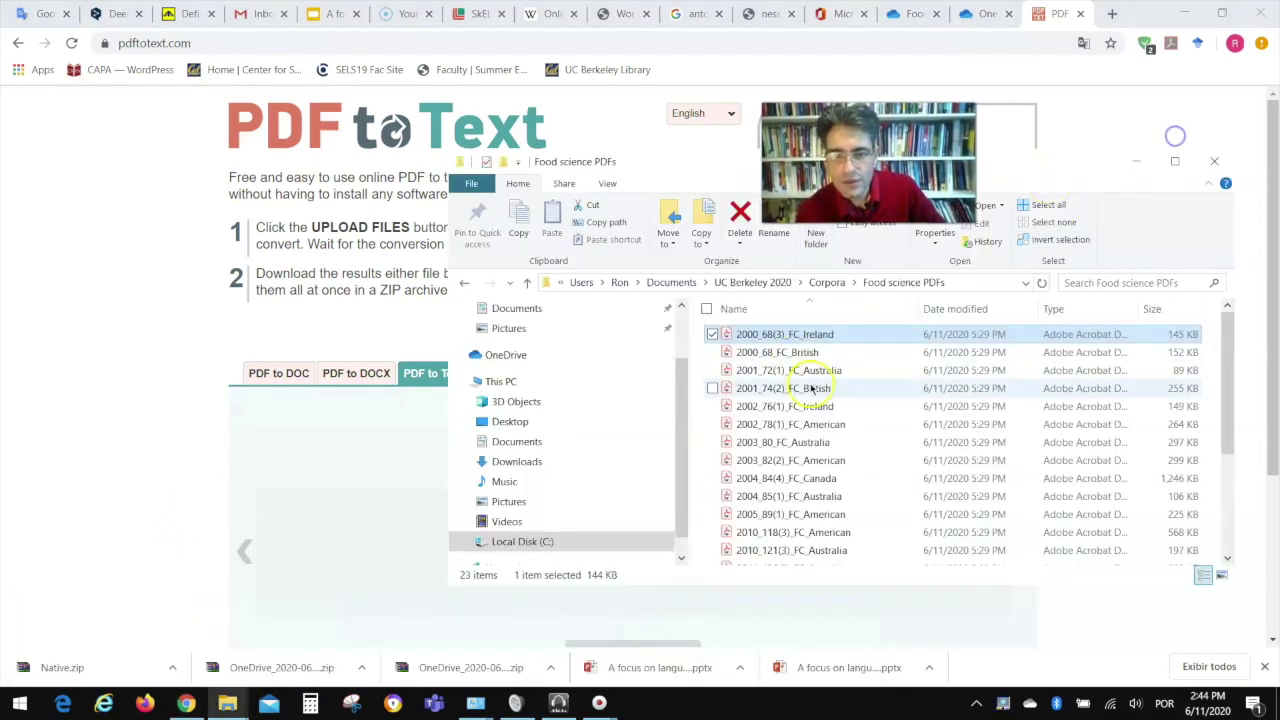
scroll(820, 435, down, 2)
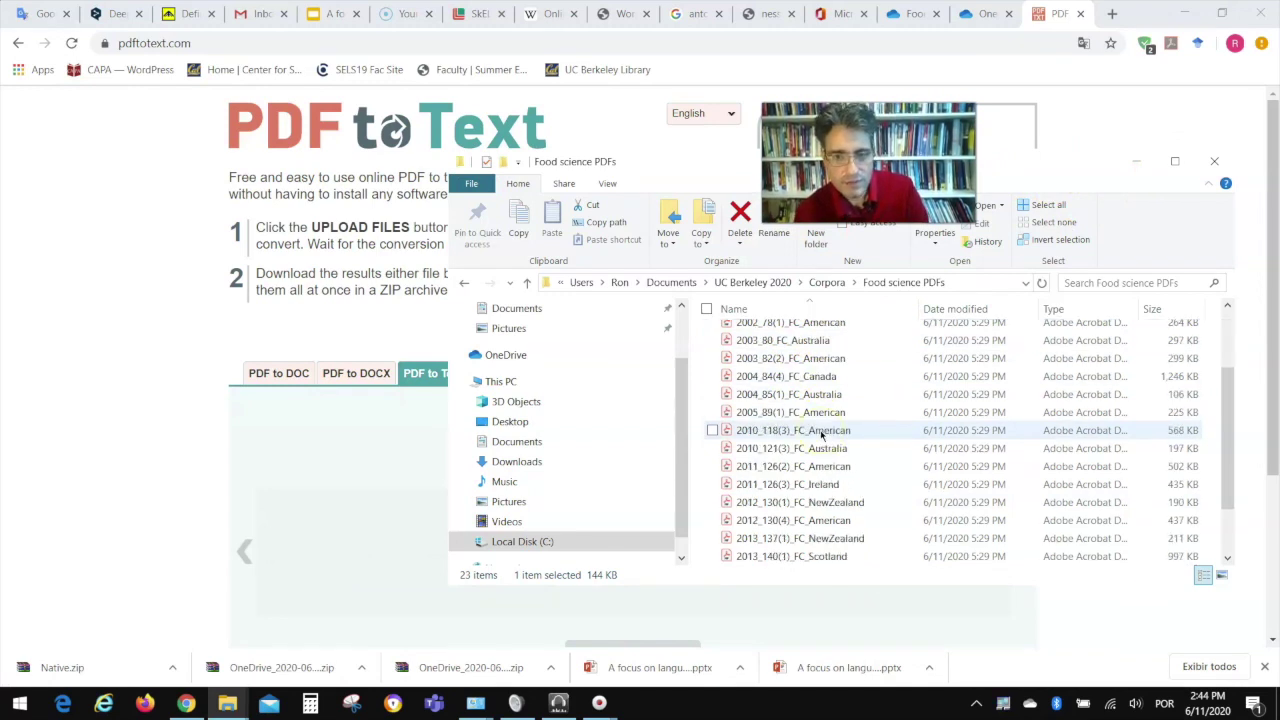
scroll(822, 435, up, 2)
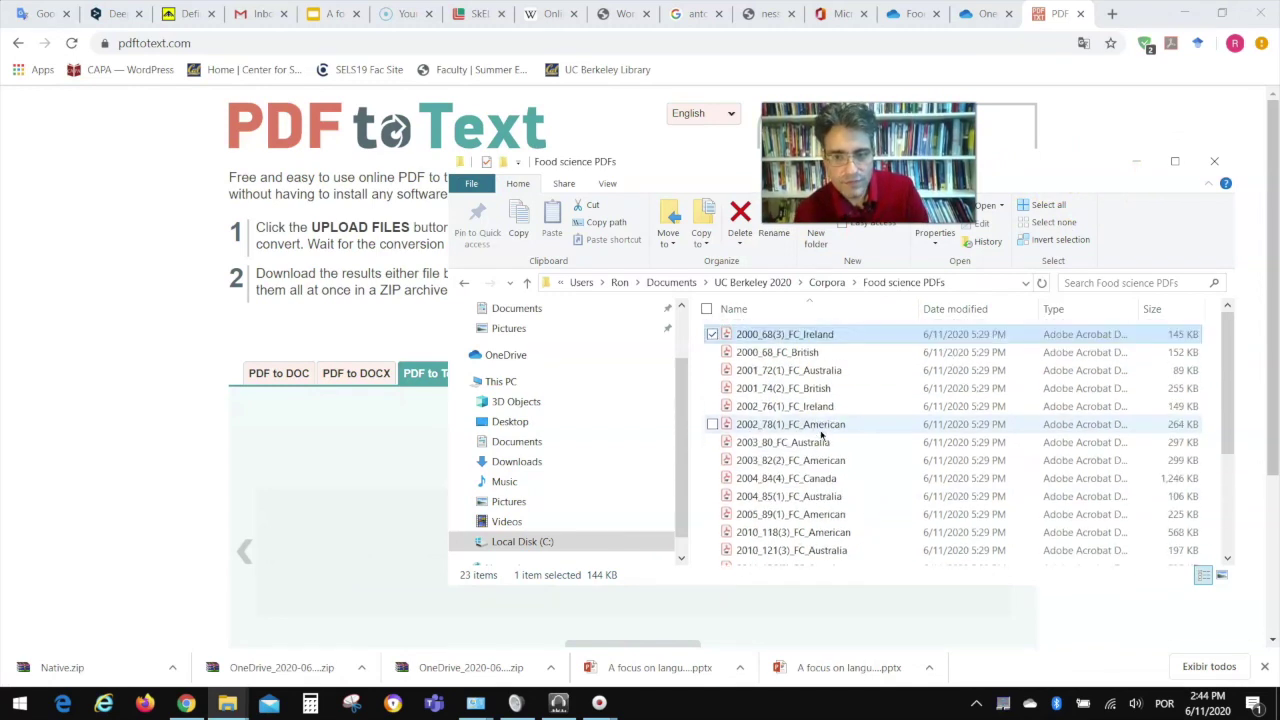
shift+click(802, 531)
drag(792, 514, 368, 585)
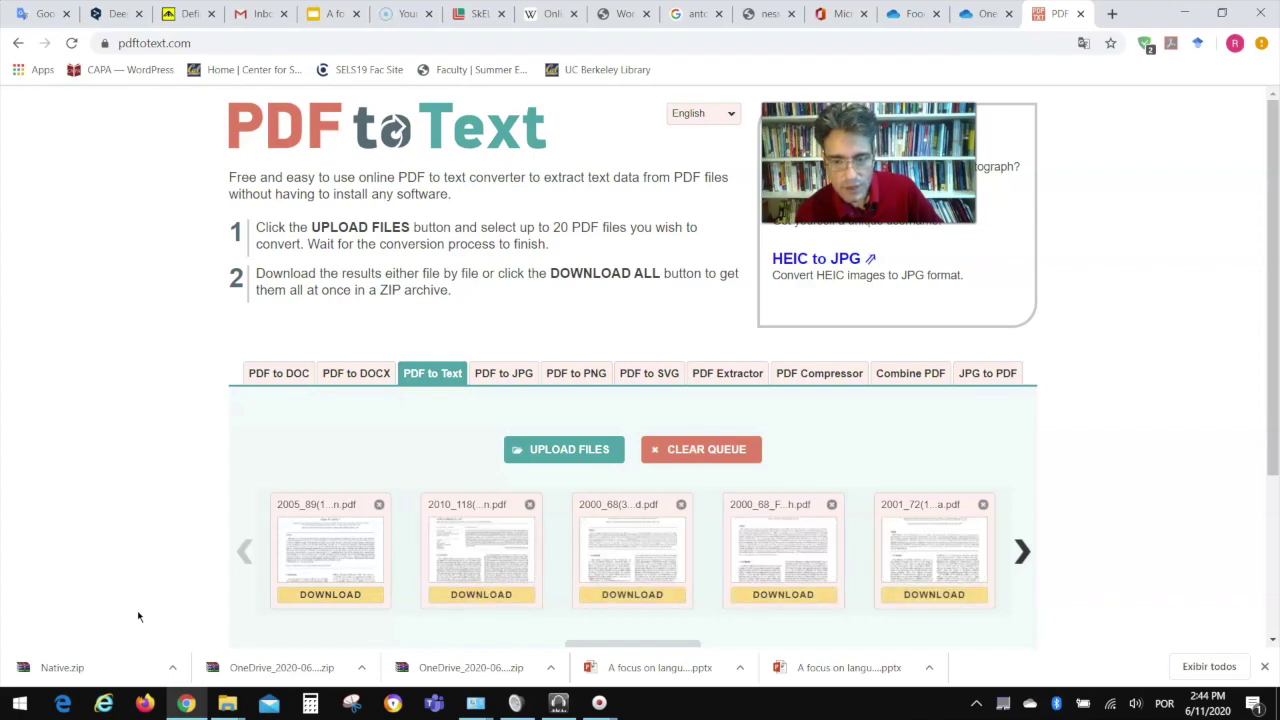
Check the conversion queue through to its last file and download all converted text files as one ZIP archive.
scroll(138, 617, down, 3)
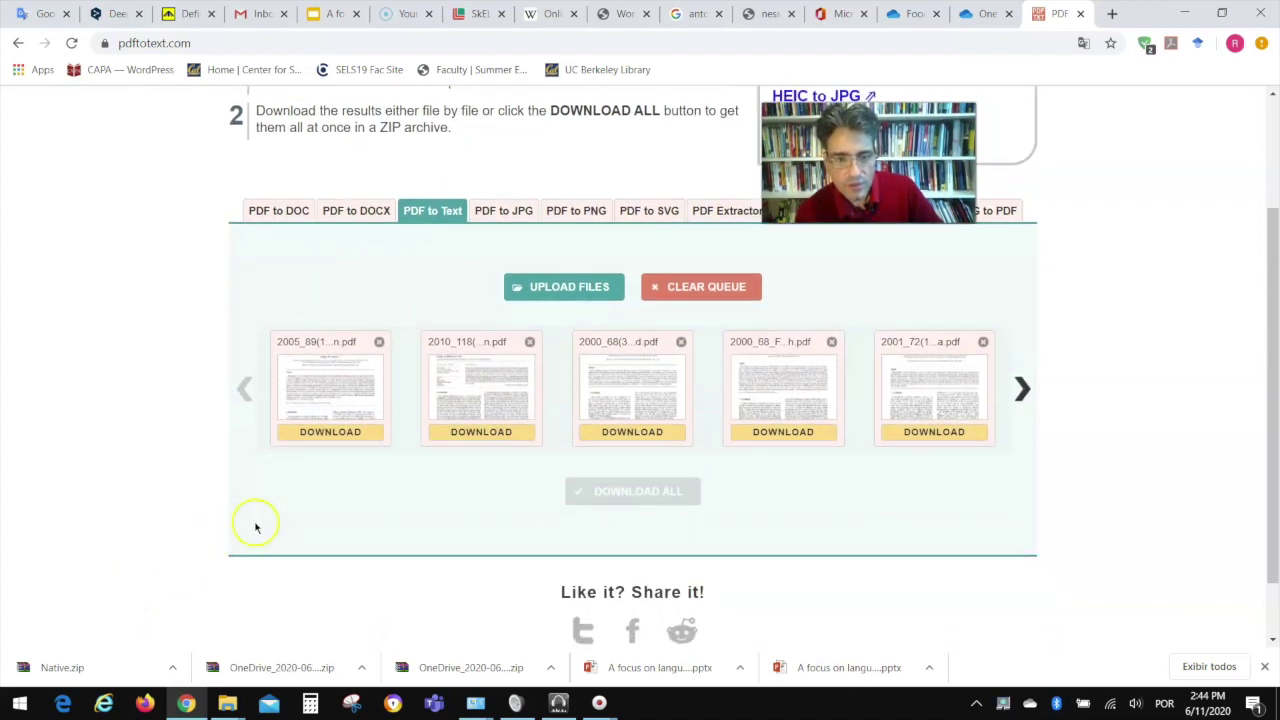
click(1022, 392)
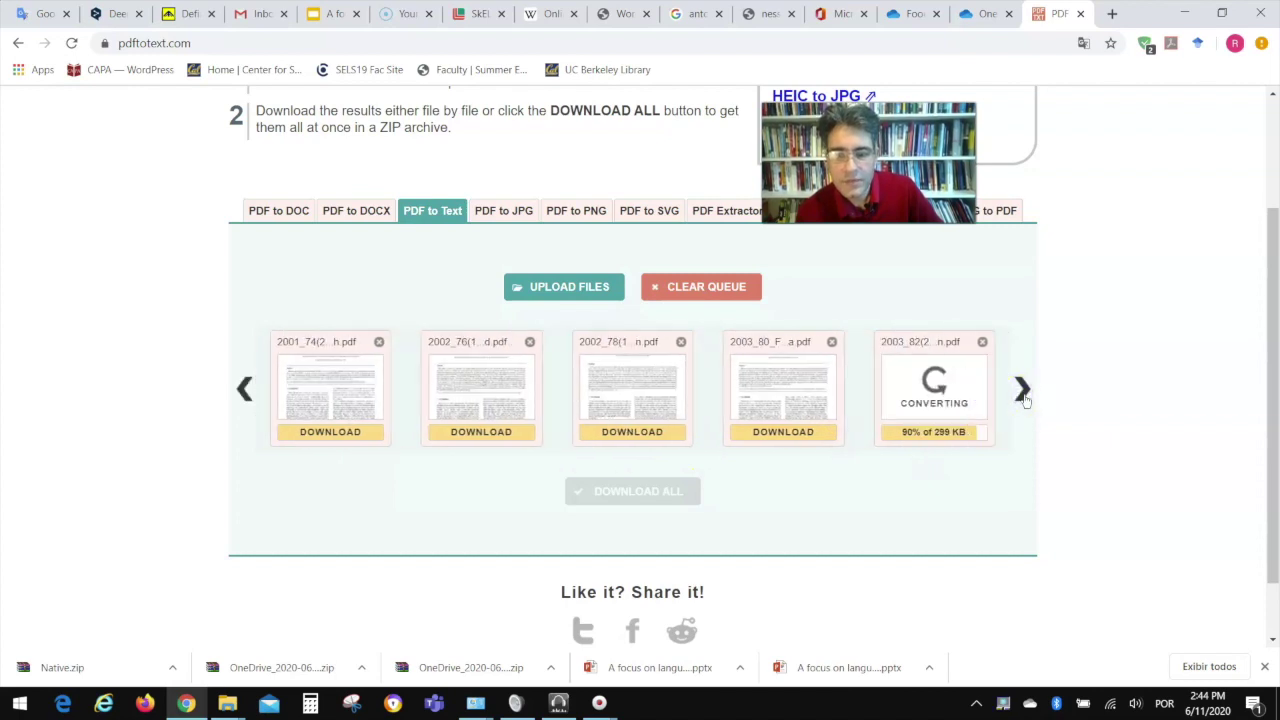
click(1022, 392)
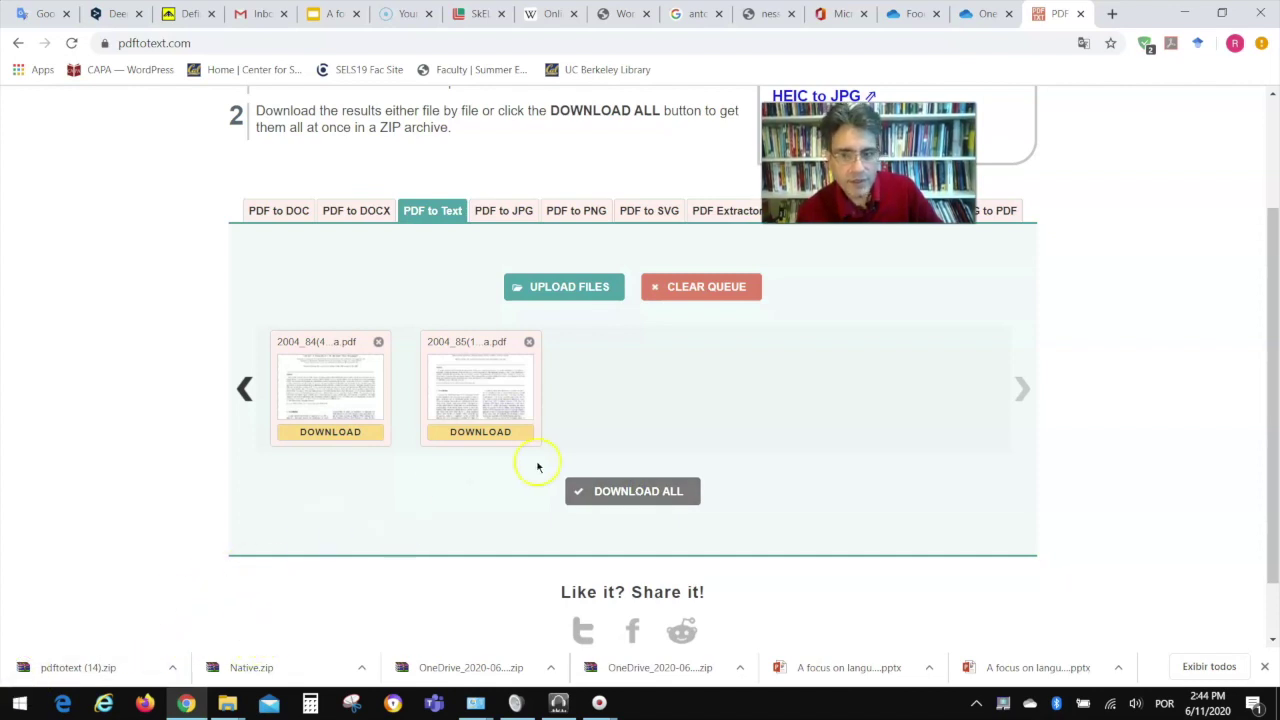
key(alt+p)
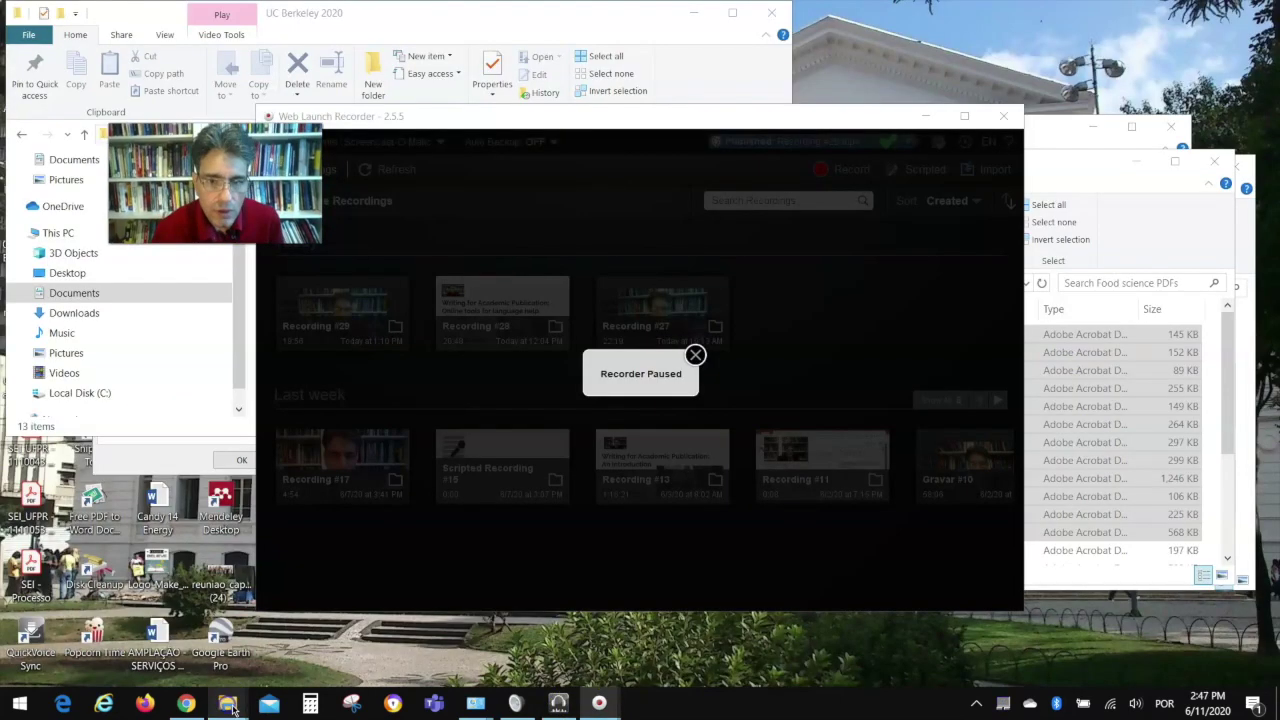
Switch to the Food science PDFs folder in File Explorer and go up to its parent folder, Corpora.
mouse_move(230, 706)
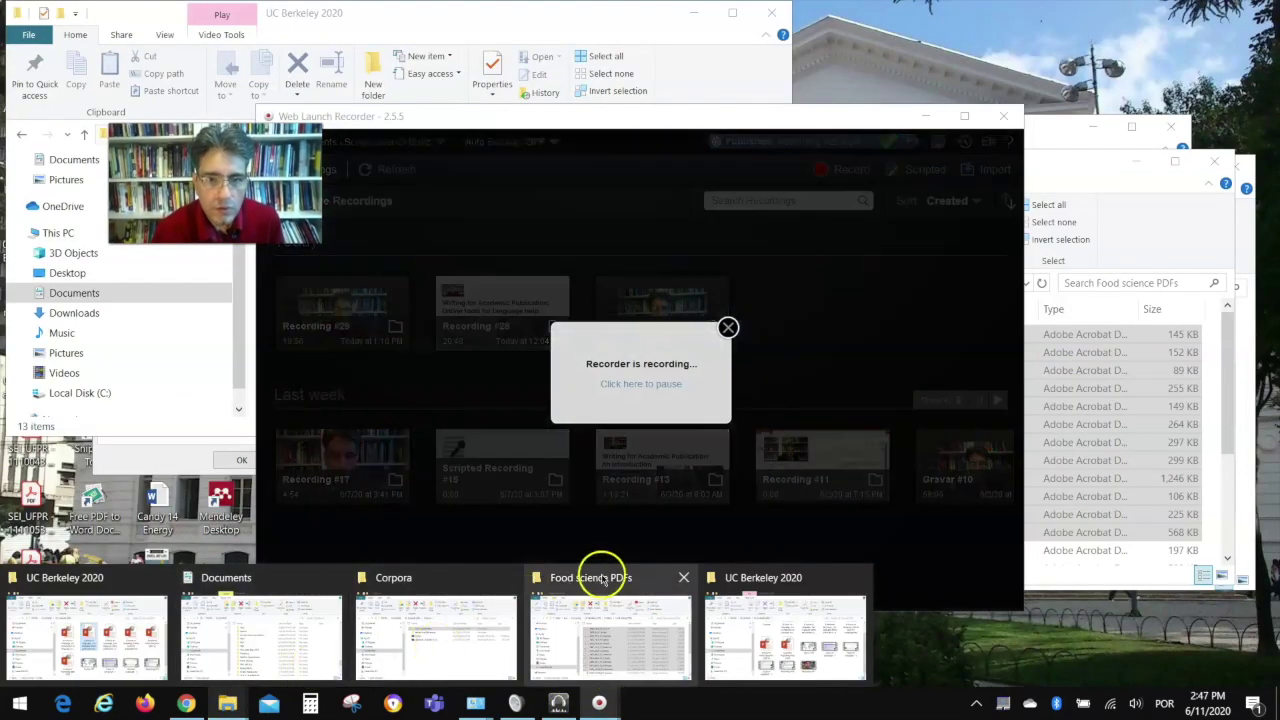
click(626, 628)
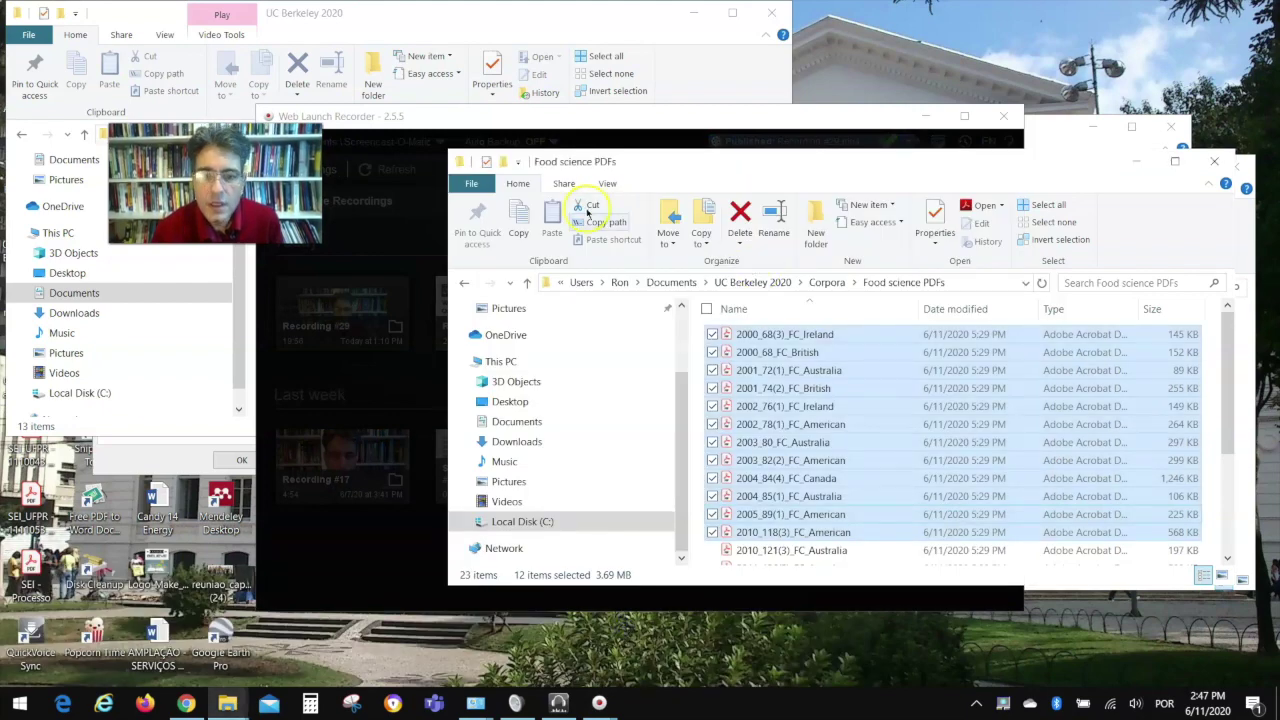
click(525, 284)
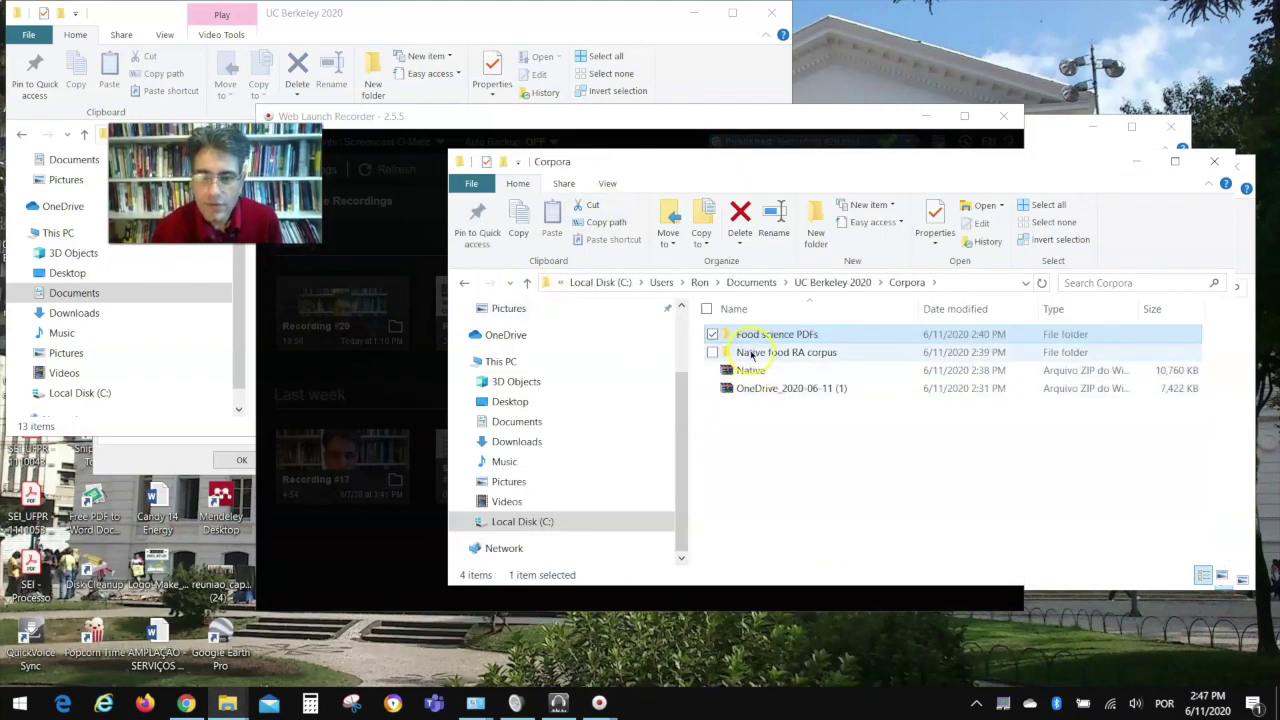
Open the Native food RA corpus folder, look through the 2000_11(4)_FQP_British text file in Notepad, and close it.
double_click(757, 353)
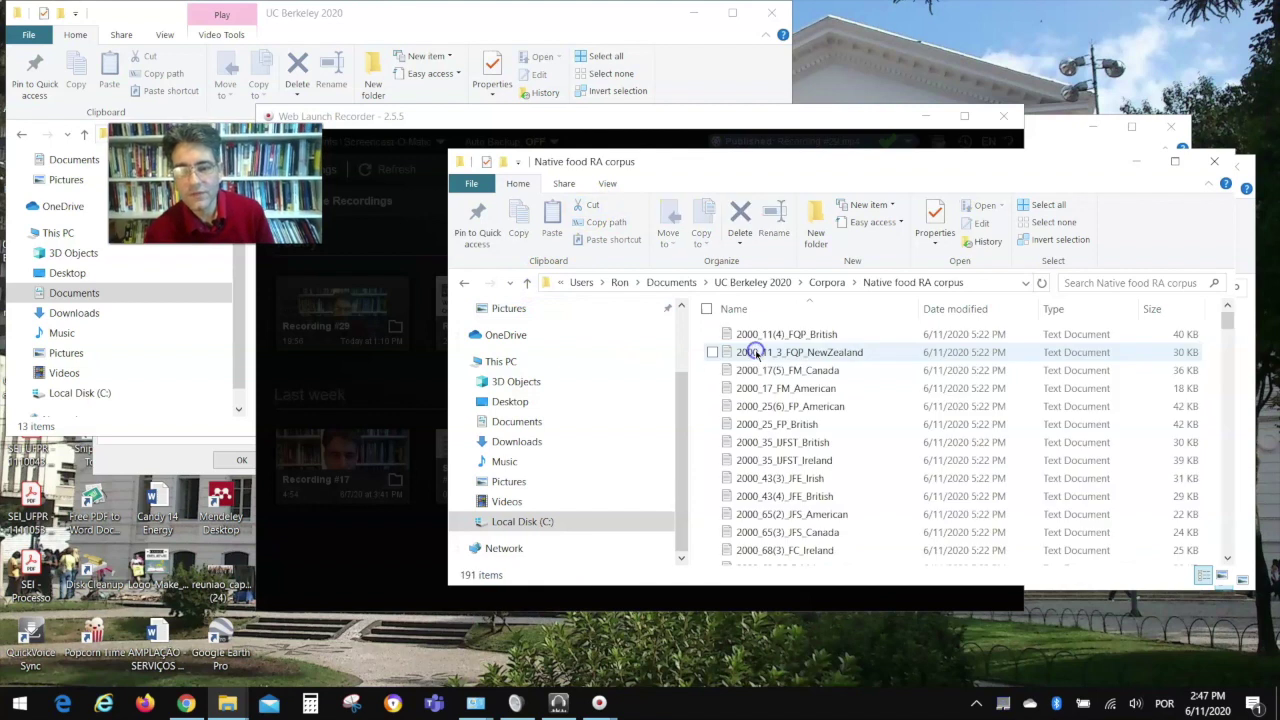
double_click(782, 335)
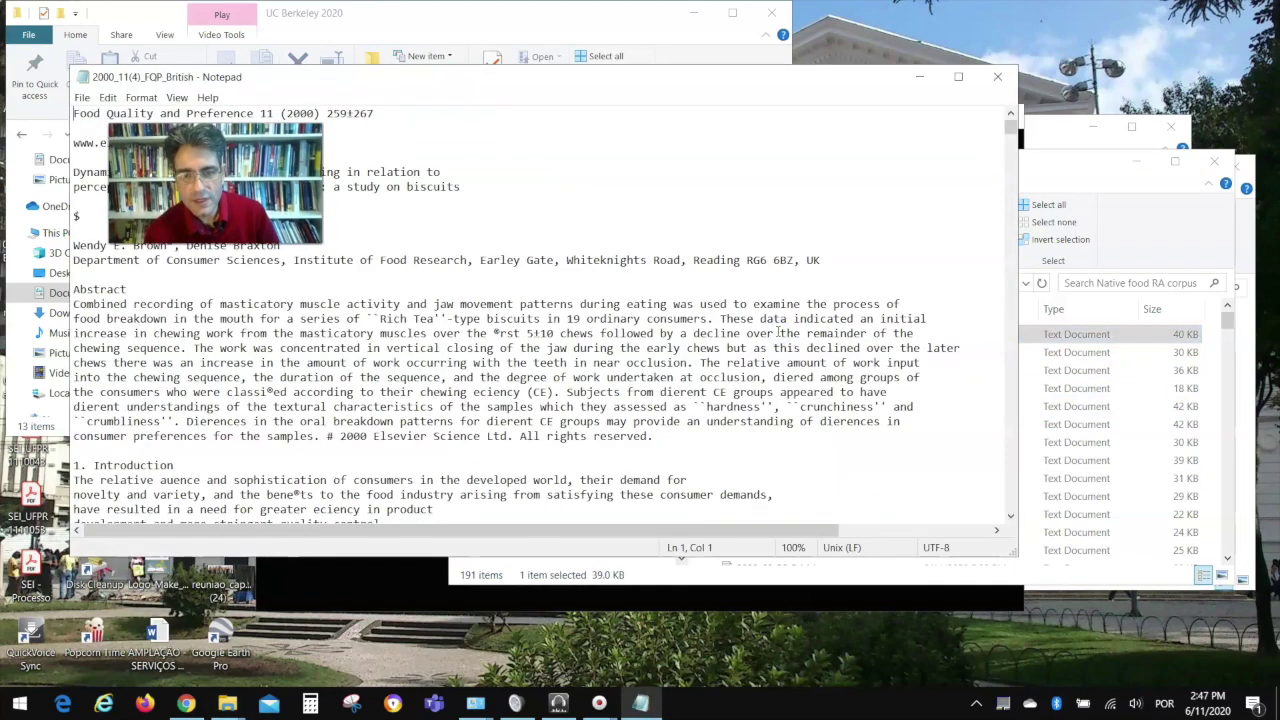
scroll(509, 318, down, 10)
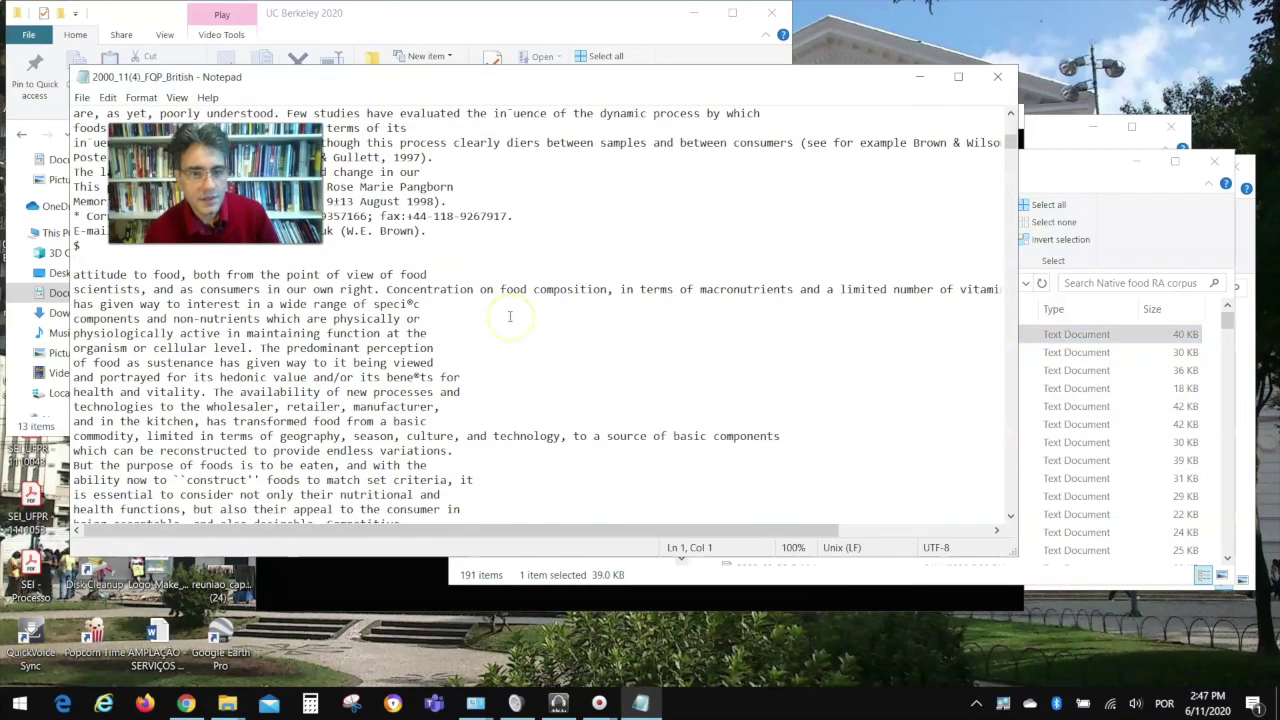
scroll(509, 318, up, 10)
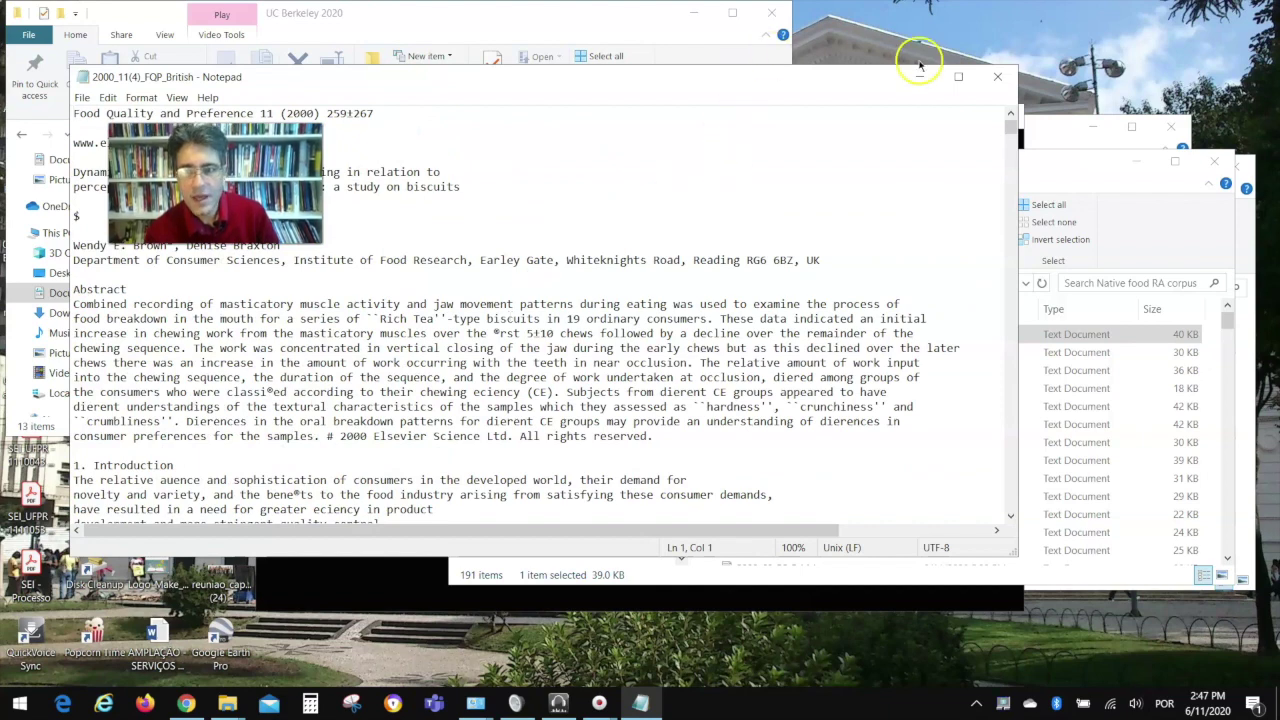
click(996, 78)
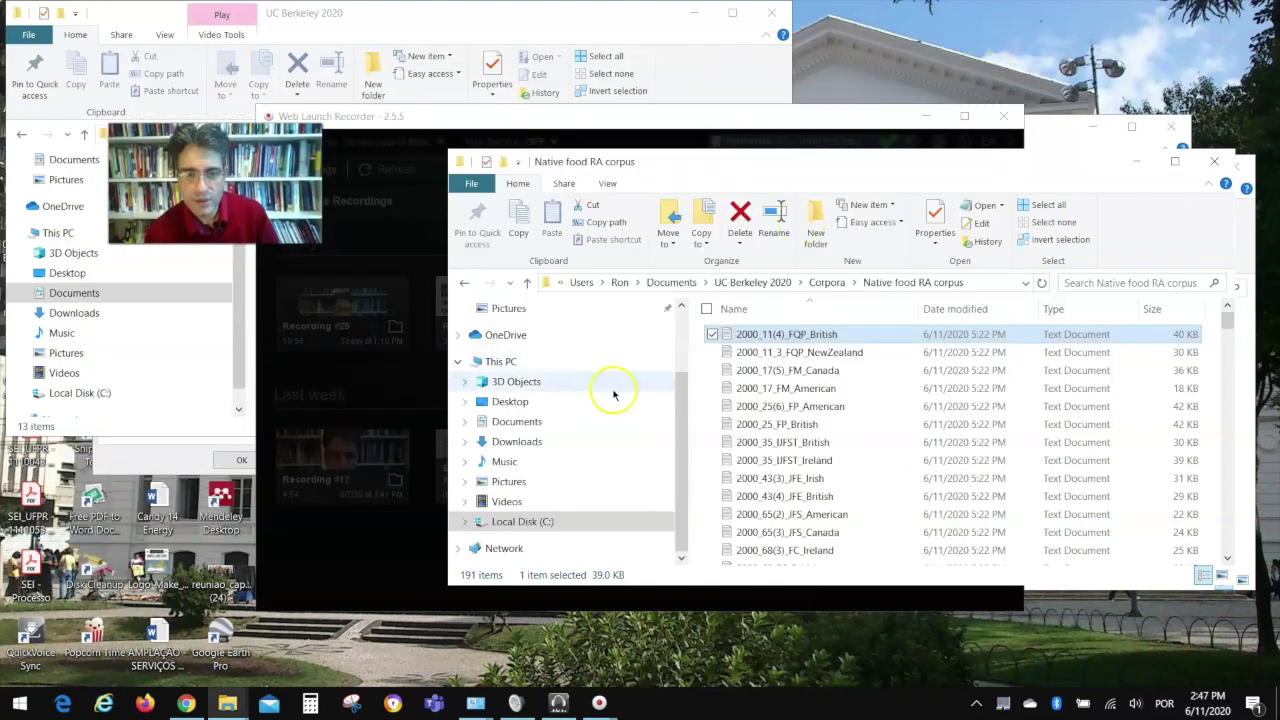
click(391, 485)
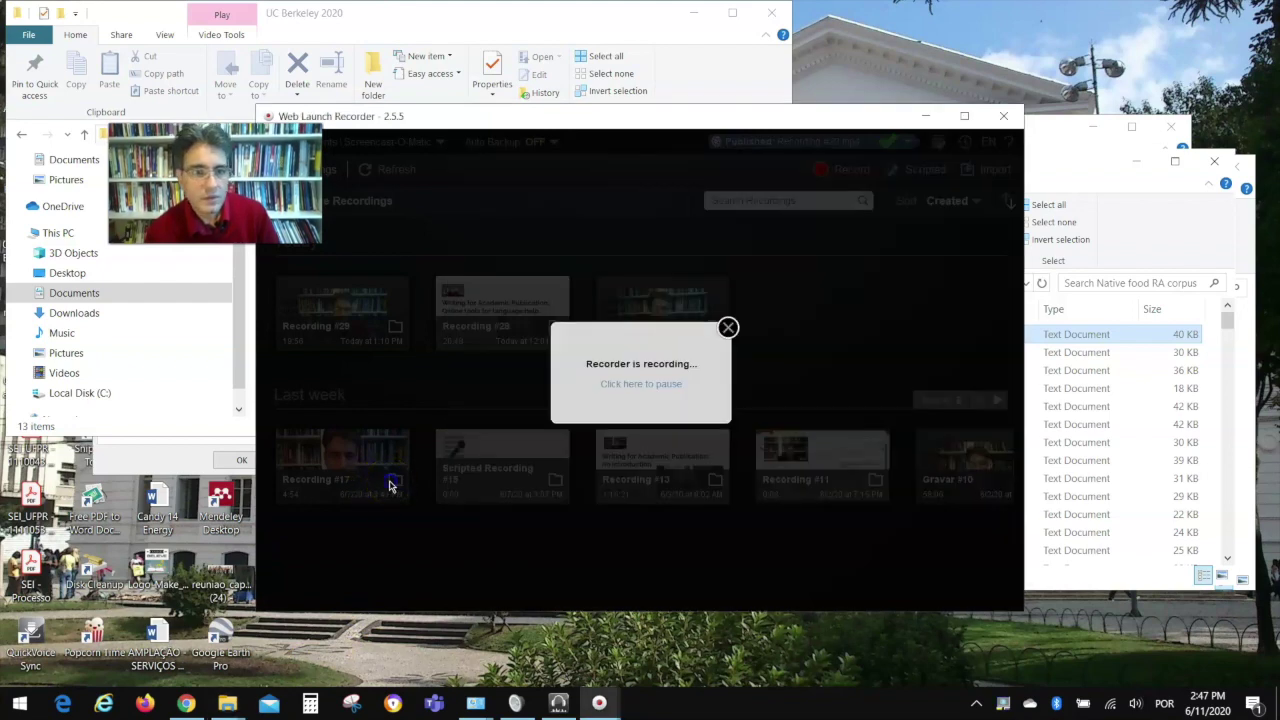
click(666, 387)
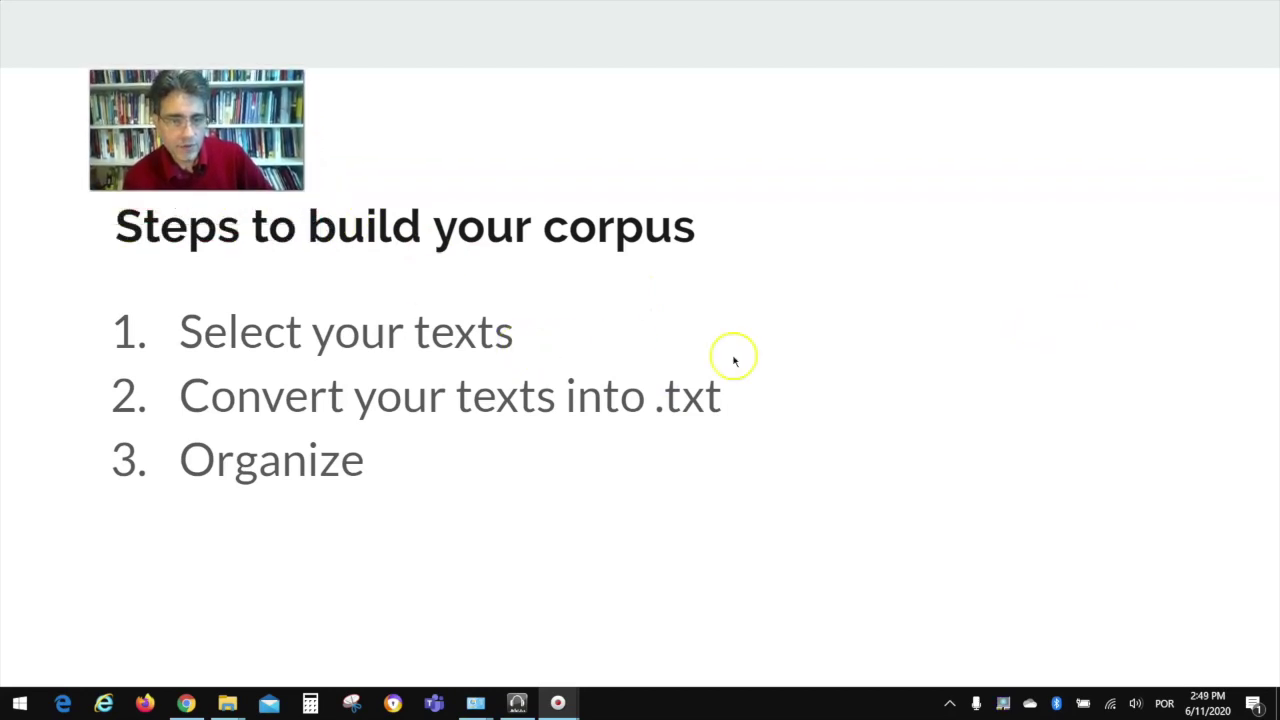
click(791, 533)
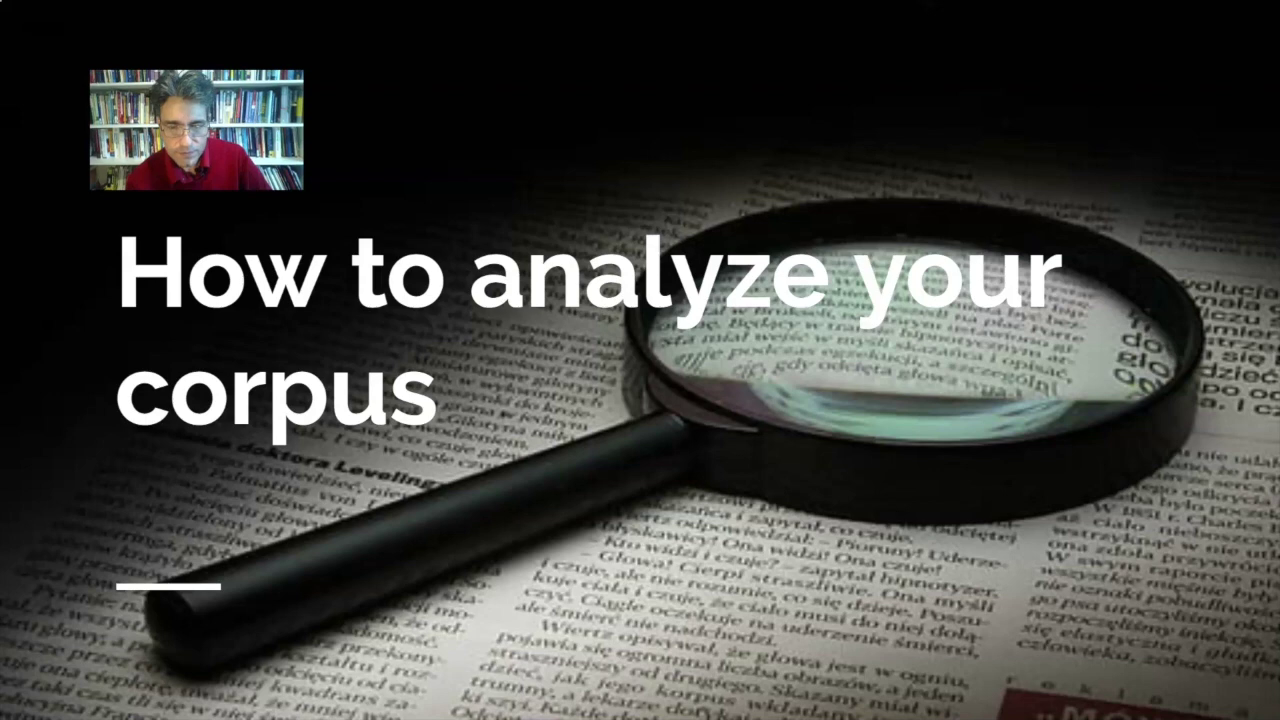
key(Right)
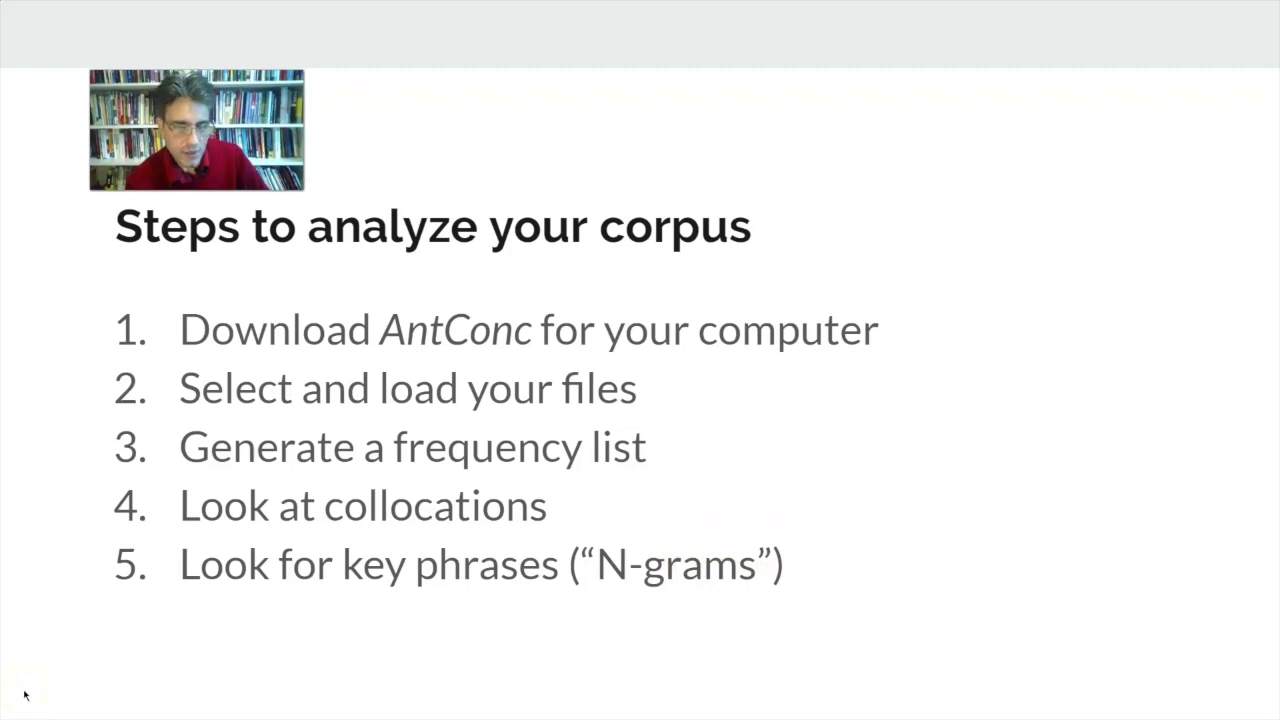
key(Right)
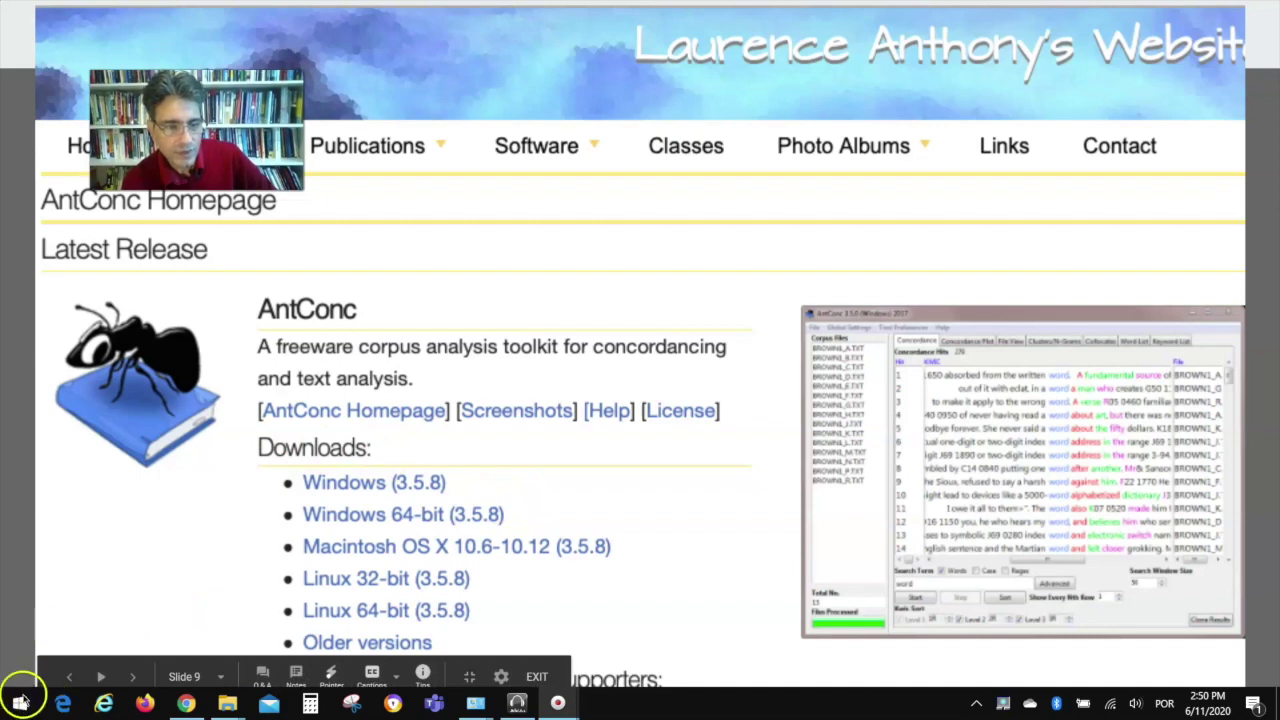
Switch to the browser's antconc search results, open the AntConc Homepage on Laurence Anthony's website, and dismiss the Avast notice.
click(1004, 116)
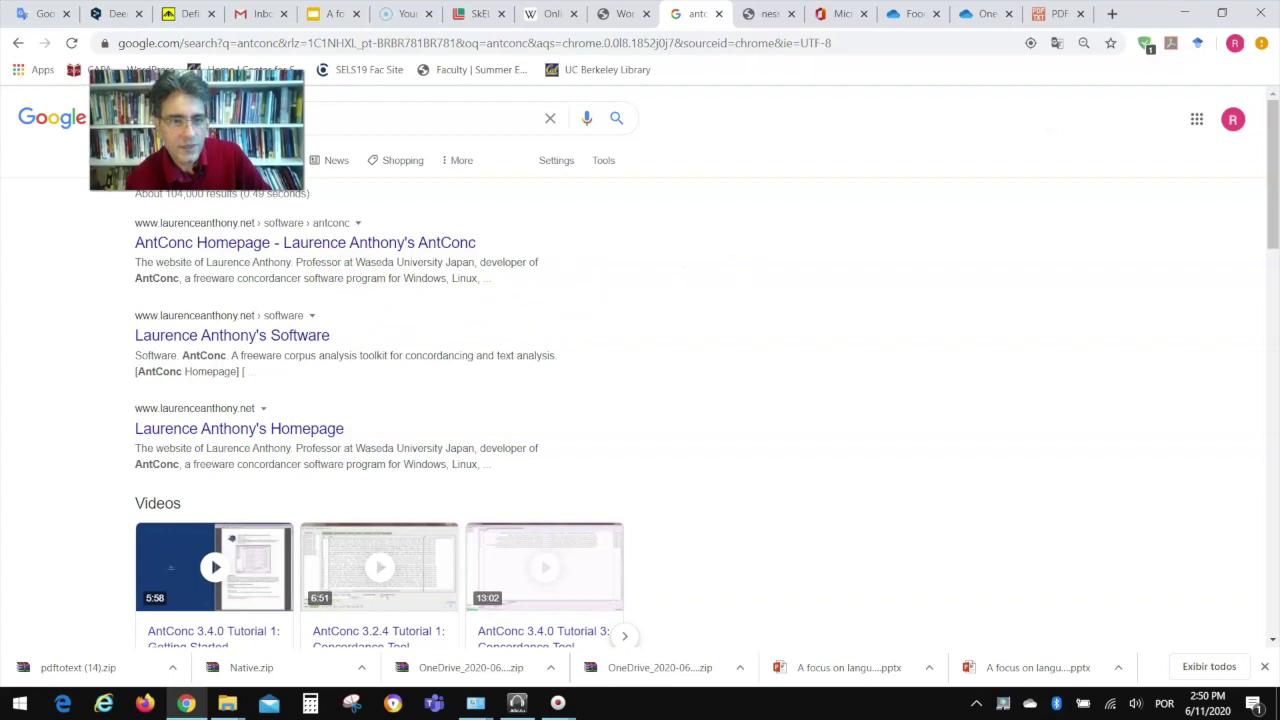
drag(230, 125, 932, 180)
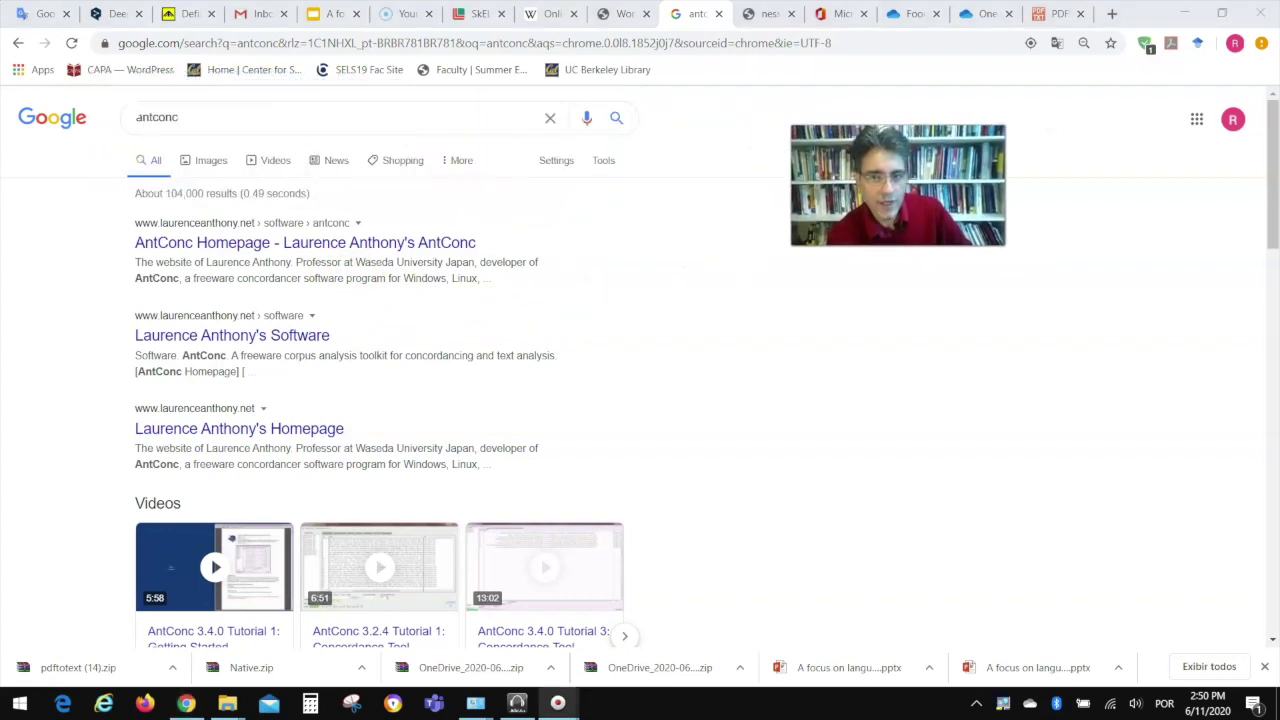
click(280, 244)
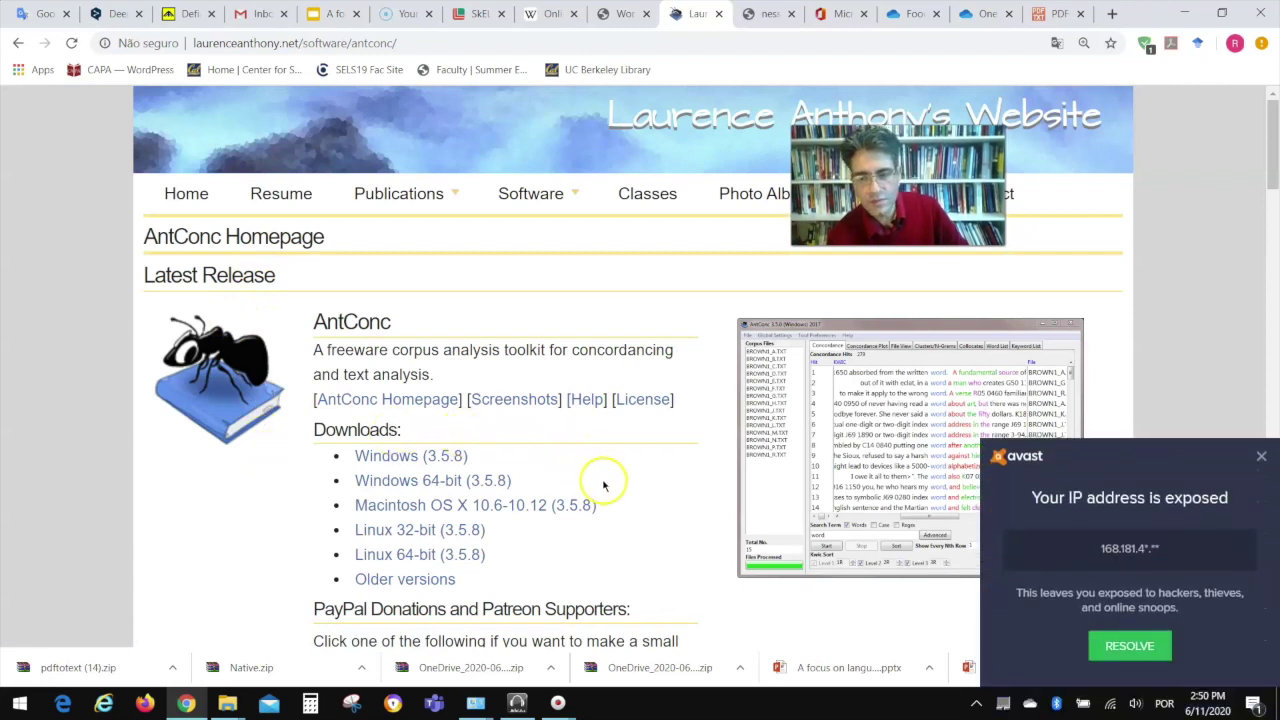
click(1259, 461)
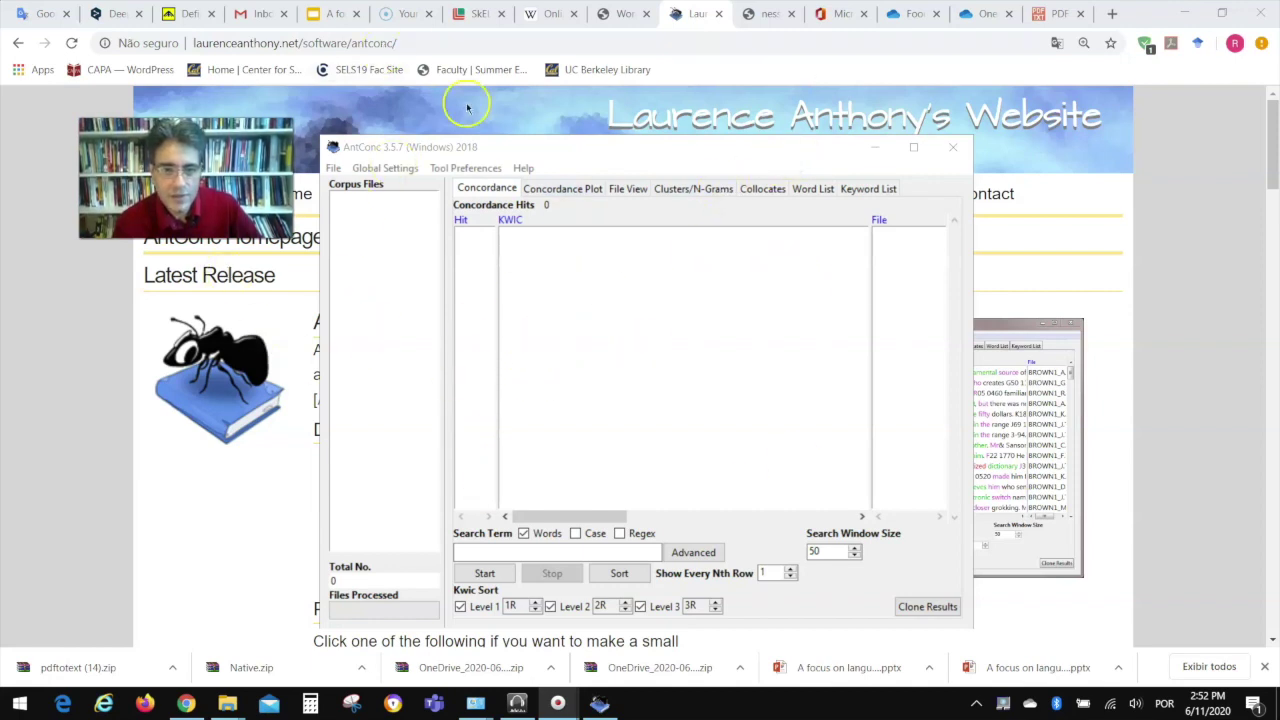
Maximize the AntConc window and look through its Concordance Plot, File View, Clusters/N-Grams, Collocates, Word List and Keyword List tools, returning to Concordance.
click(913, 147)
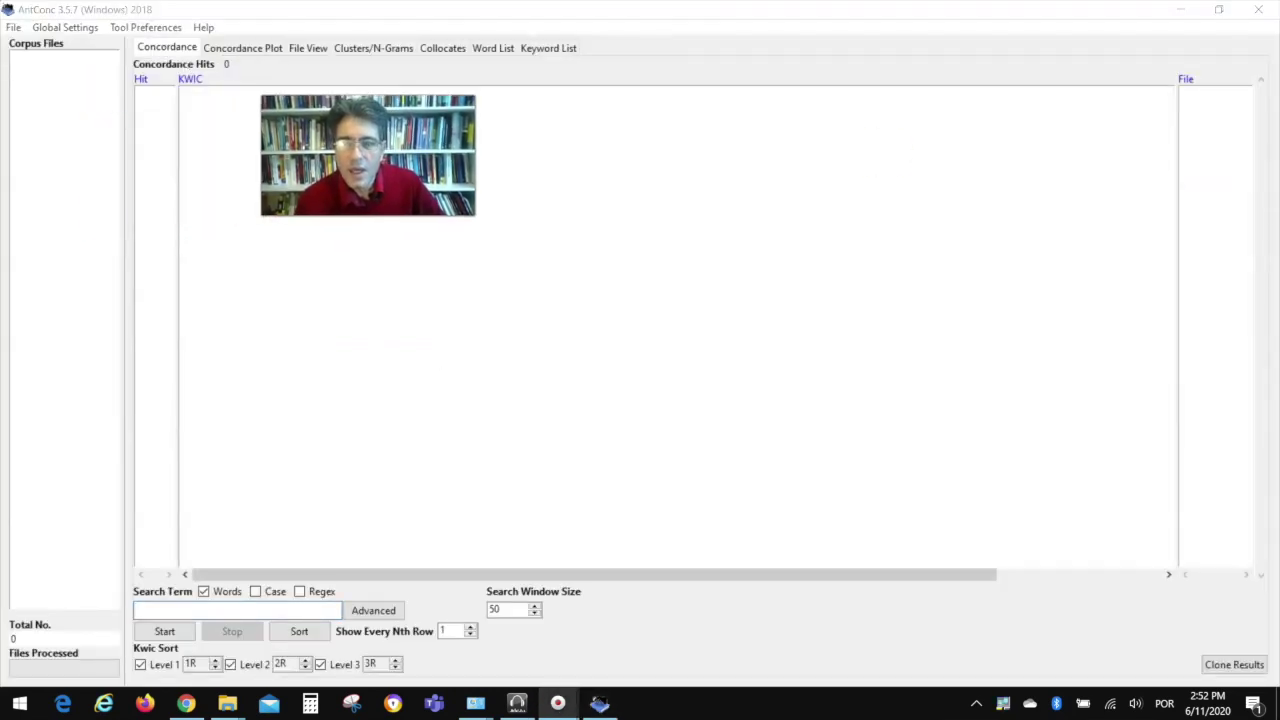
click(231, 50)
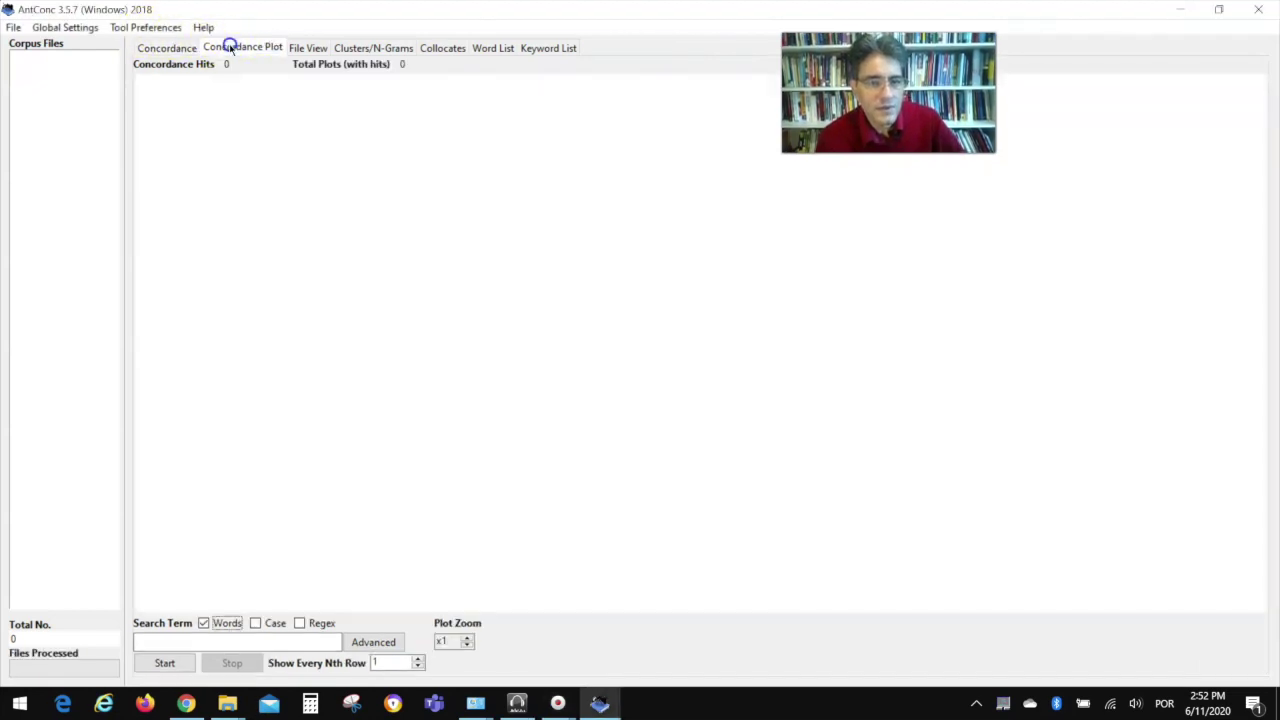
click(306, 48)
click(358, 48)
click(443, 47)
click(495, 48)
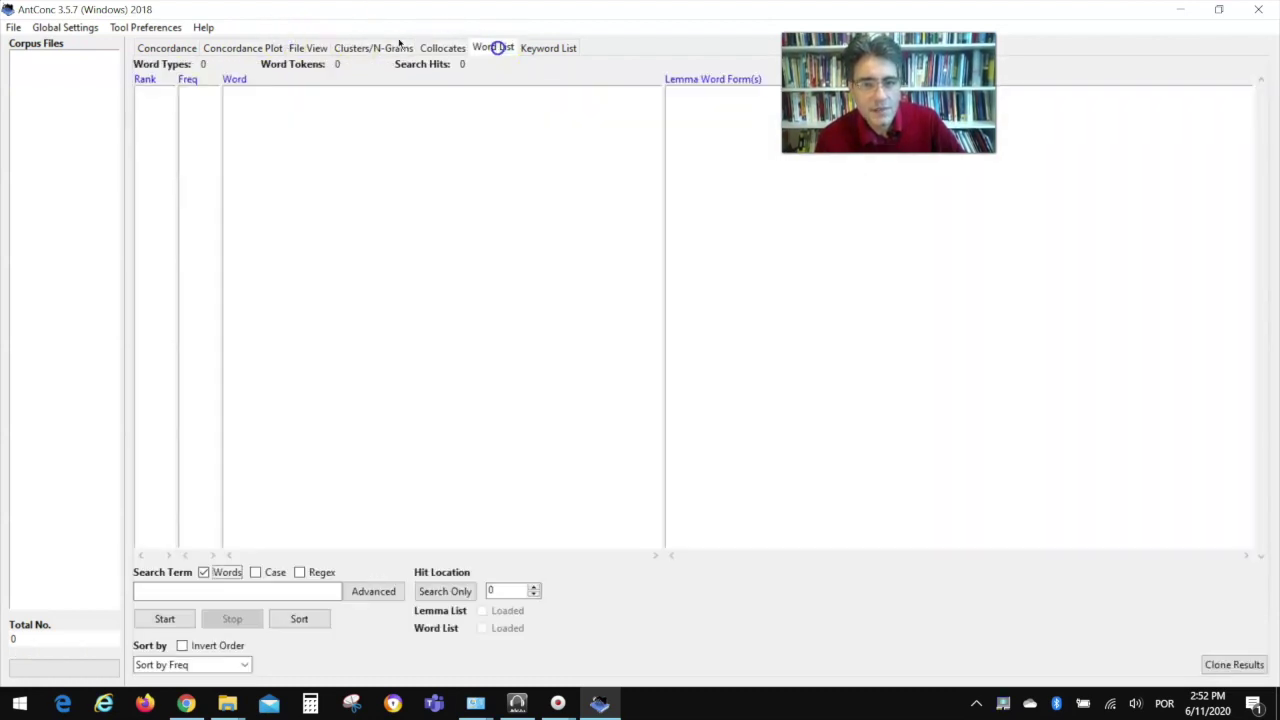
click(540, 48)
click(493, 48)
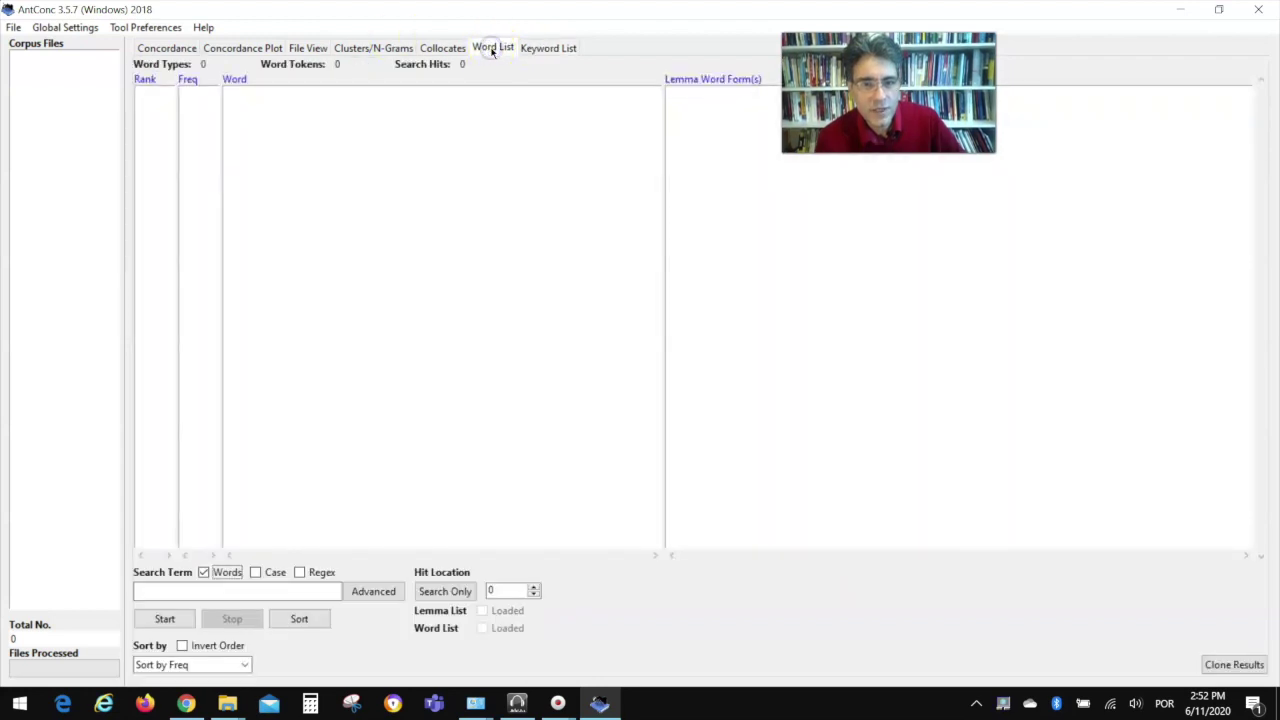
click(458, 49)
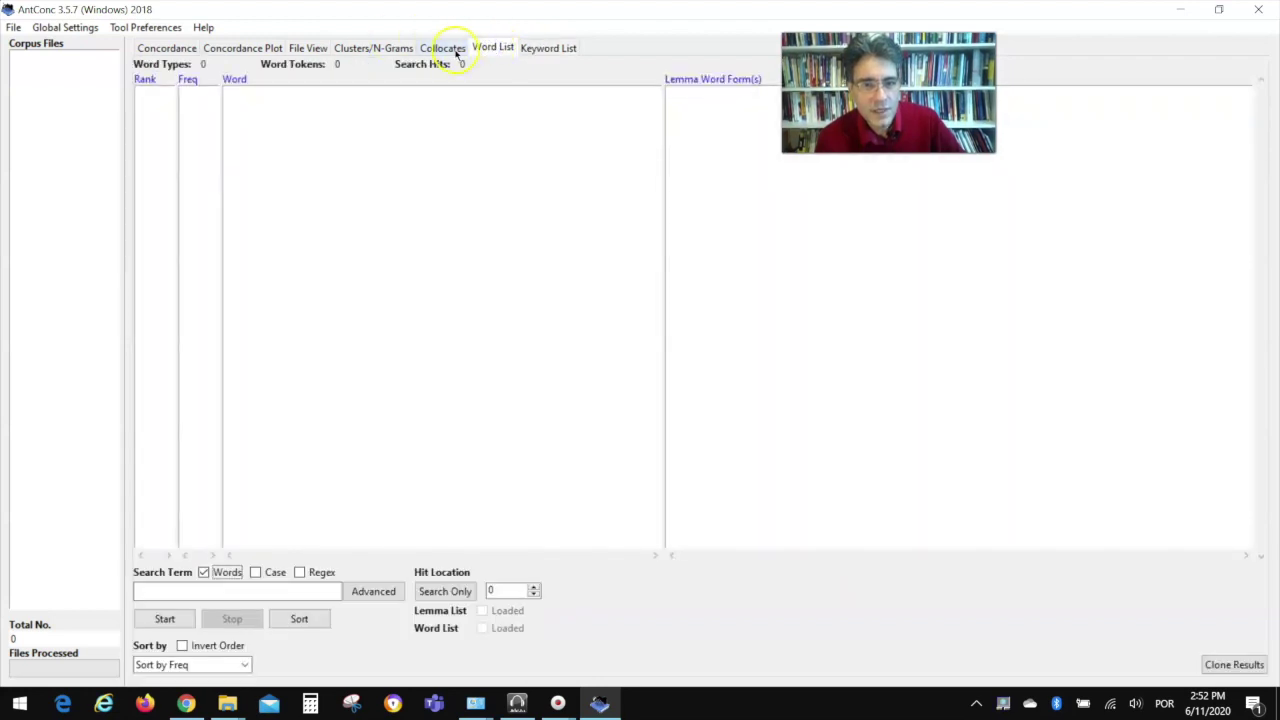
click(382, 47)
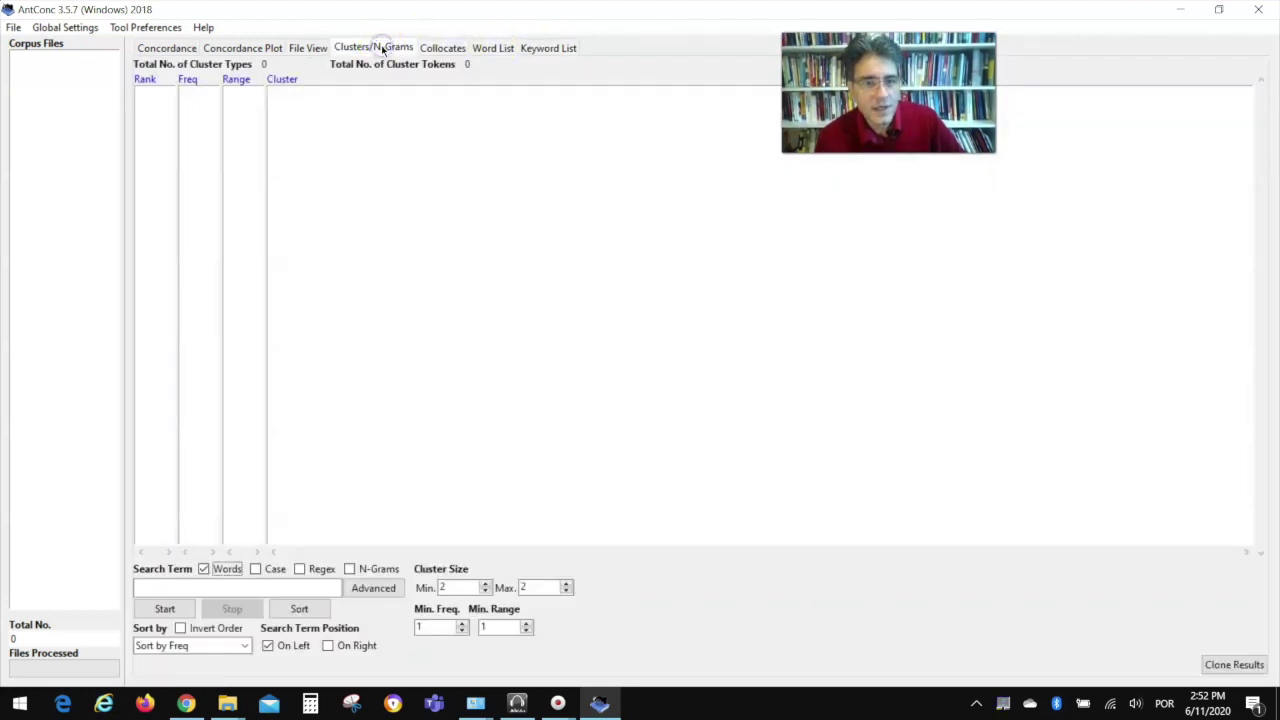
click(130, 42)
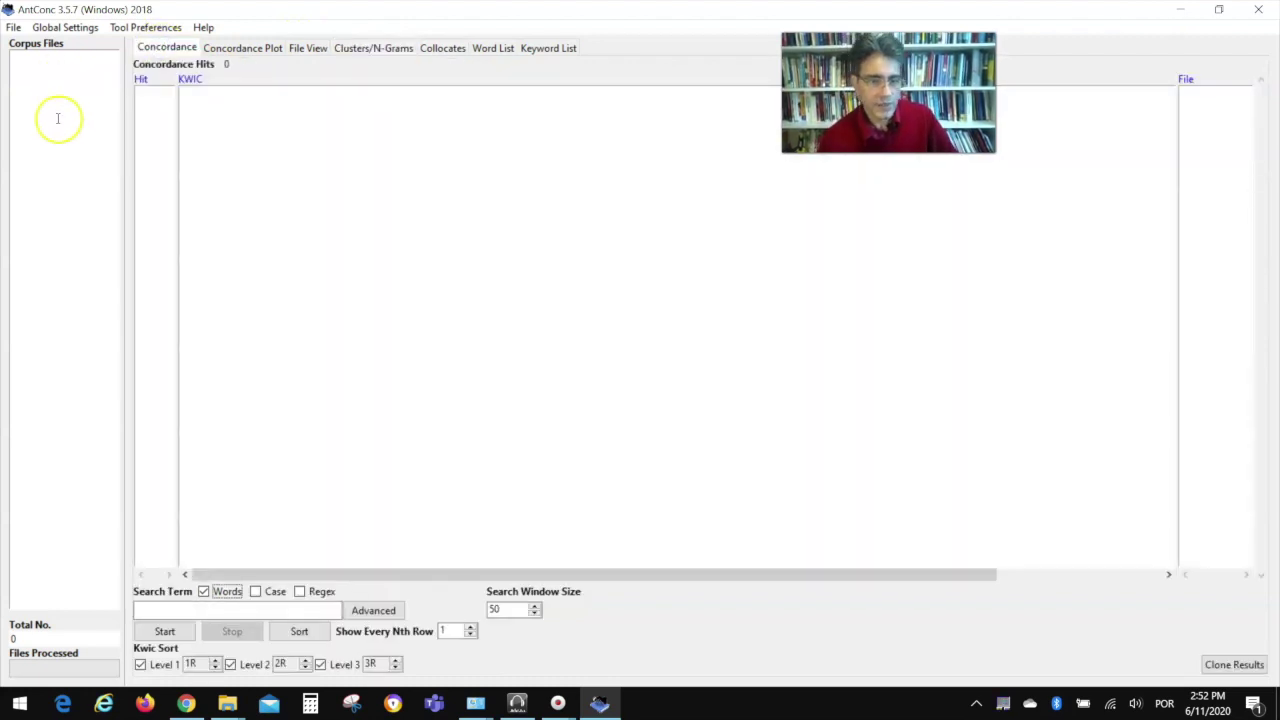
Load all text files from the Native food RA corpus folder in UC Berkeley 2020 > Corpora as corpus files.
click(13, 28)
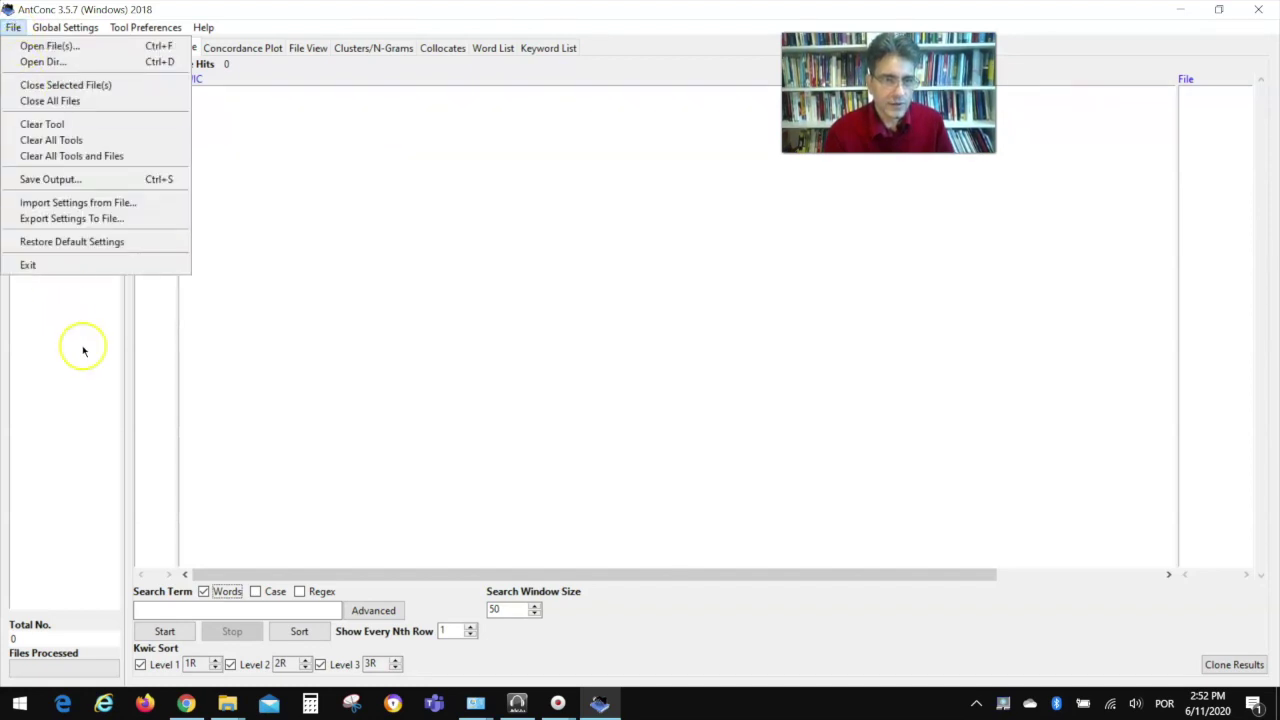
click(42, 46)
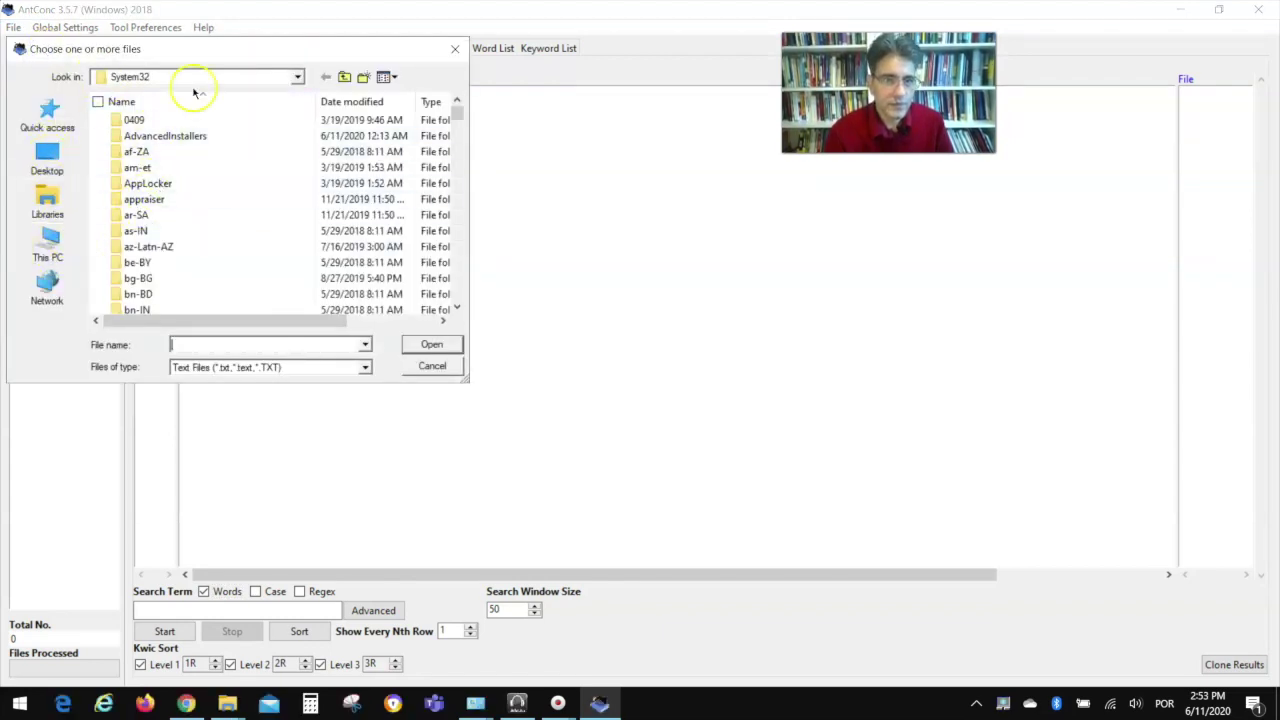
click(297, 78)
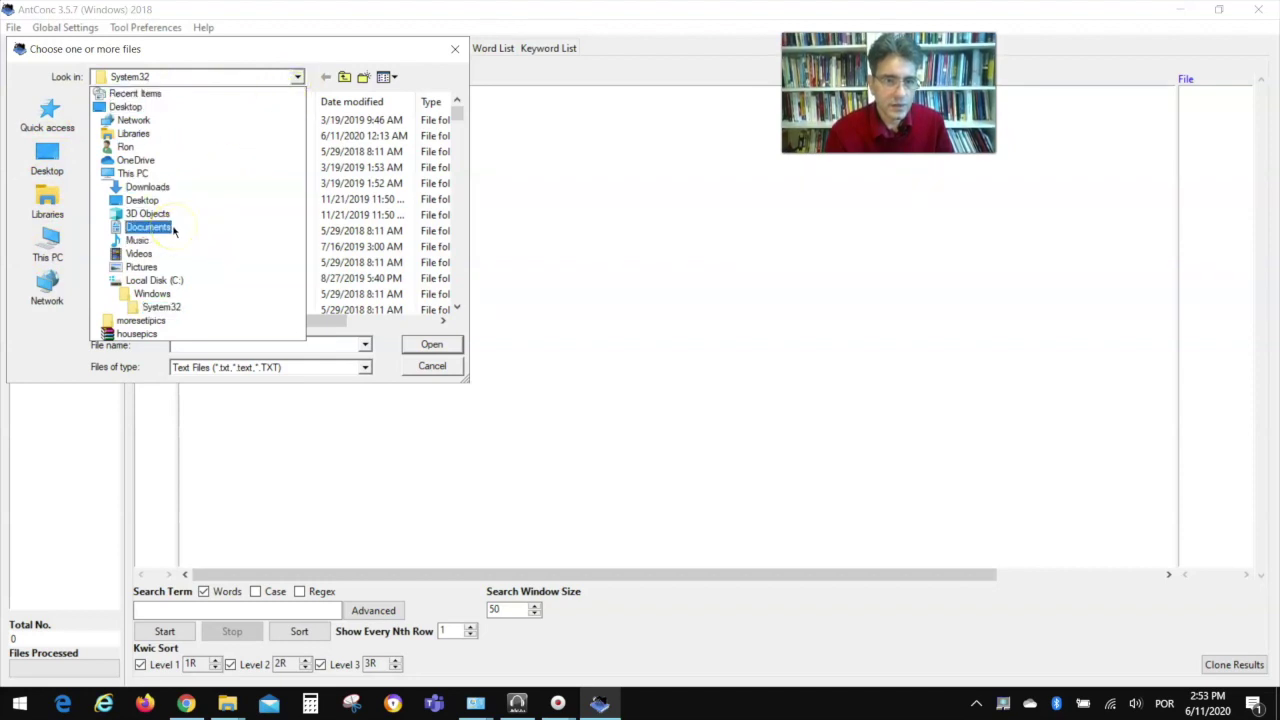
click(104, 462)
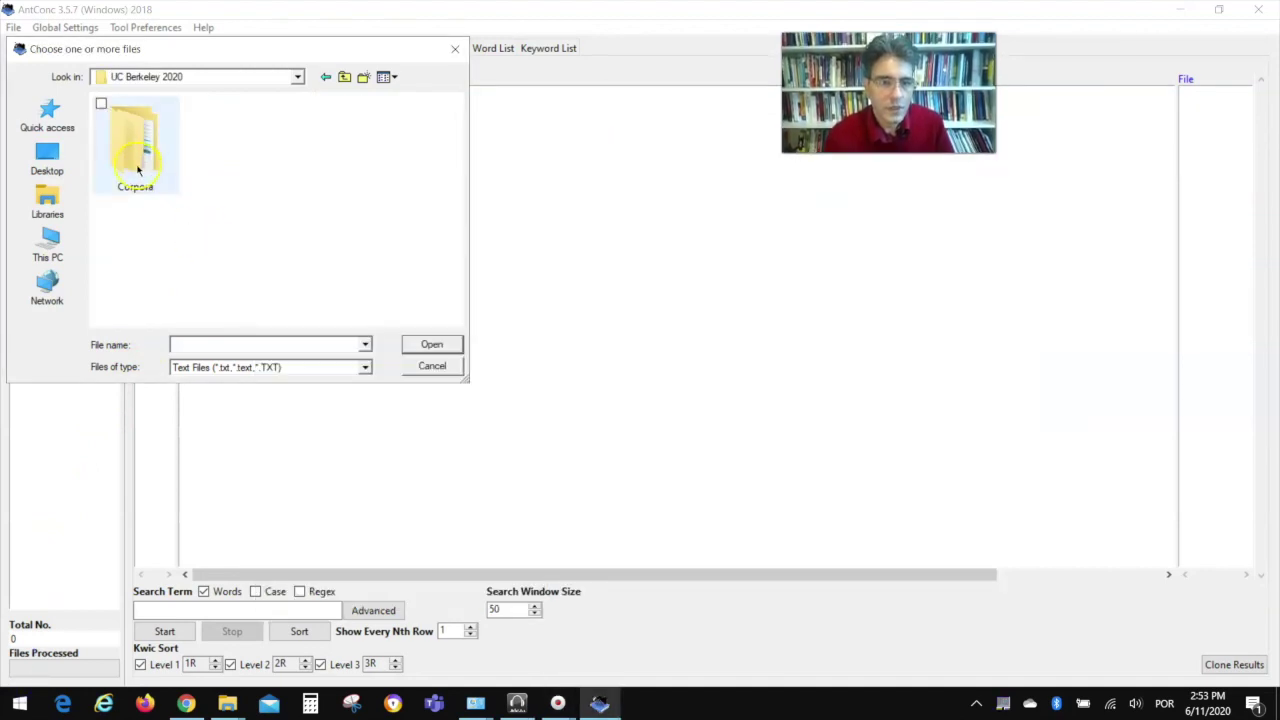
double_click(138, 170)
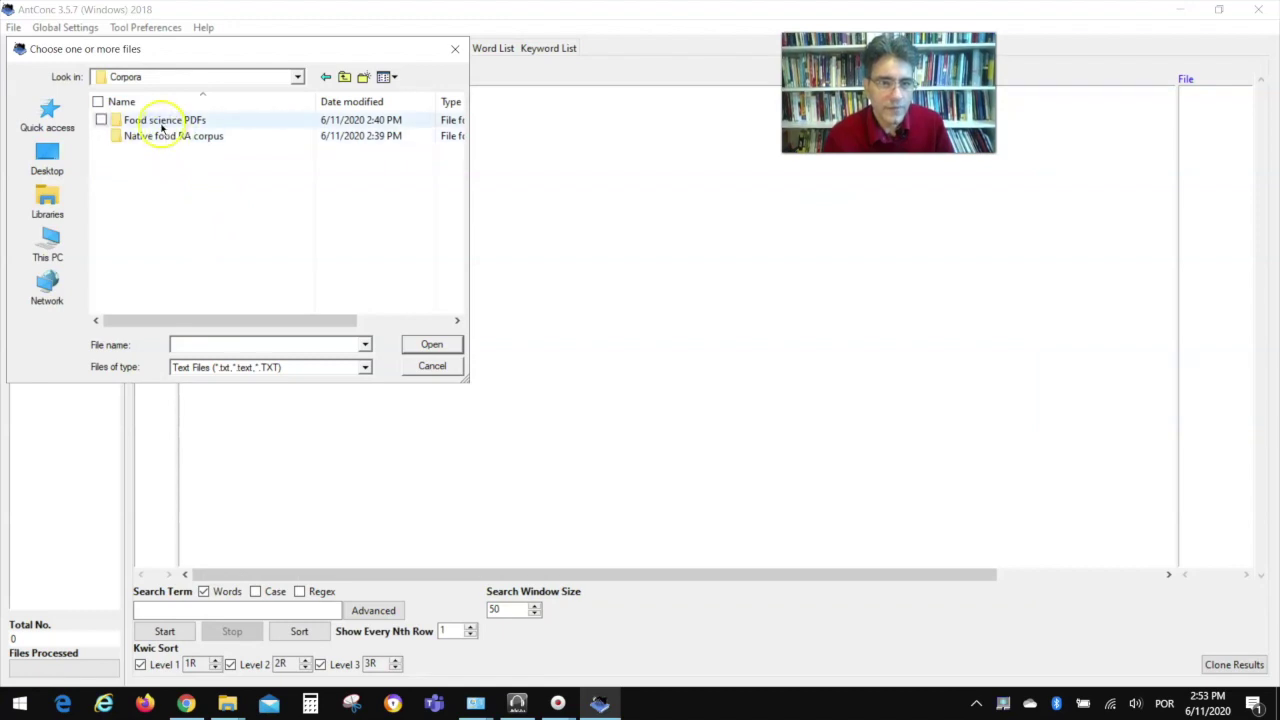
click(161, 138)
double_click(161, 138)
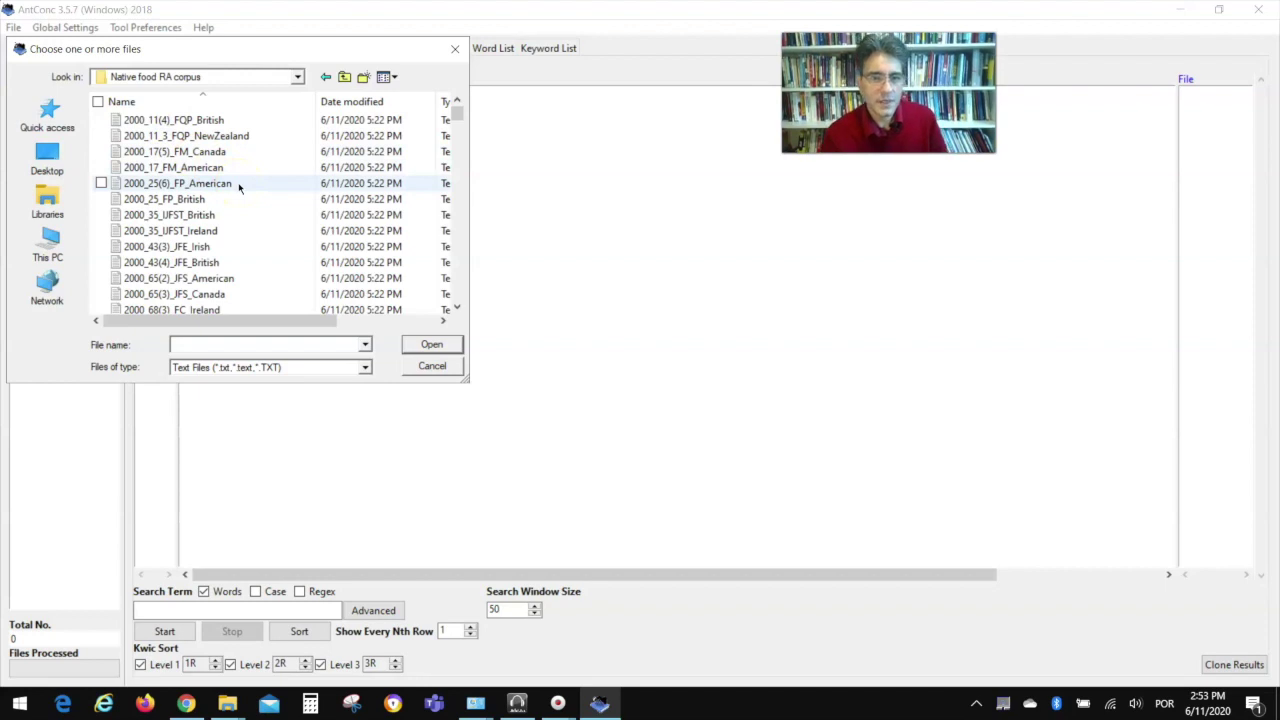
click(335, 190)
key(ctrl+a)
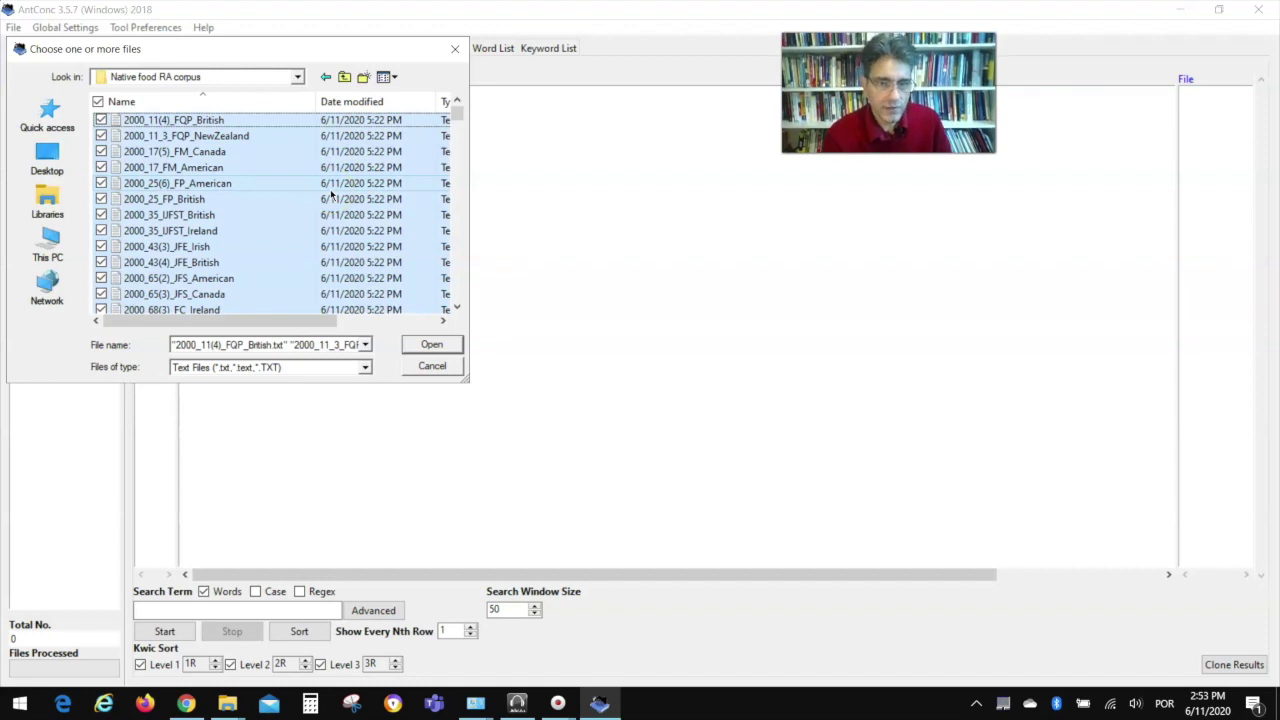
click(438, 345)
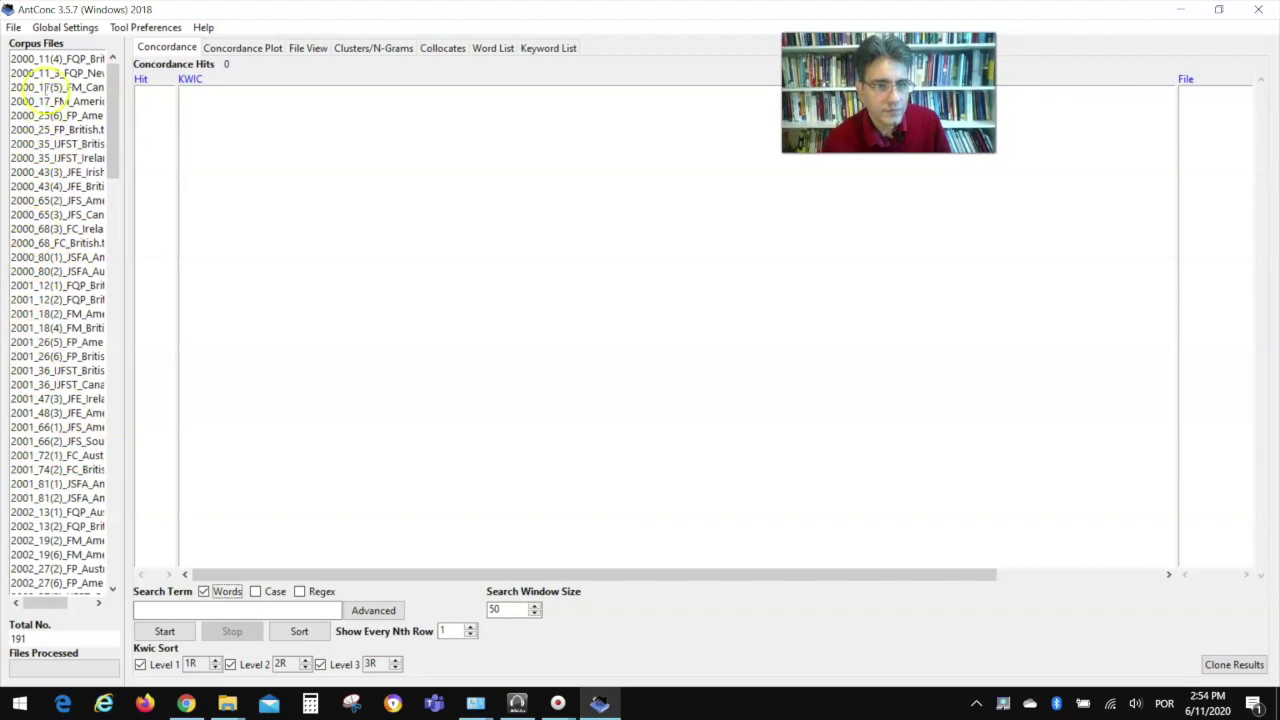
Examine the loaded corpus file names, highlighting 2000_11(4)_FQP_British and 2000_35_IJFST_Ireland, and check the total number of files.
click(40, 58)
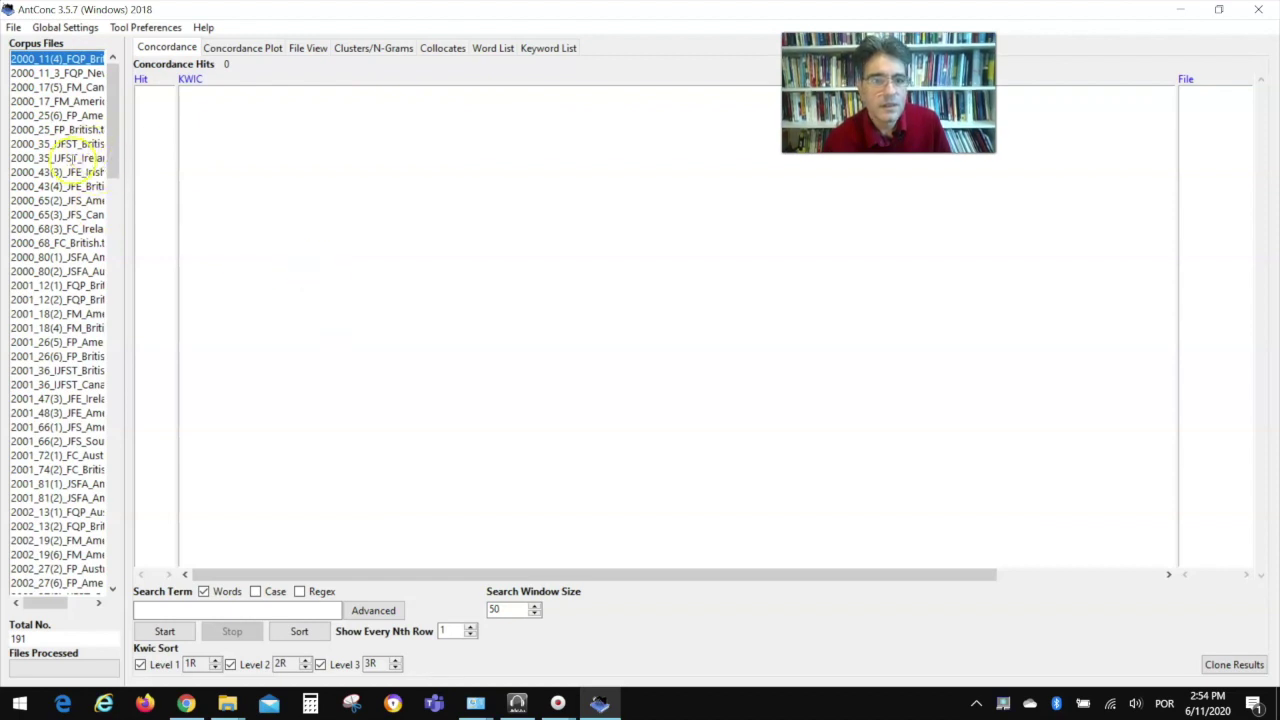
click(60, 158)
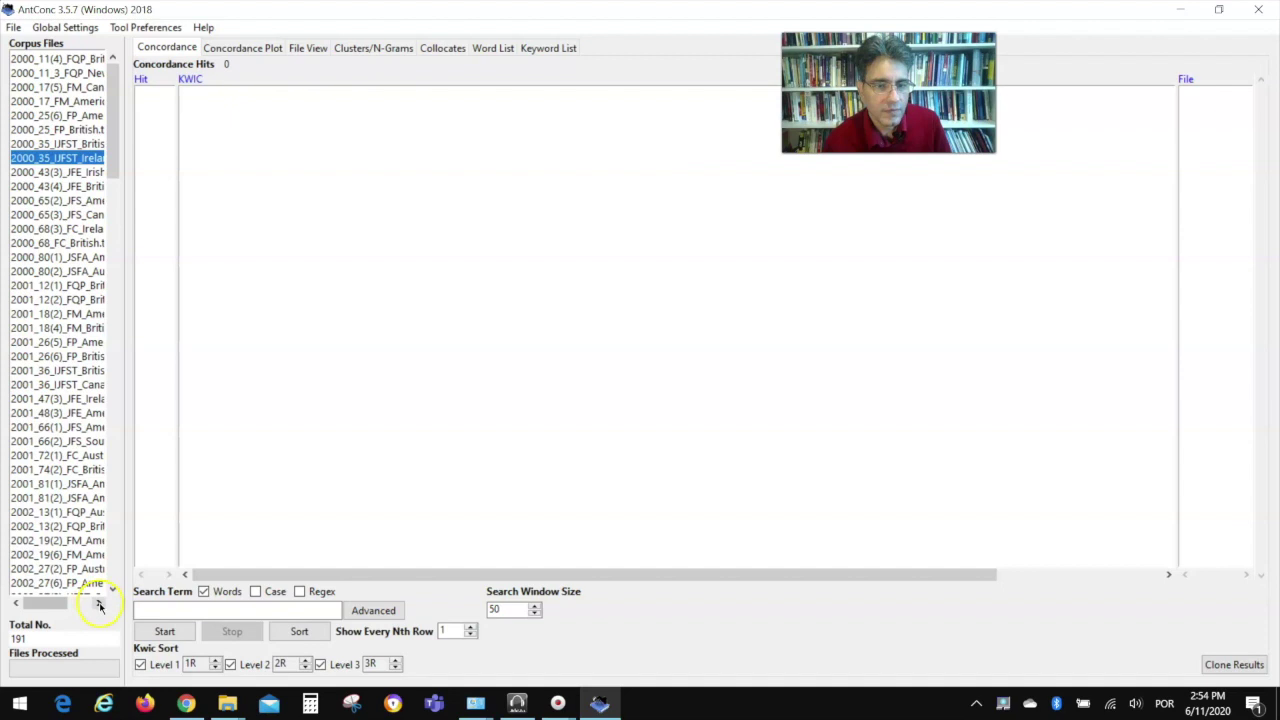
click(40, 631)
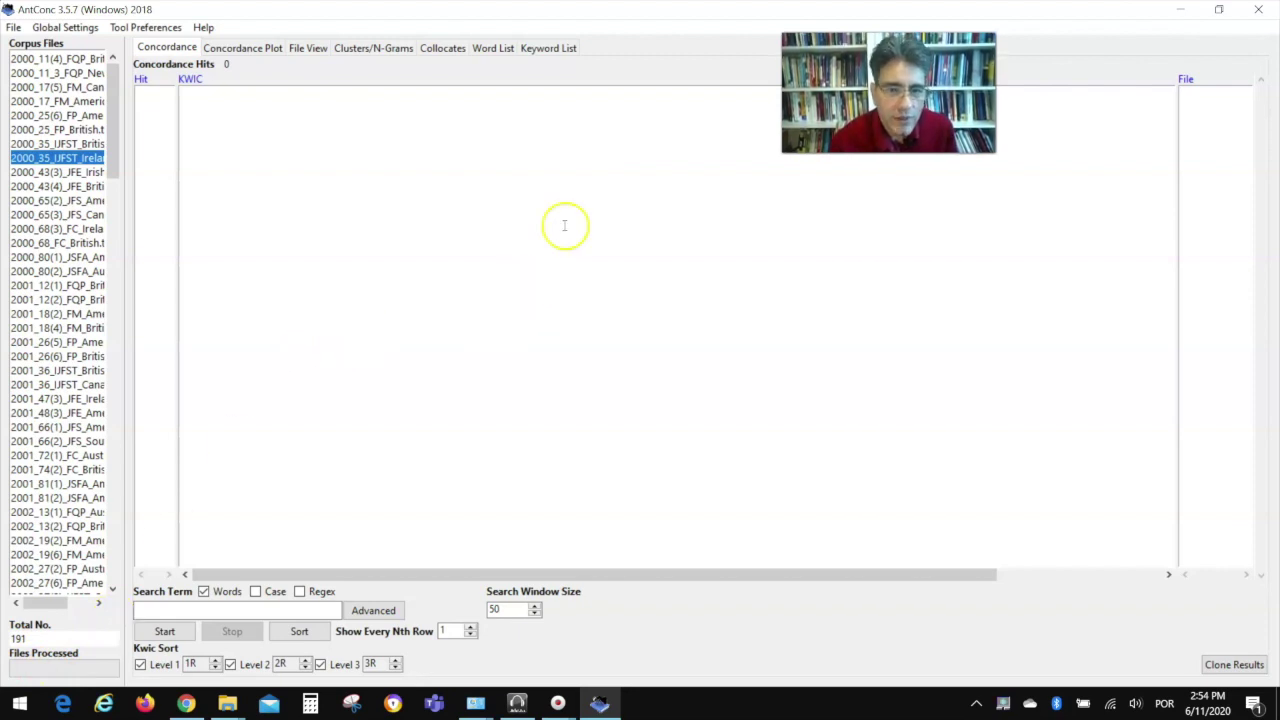
Generate a word list of the whole corpus, sorted by frequency, with no search term.
click(492, 50)
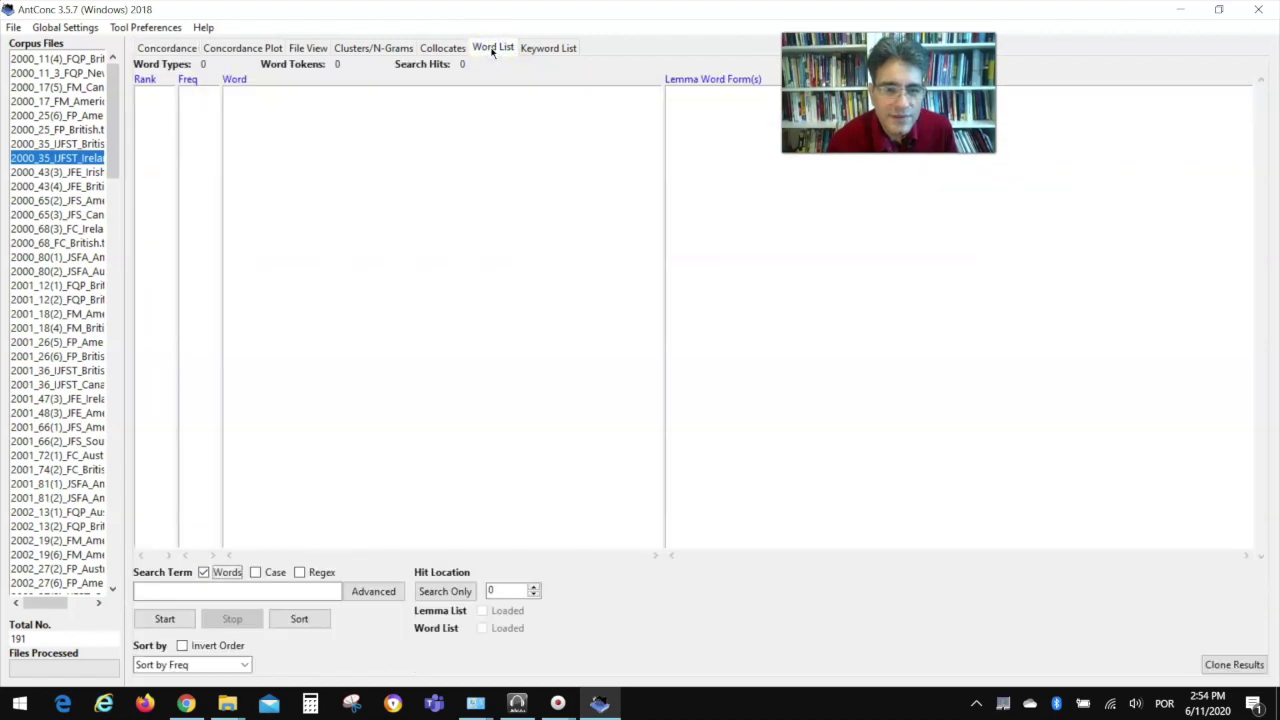
click(164, 619)
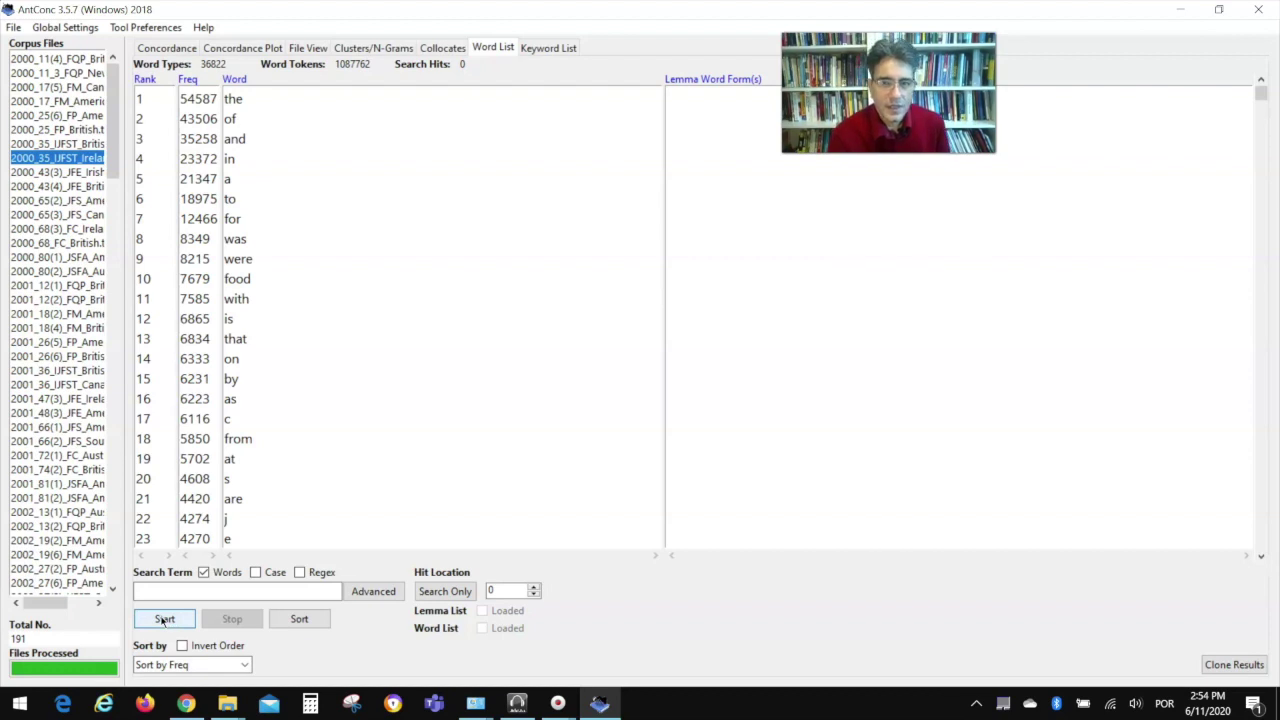
click(208, 590)
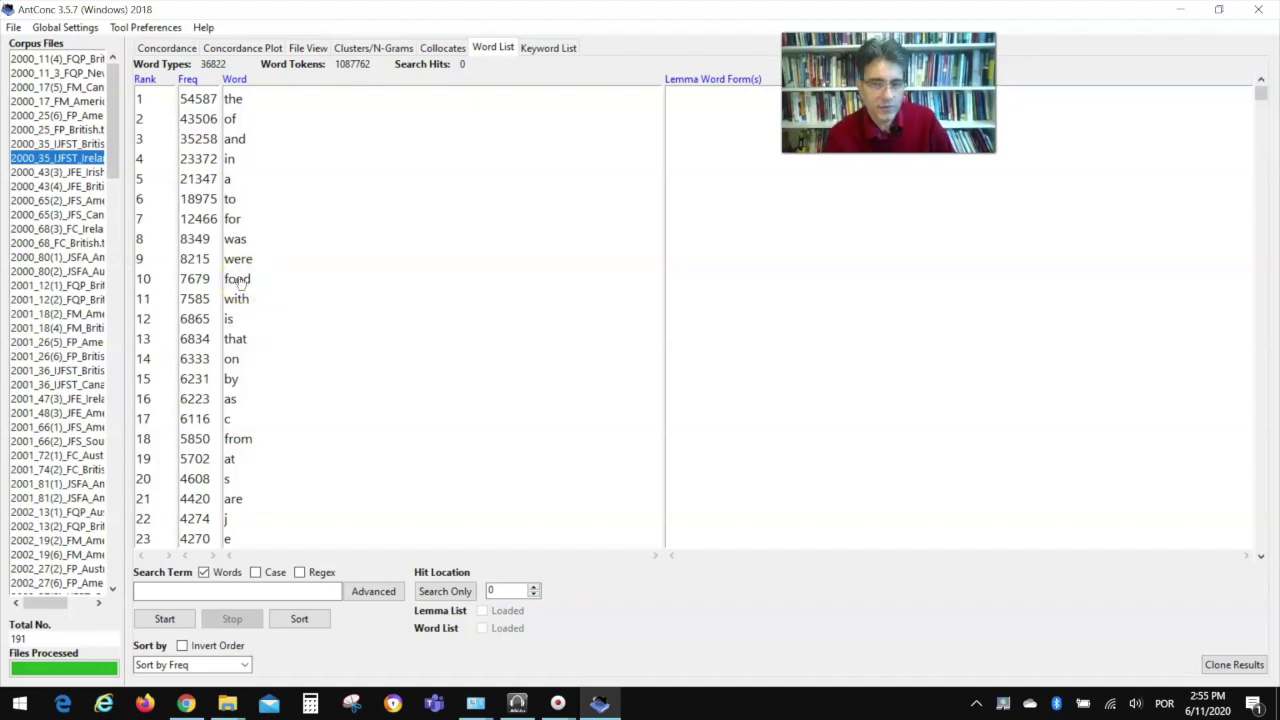
List the concordance lines of "food" with full file names shown, and view hit 11 in its source text before returning to the concordance.
click(238, 280)
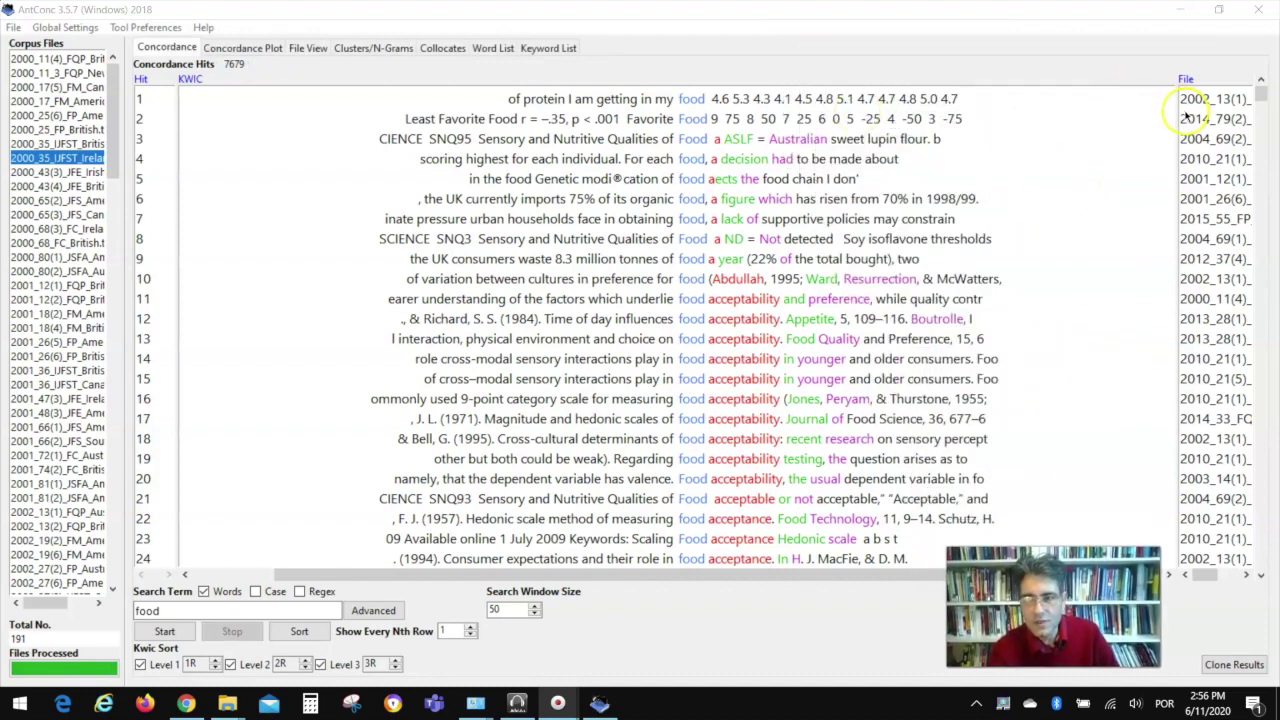
drag(1166, 108, 1062, 107)
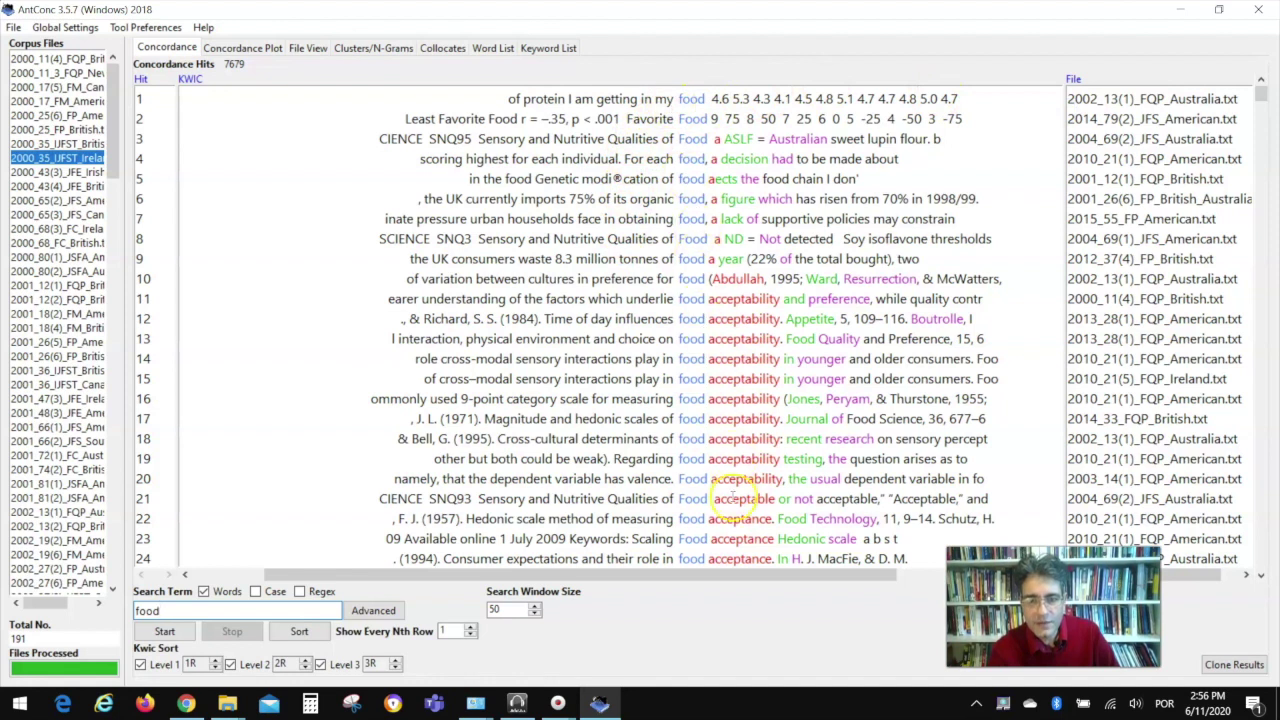
click(690, 300)
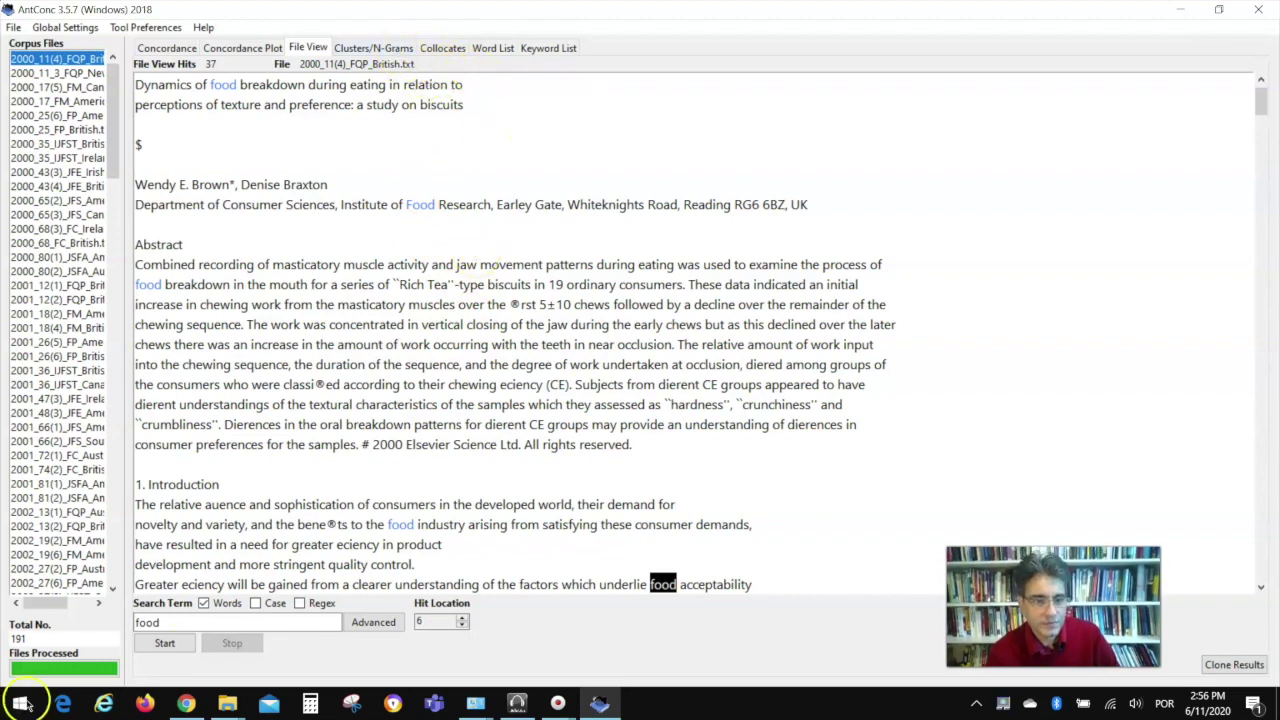
key(F1)
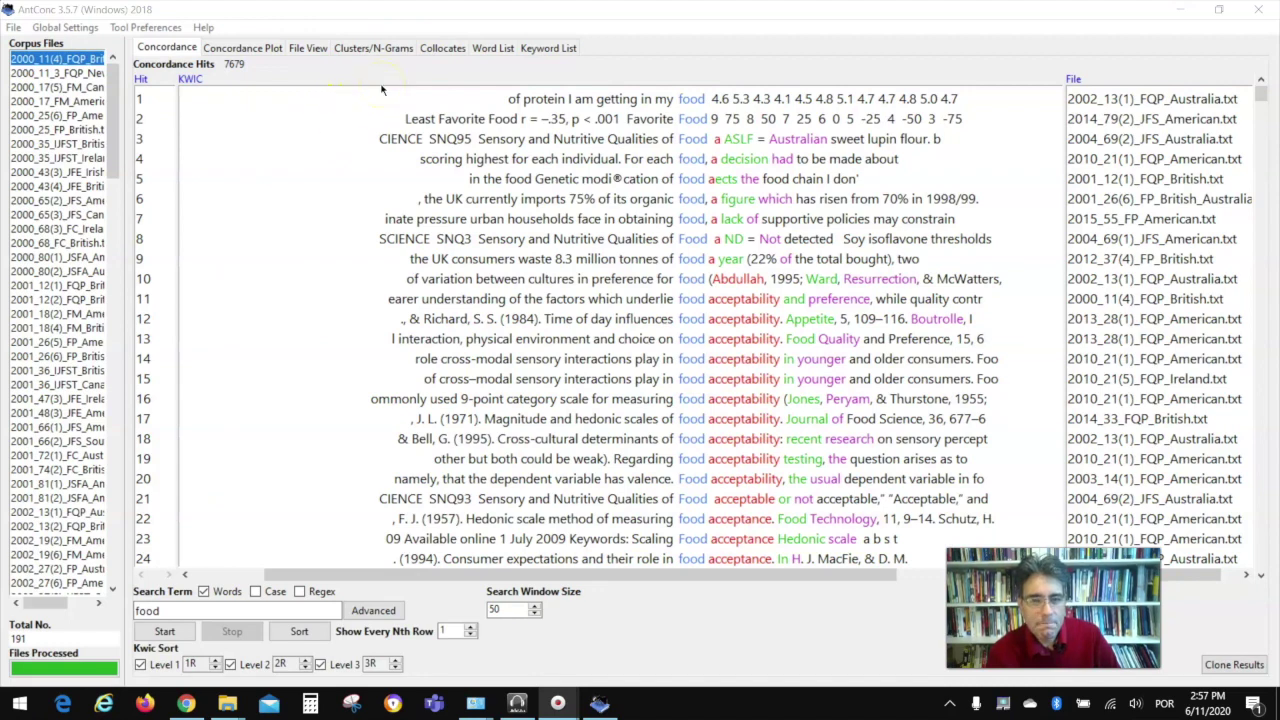
Return to the word list and examine the most frequent words down to about rank 90.
click(489, 48)
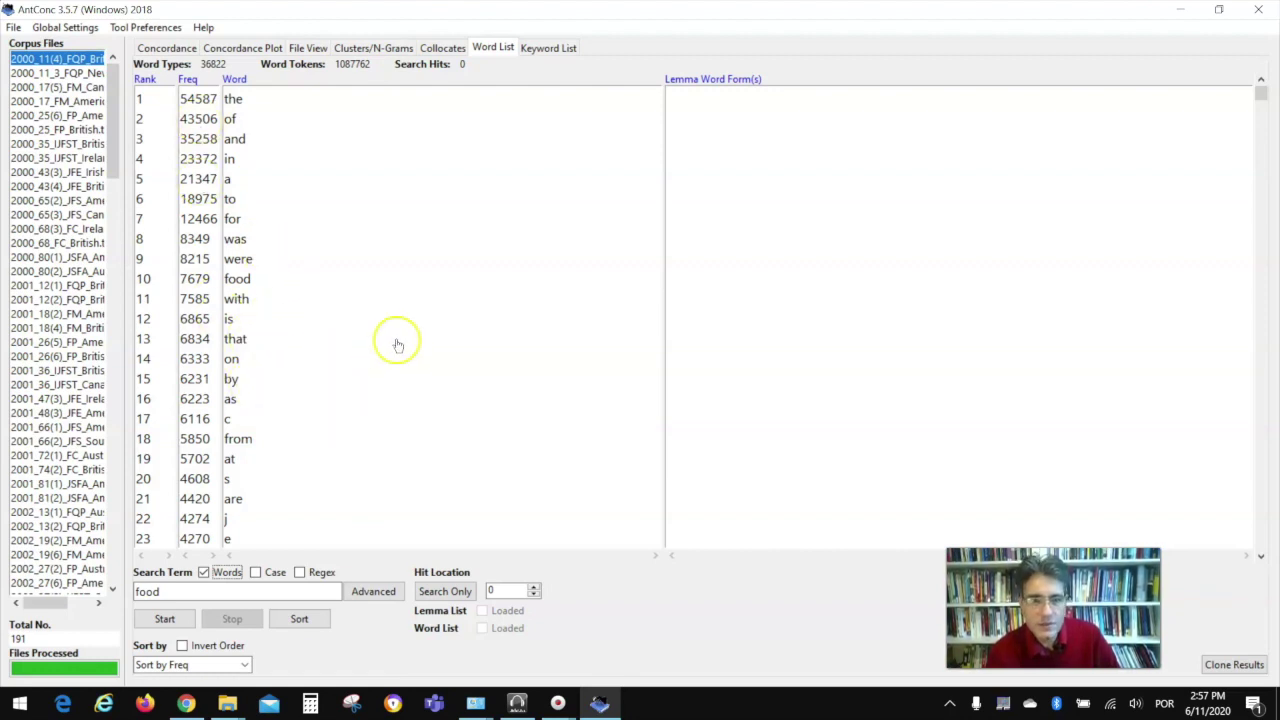
click(1260, 557)
click(1260, 557)
click(1260, 557)
drag(1260, 557, 1260, 559)
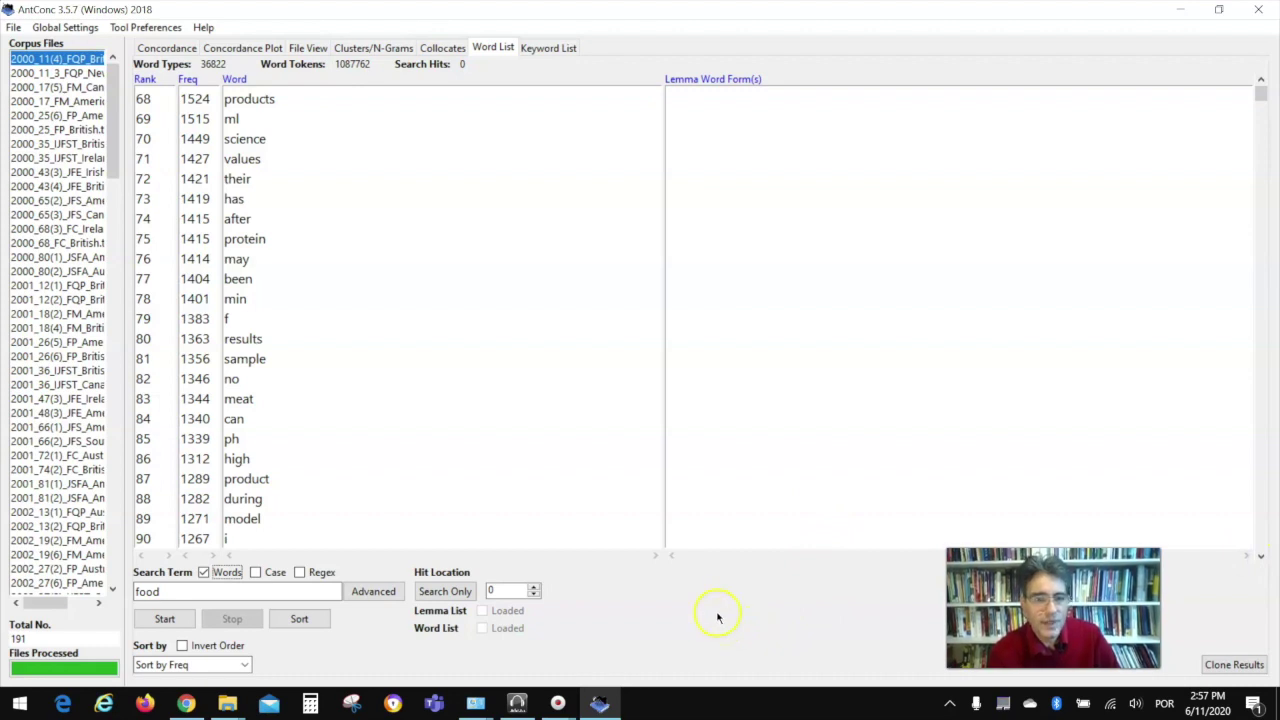
Open the Save Output dialog for the word list and cancel it without saving.
click(14, 27)
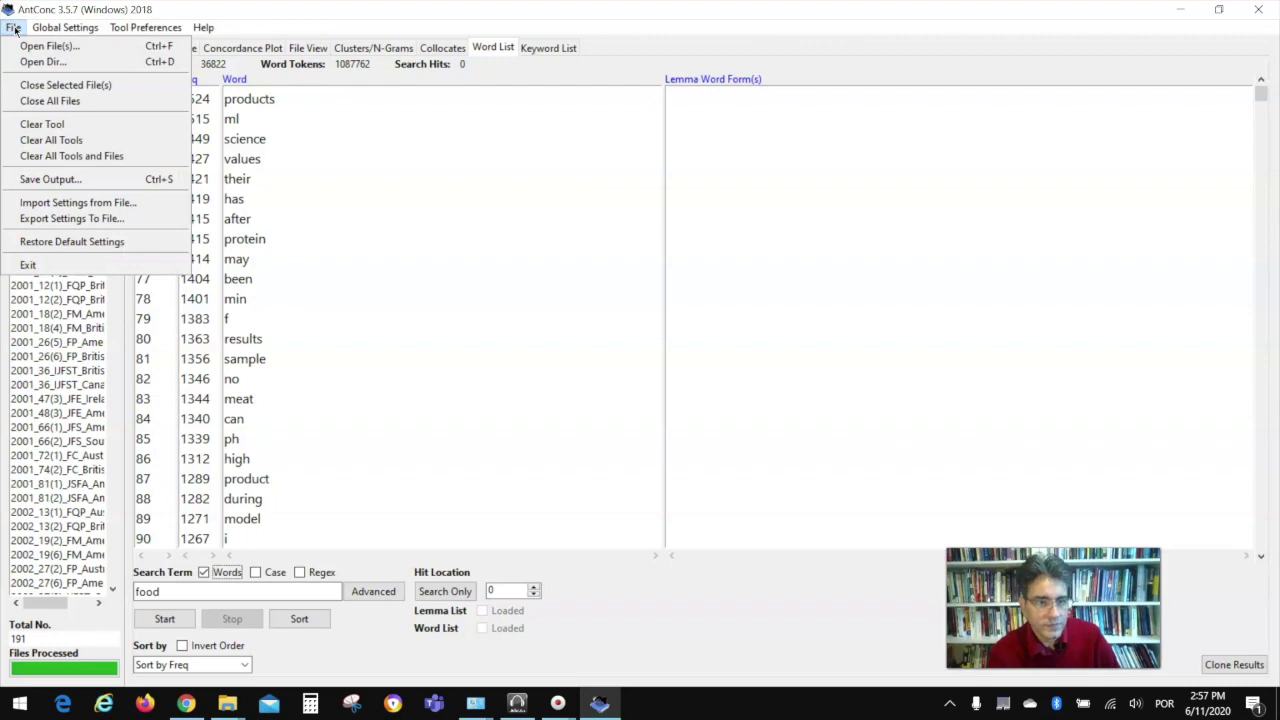
click(75, 182)
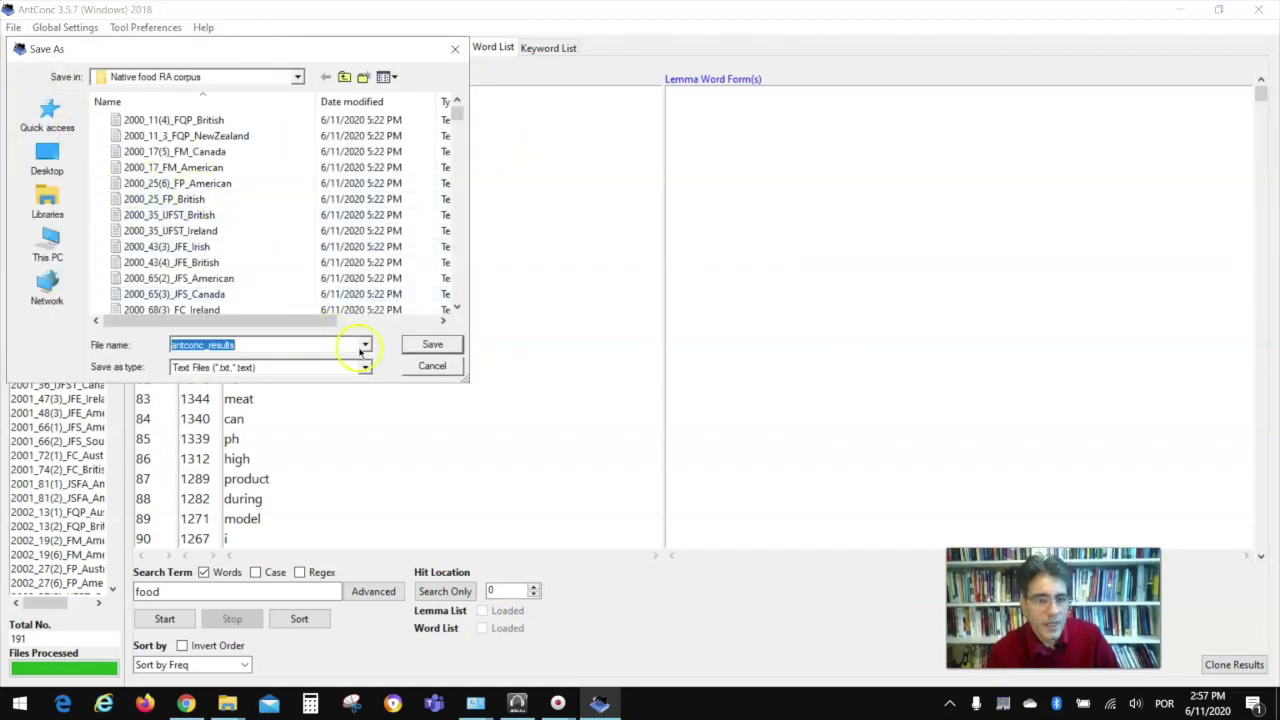
click(433, 366)
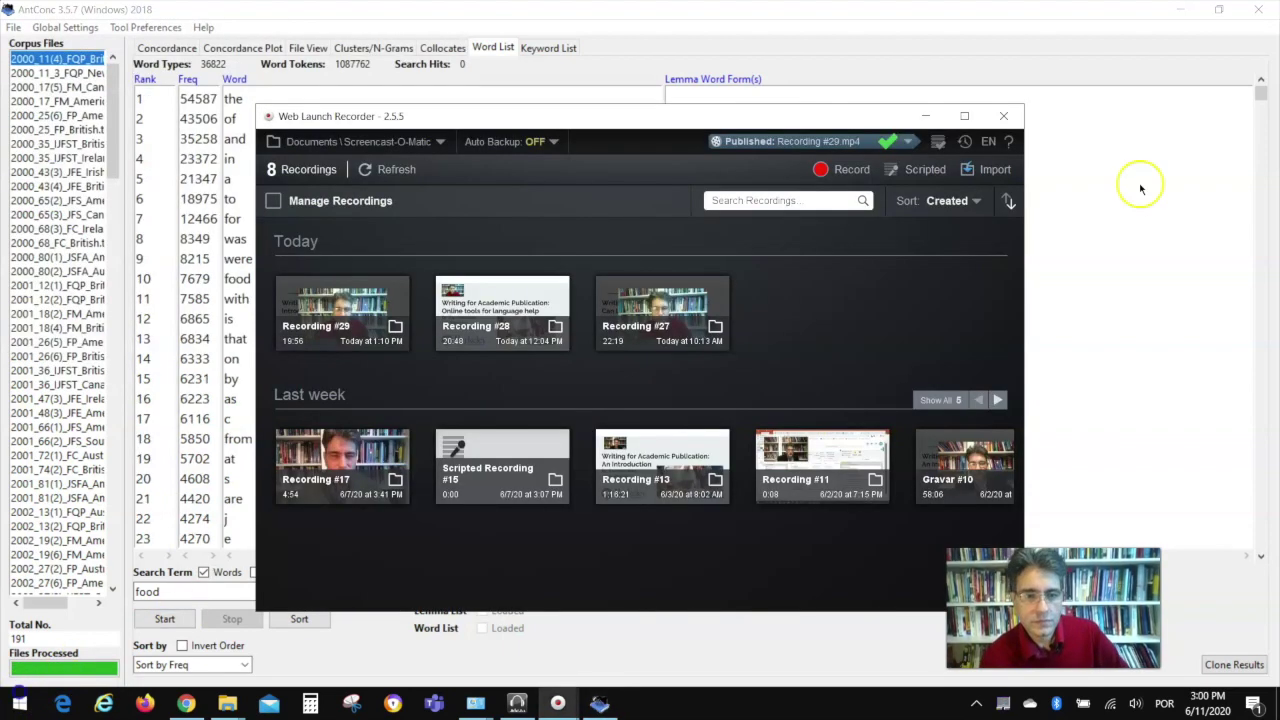
Open the concordance of "food" from the word list and generate its collocates with a window span from 0 to 2R.
click(924, 117)
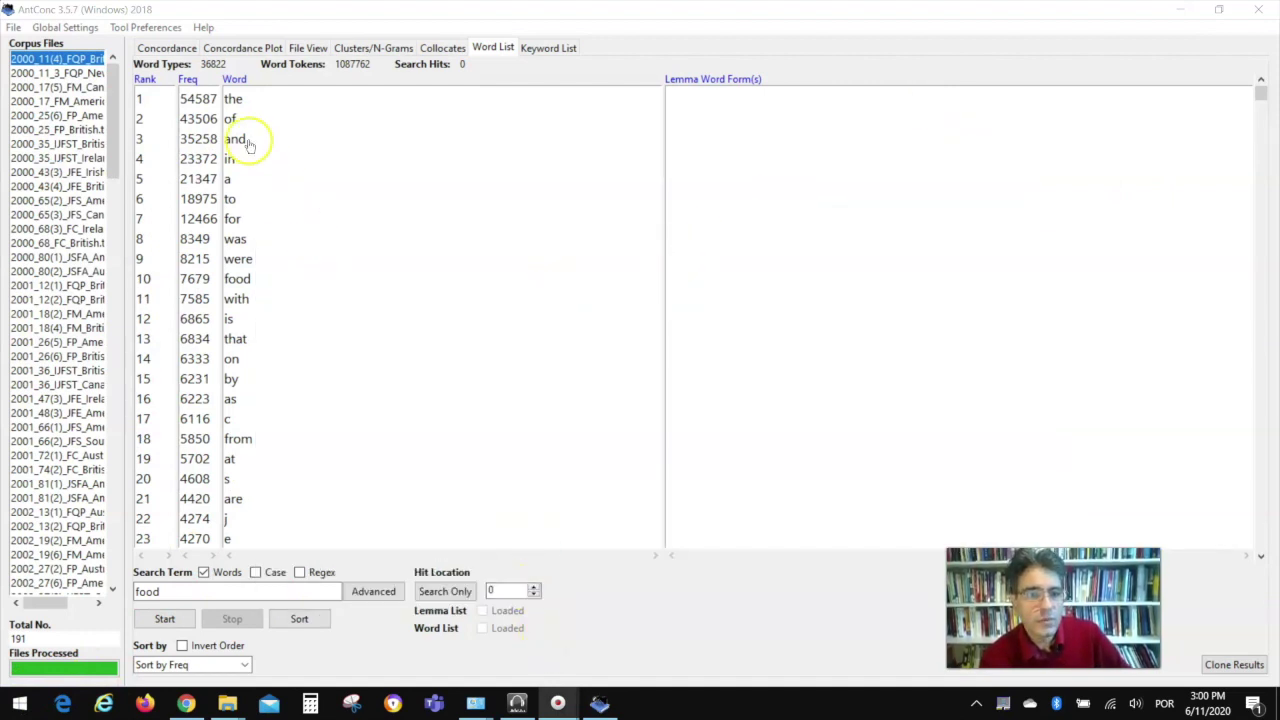
click(236, 280)
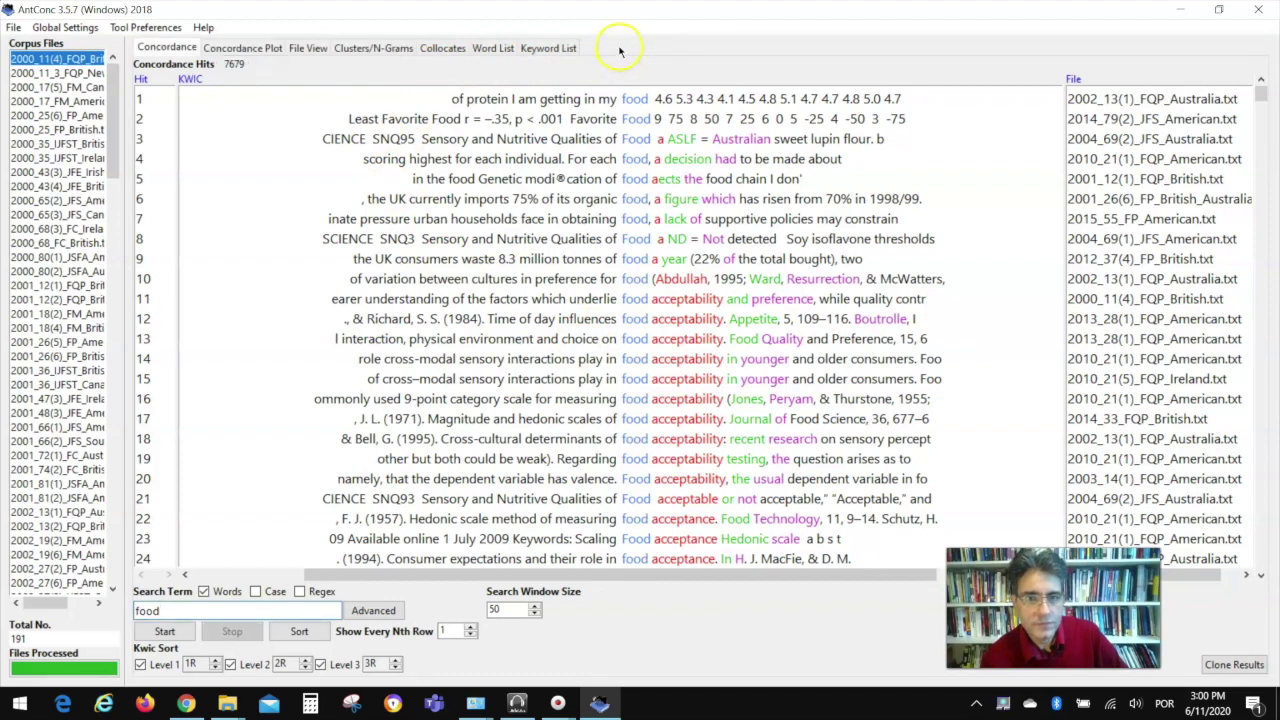
click(443, 50)
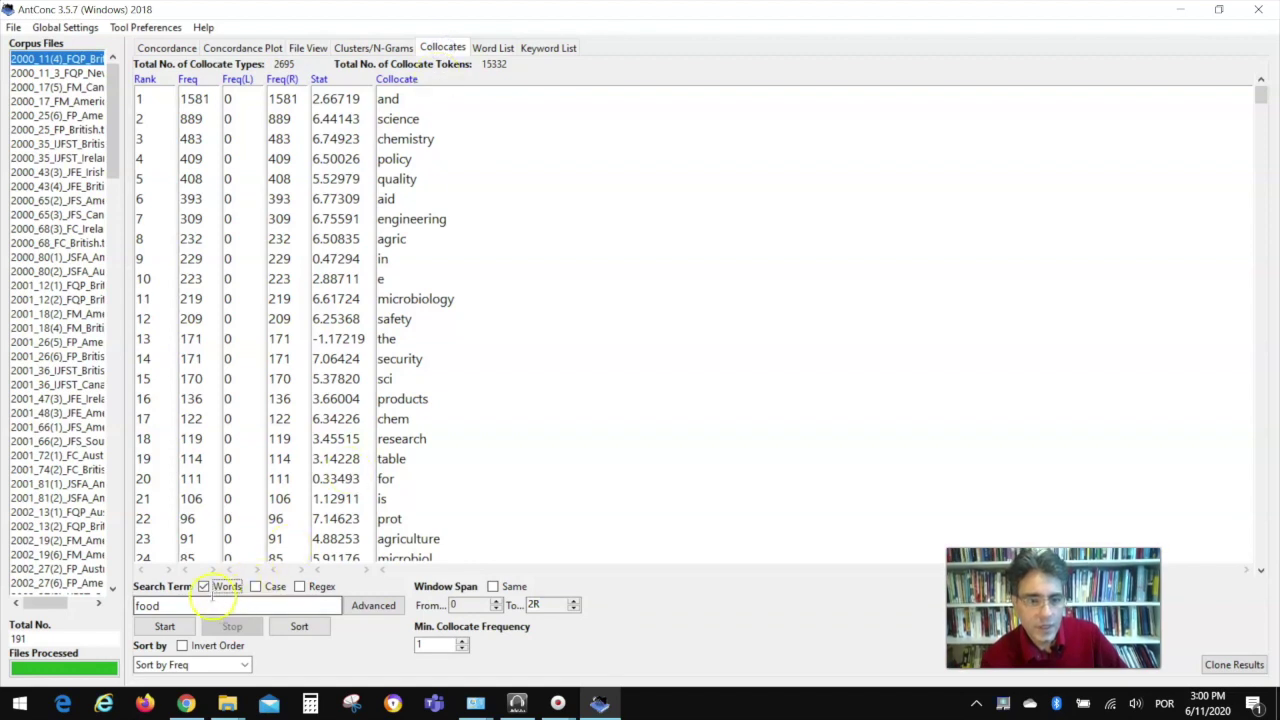
click(162, 626)
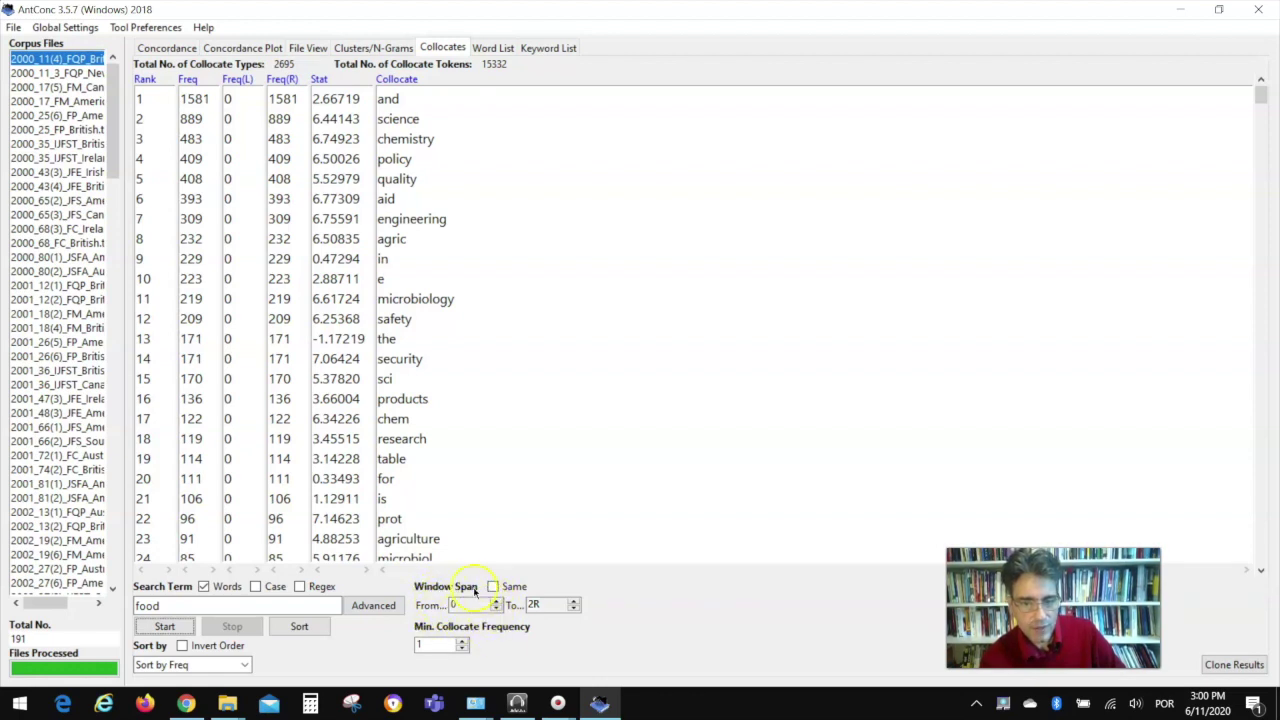
Generate the collocates of "food" for a window span from 0 to 1R, and again for a span from 1L to 0.
click(573, 602)
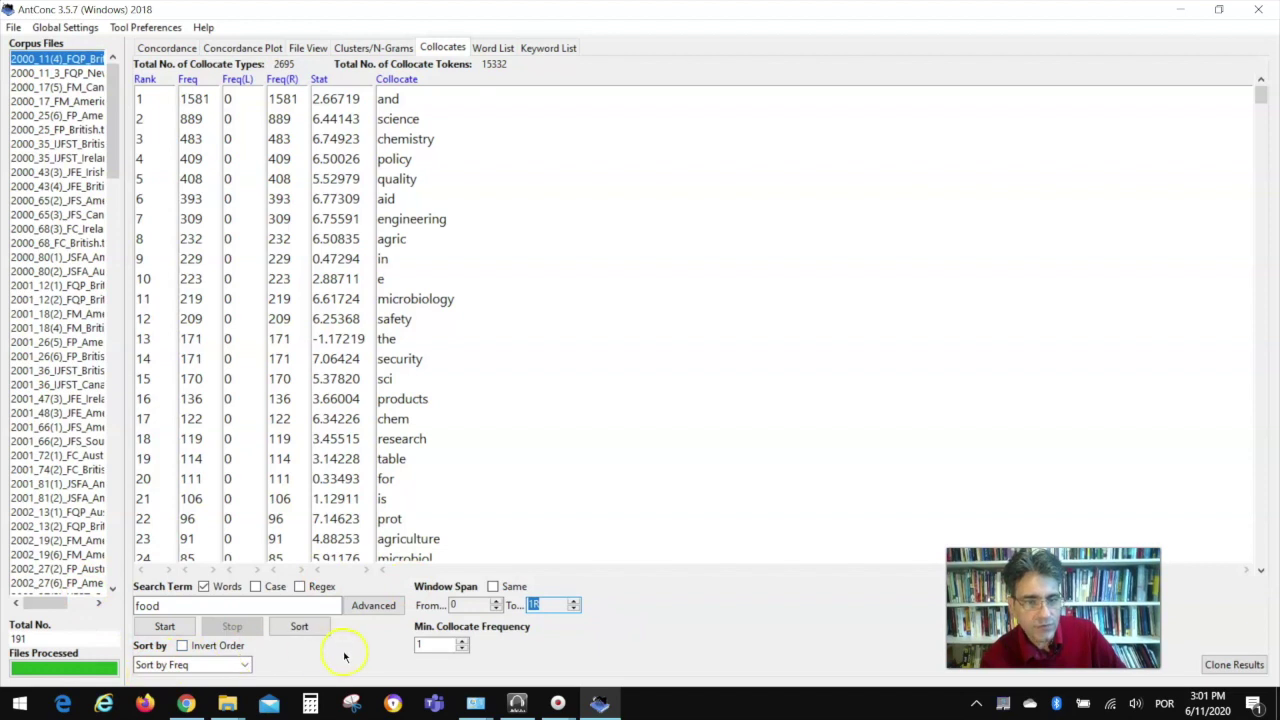
click(158, 627)
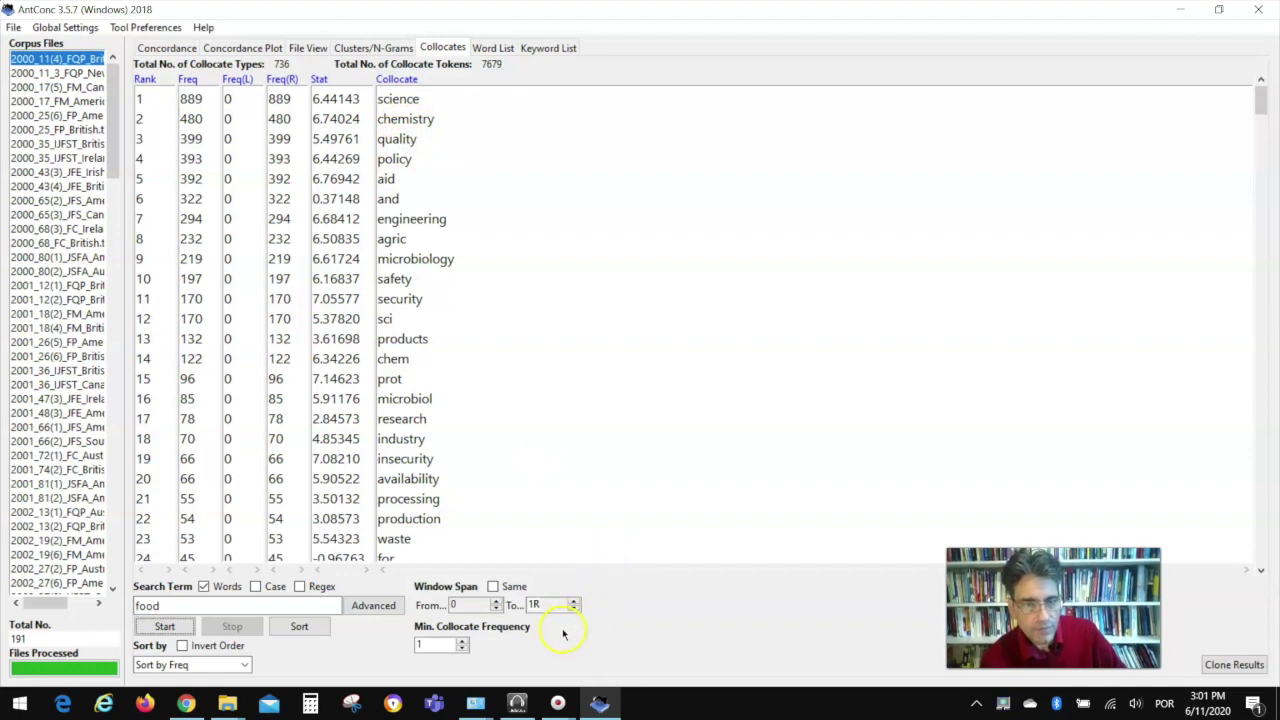
click(495, 607)
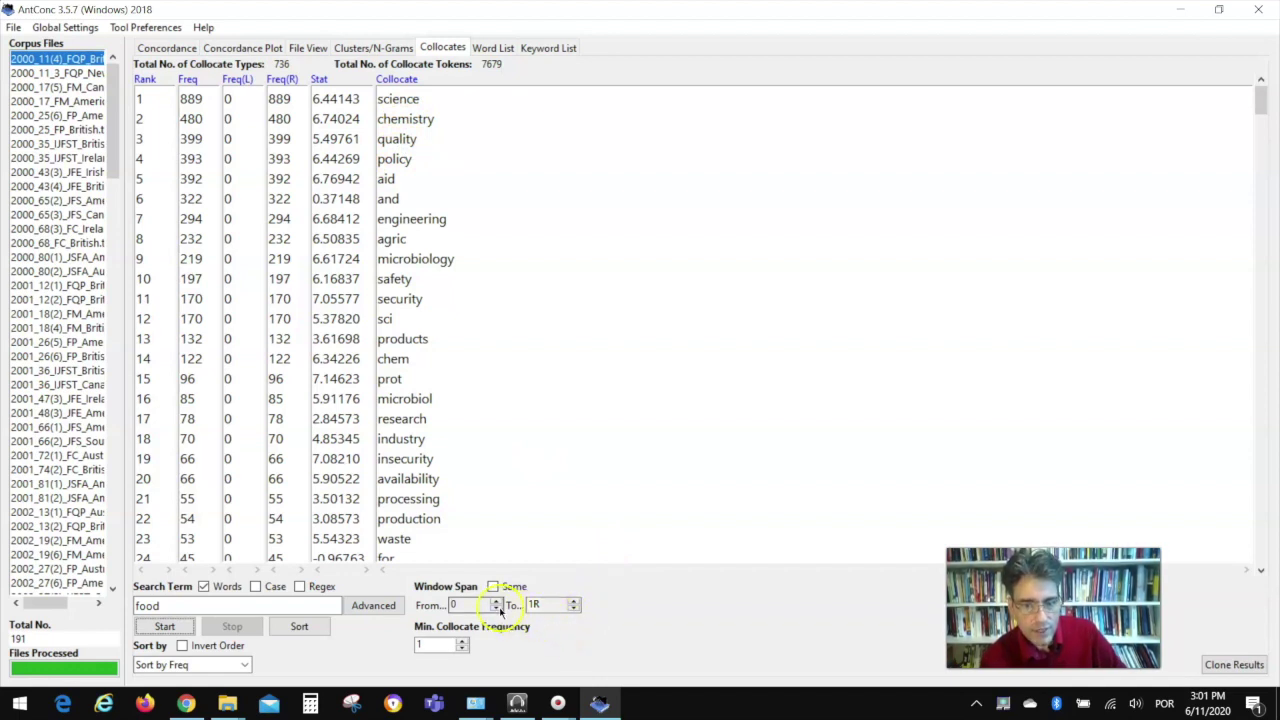
click(576, 607)
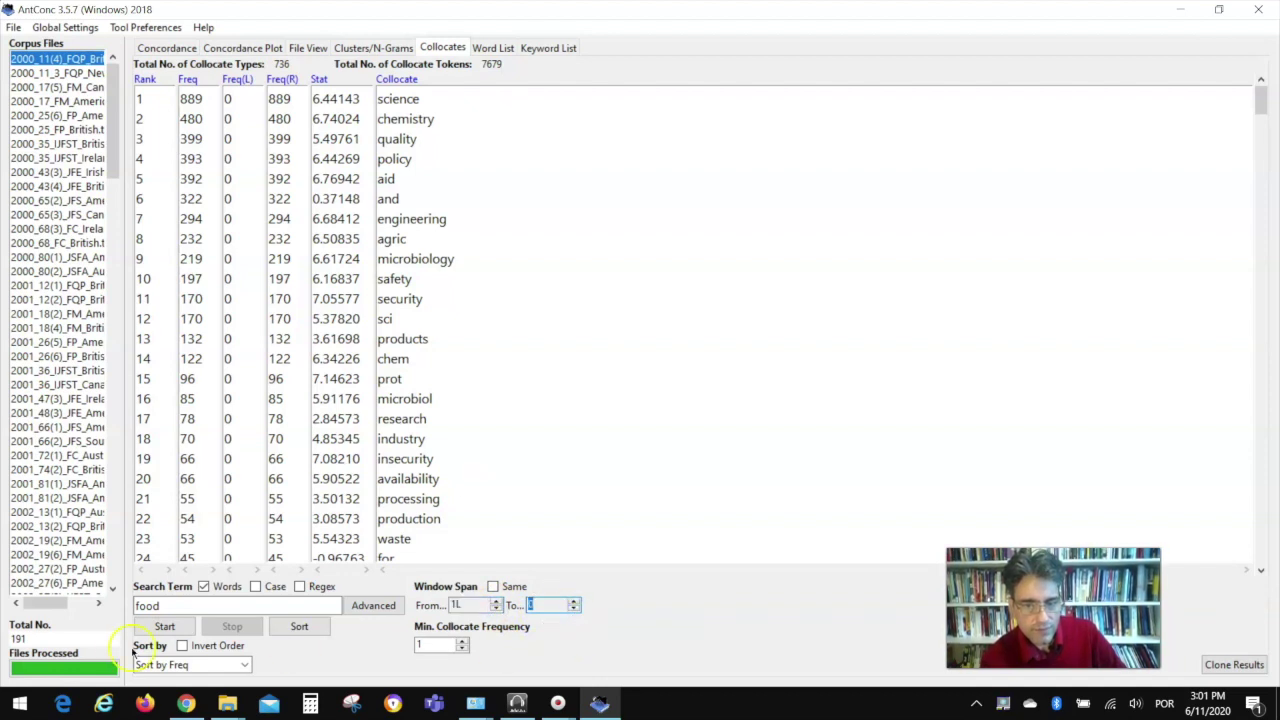
click(165, 626)
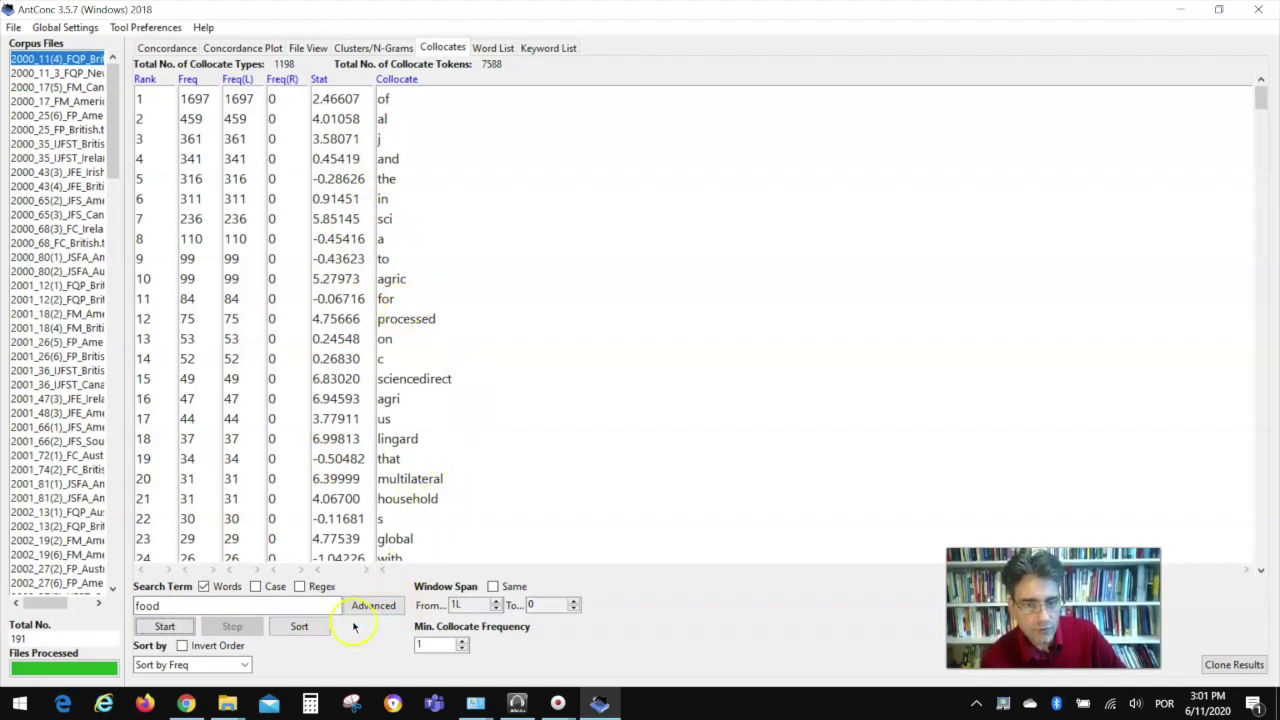
Try to generate the collocates of "food" with the window span set from 1L to 1L.
click(496, 607)
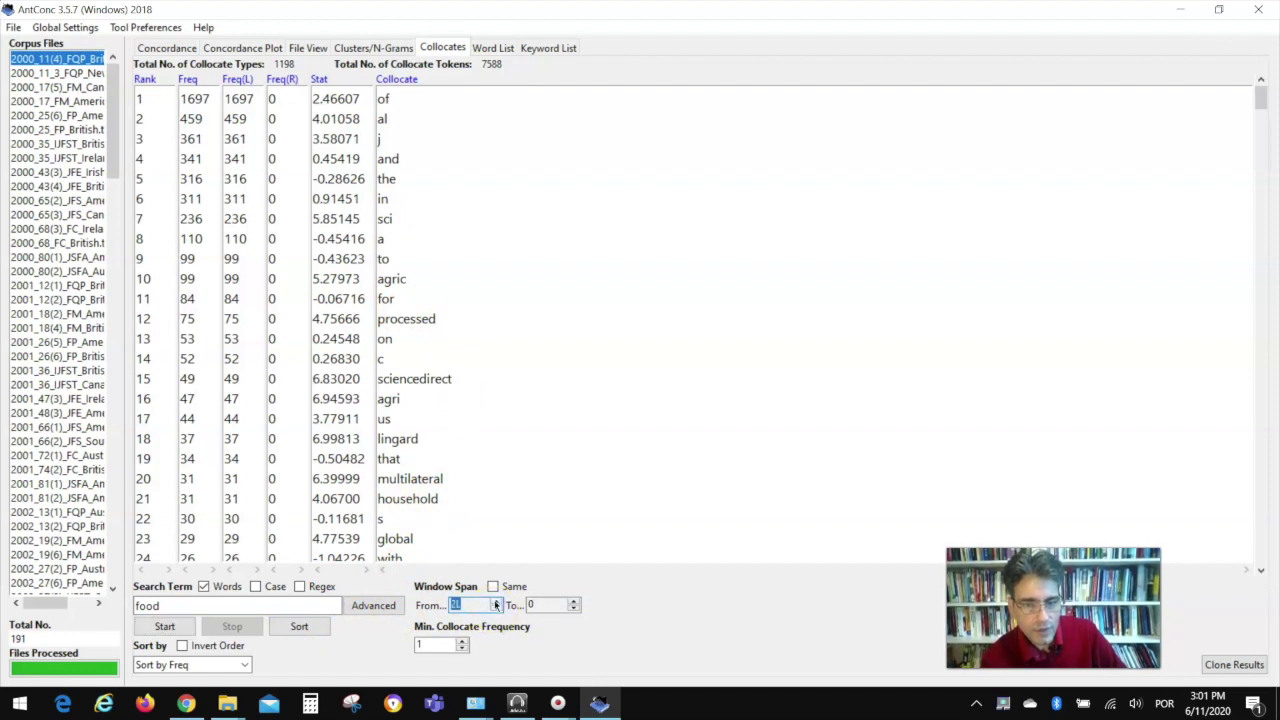
click(496, 609)
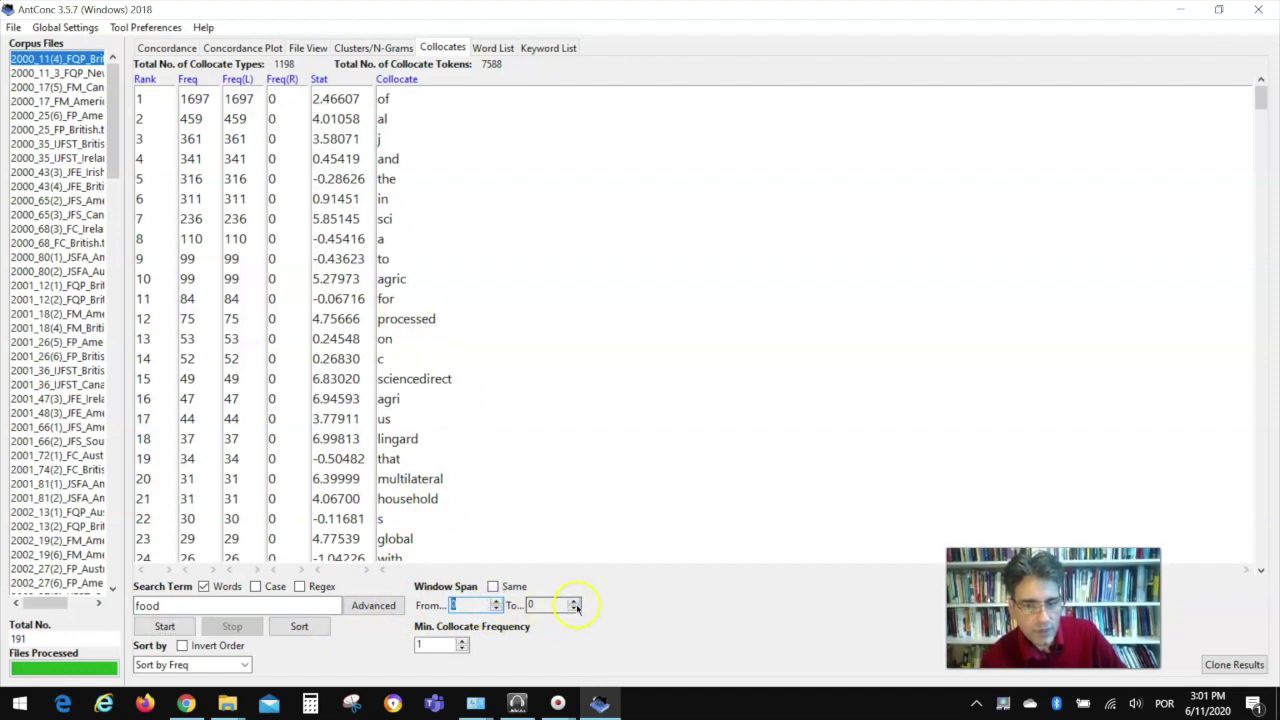
click(574, 609)
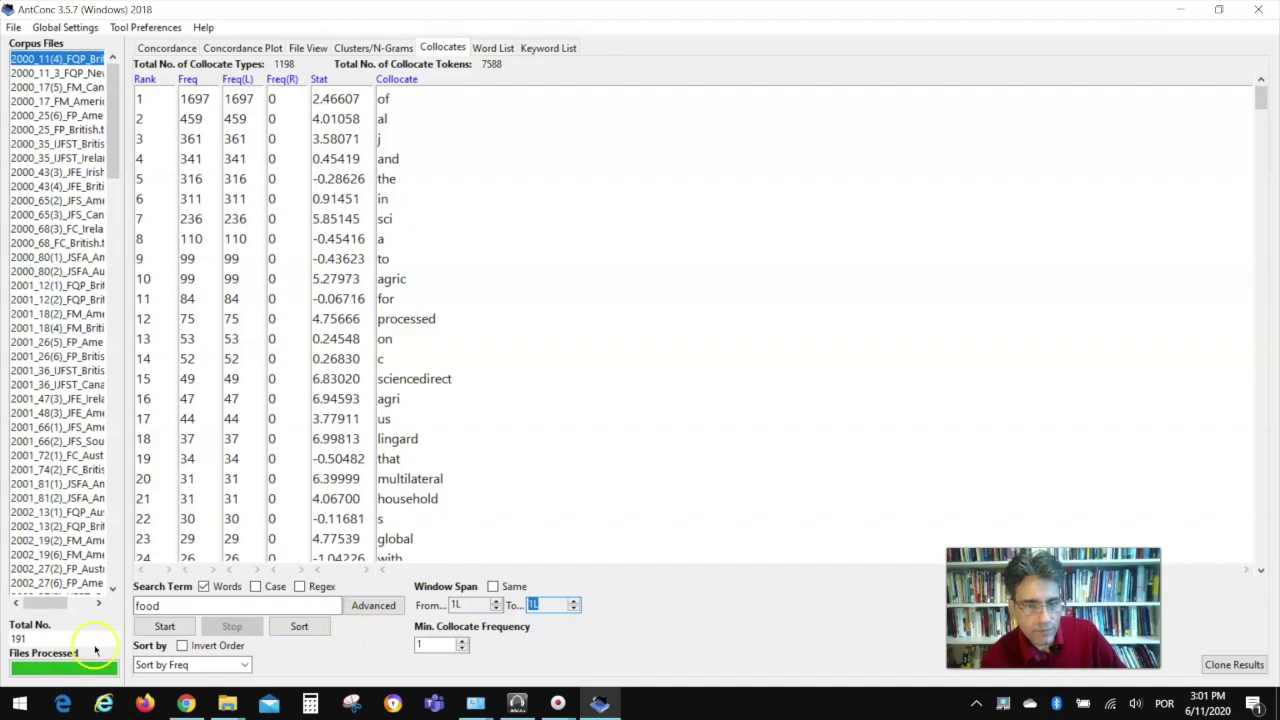
click(158, 628)
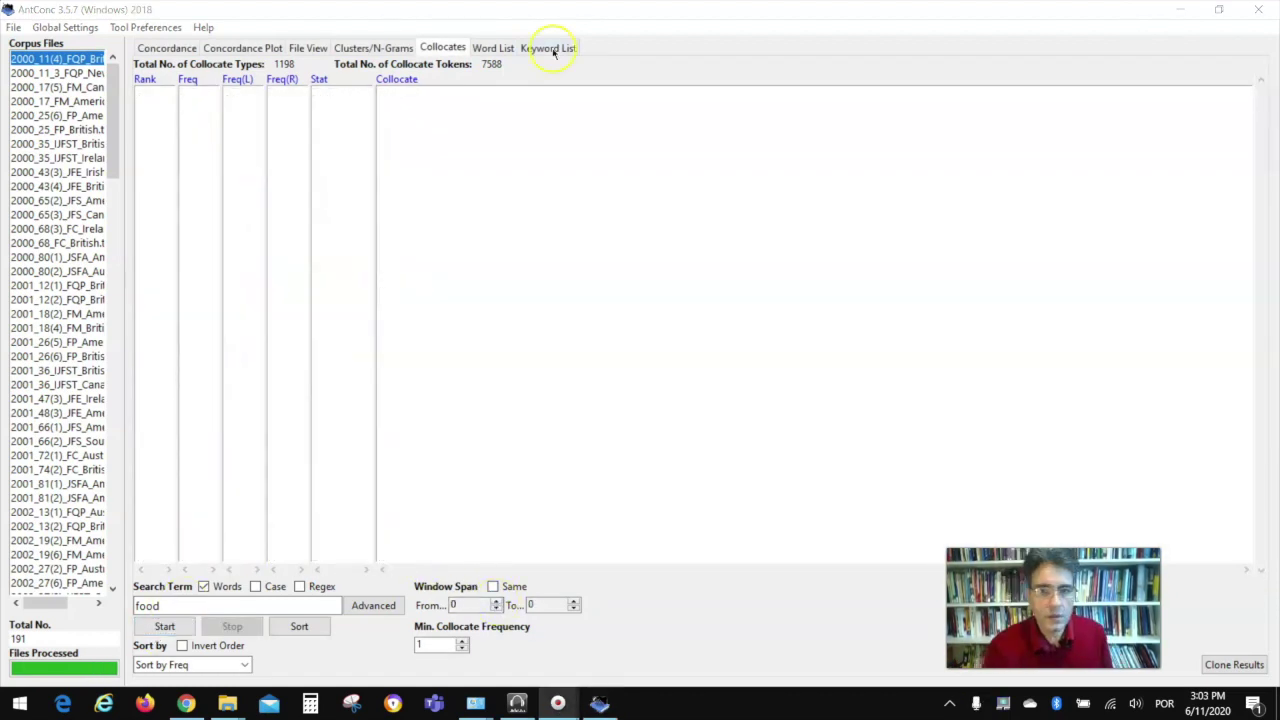
Switch to the Clusters/N-Grams tool, clear the search term and enable N-Grams.
click(551, 47)
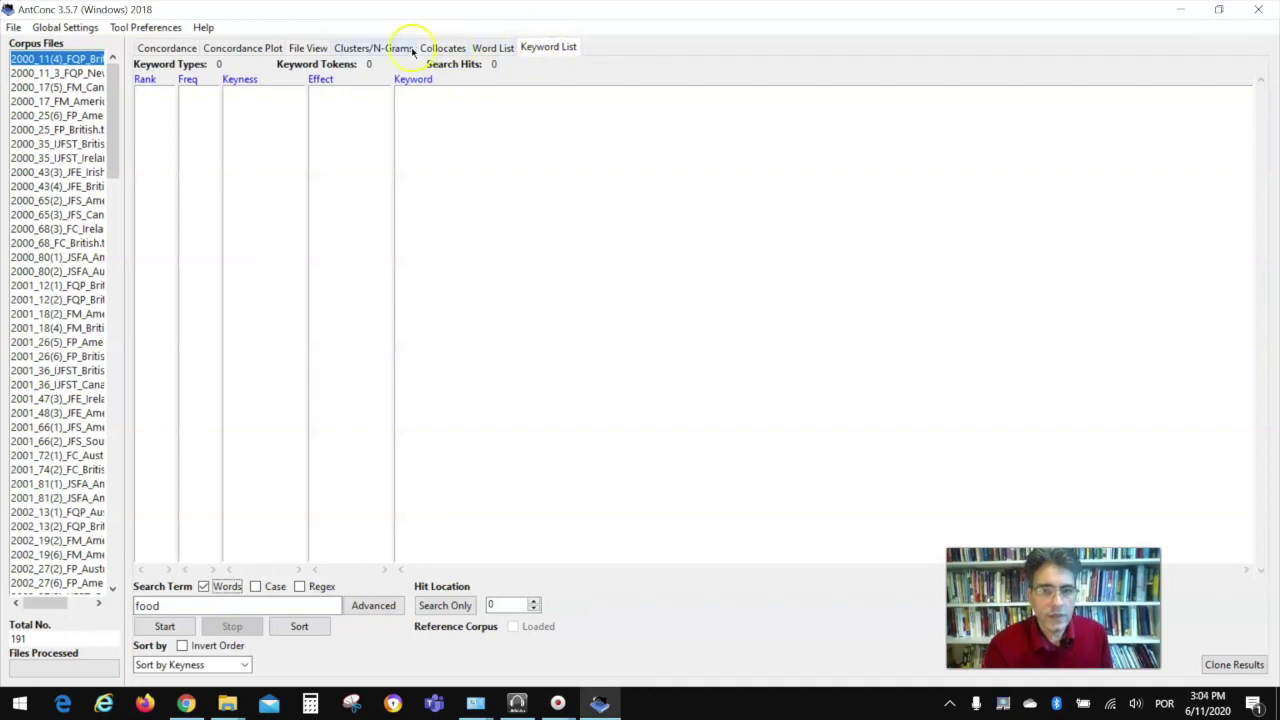
click(360, 48)
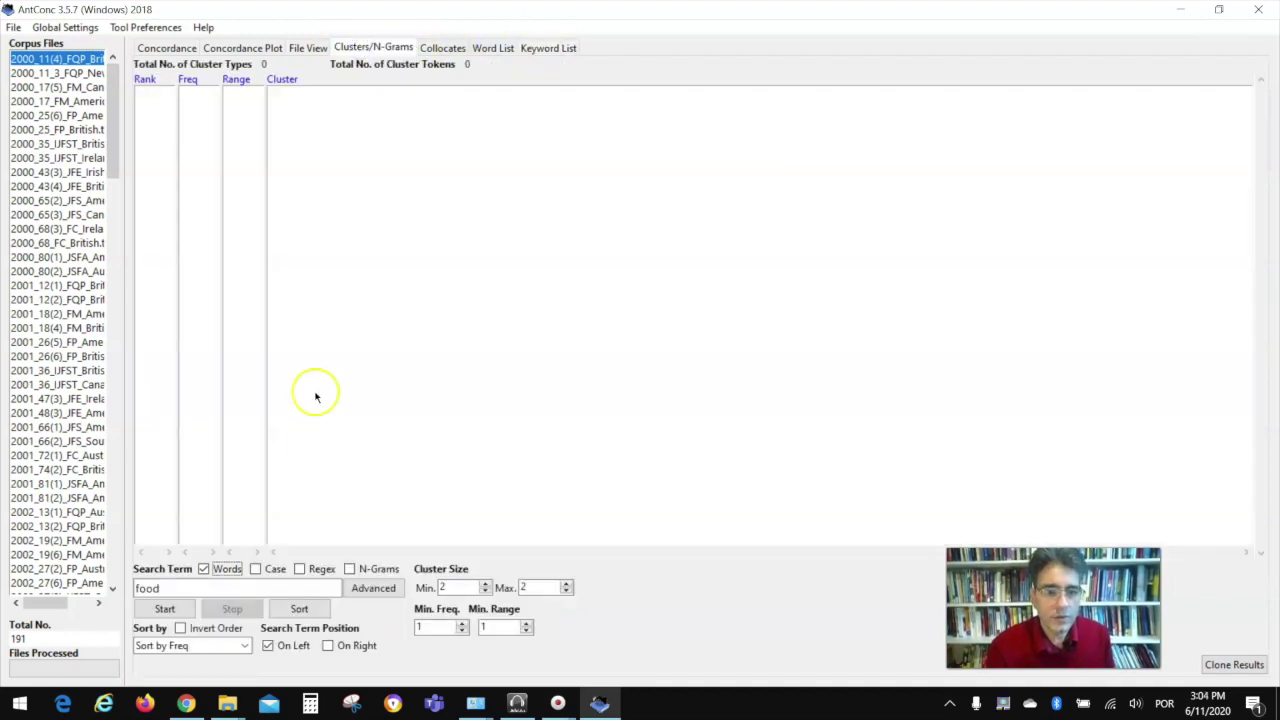
drag(207, 592, 115, 587)
key(BackSpace)
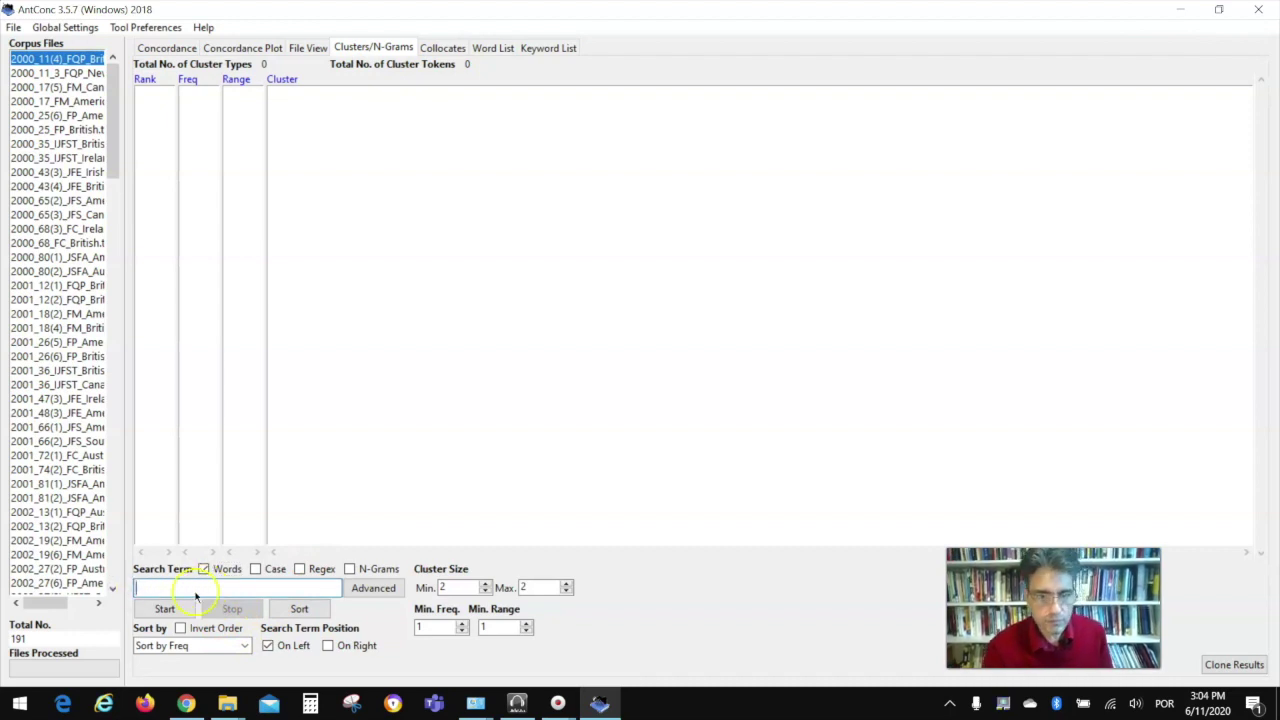
click(349, 568)
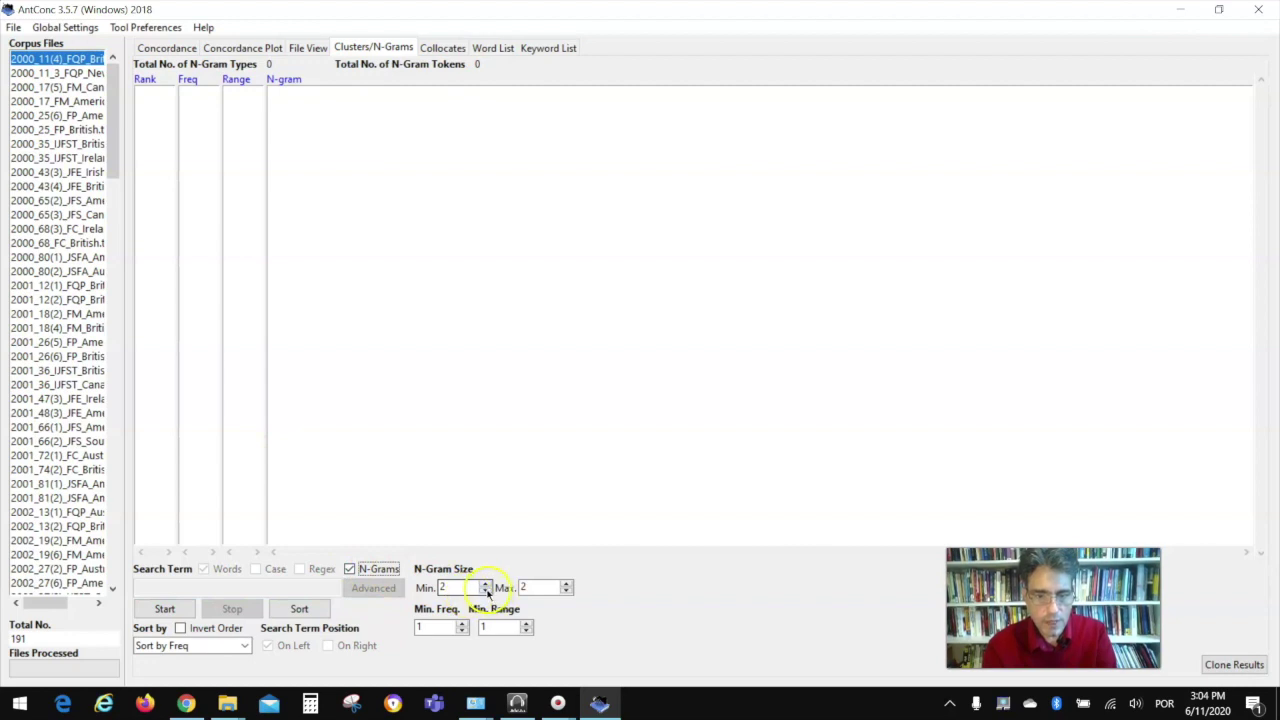
Generate the n-gram list of the whole corpus with minimum and maximum size 2, minimum frequency 1 and minimum range 1.
click(541, 587)
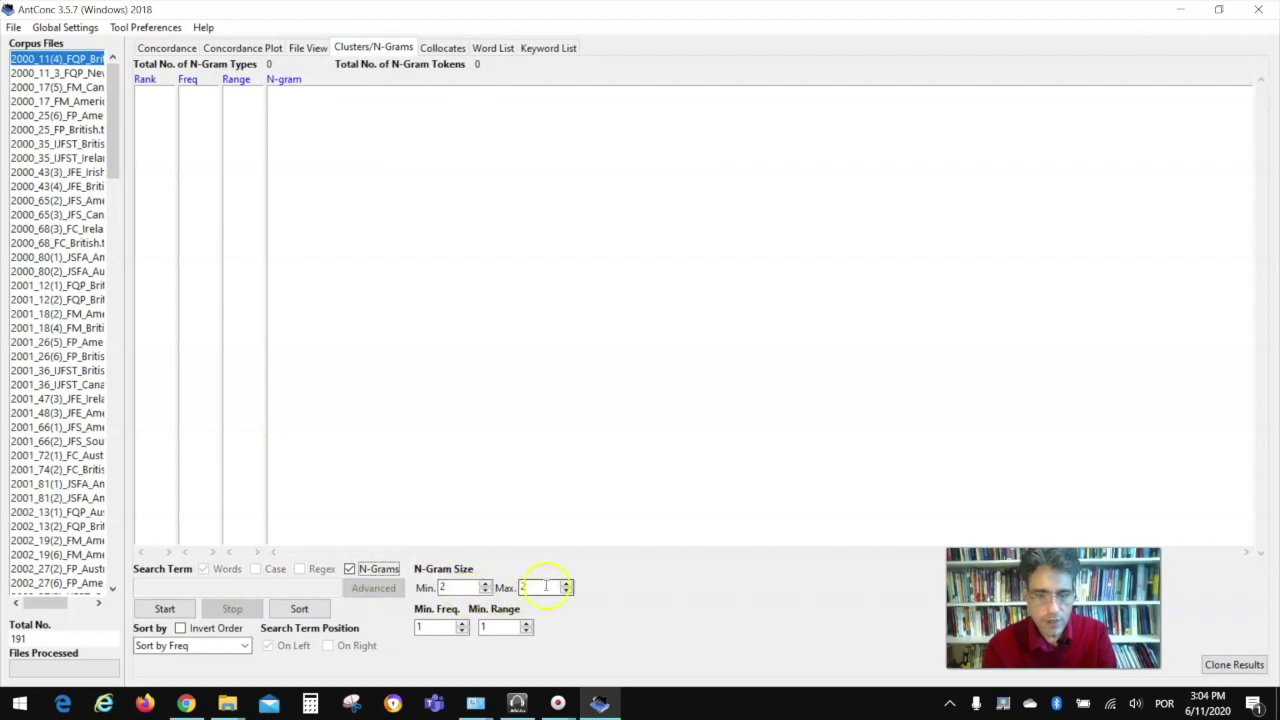
double_click(545, 591)
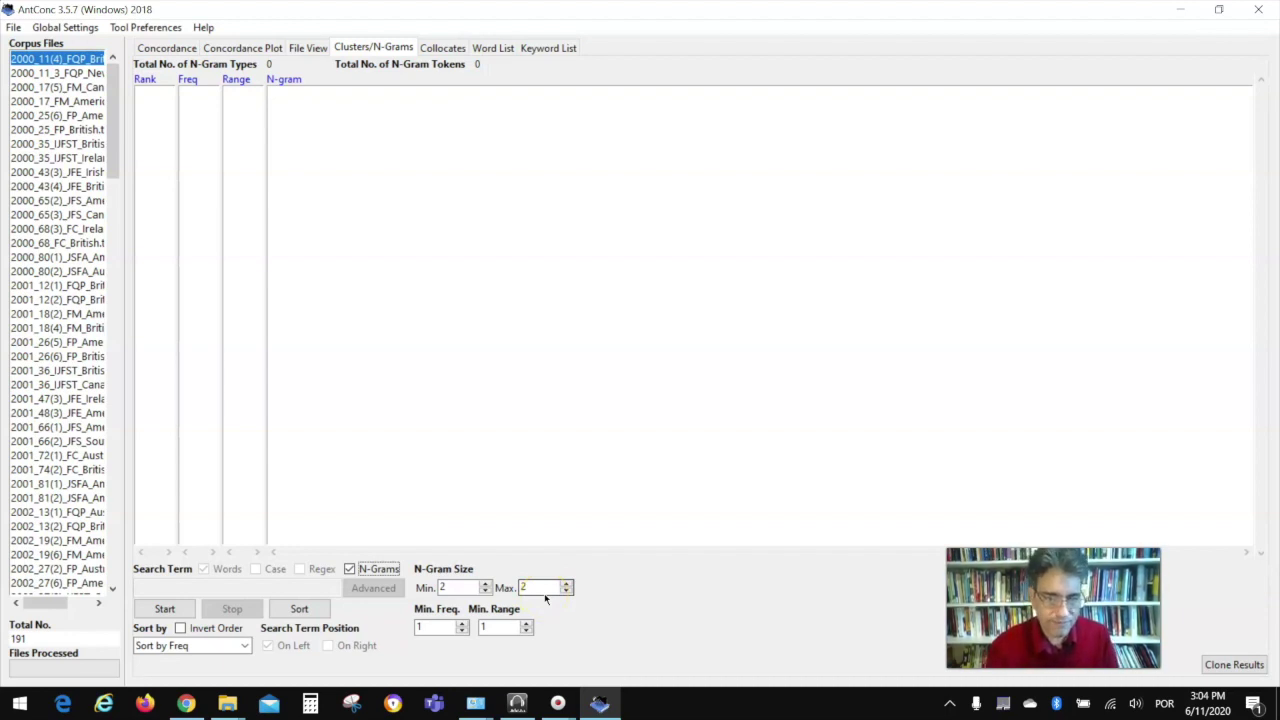
click(422, 622)
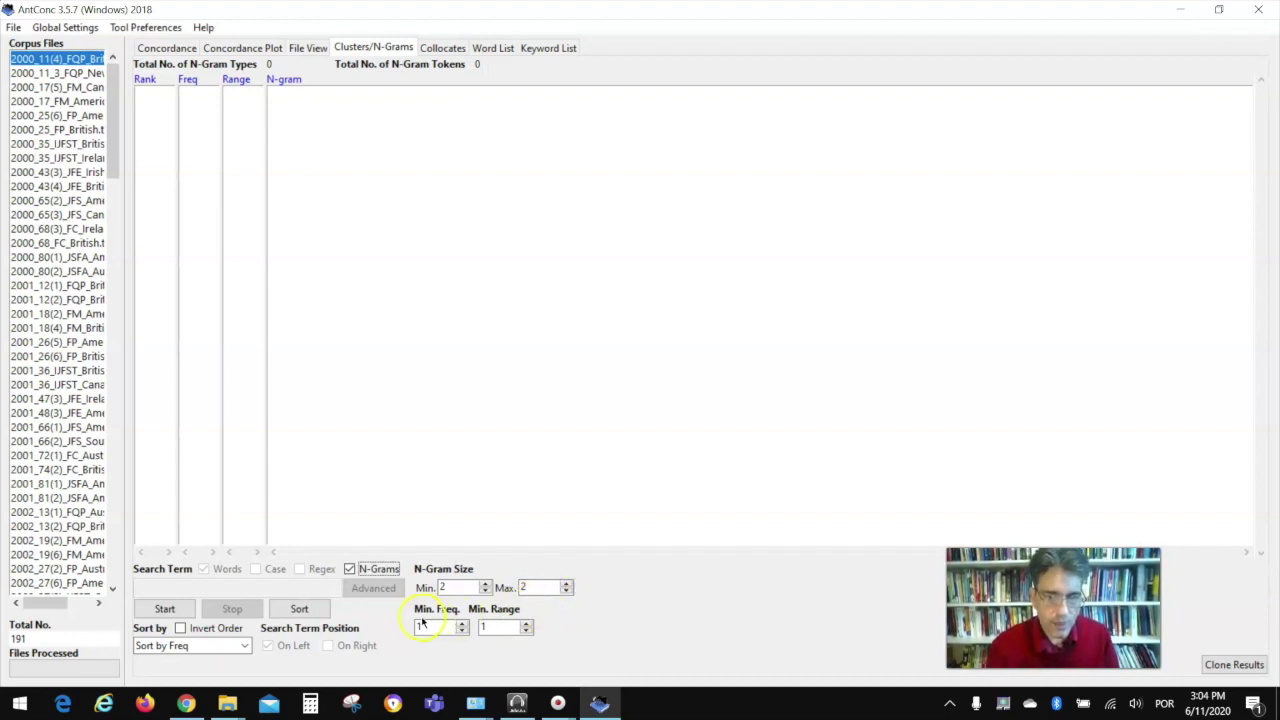
click(164, 610)
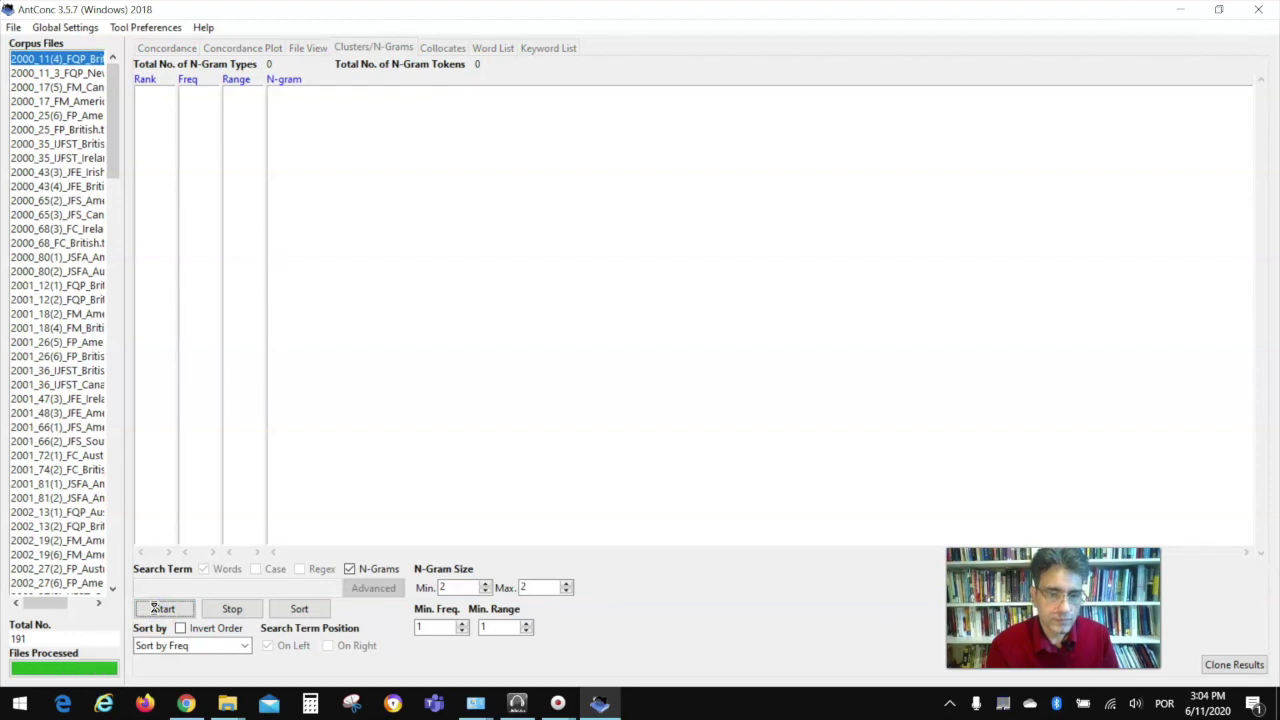
click(155, 609)
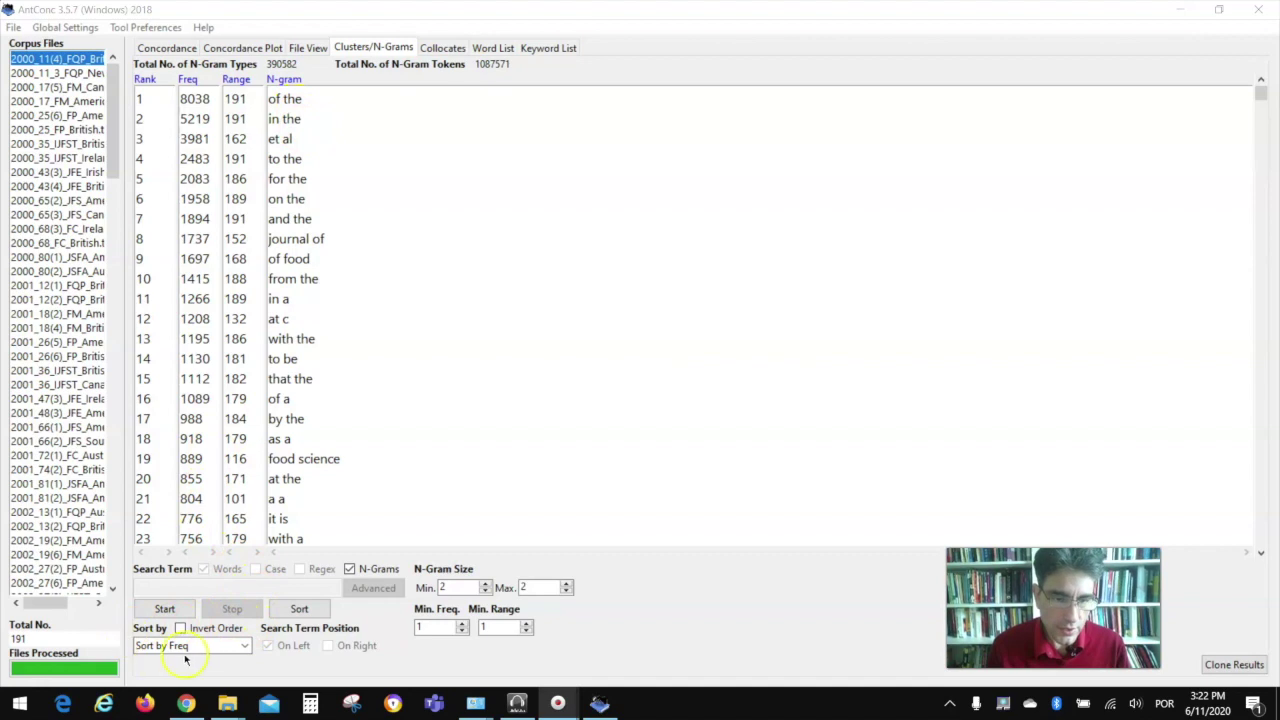
Review the n-gram sorting options, keeping Sort by Freq, and compare the two-word n-gram list with the word list.
click(243, 646)
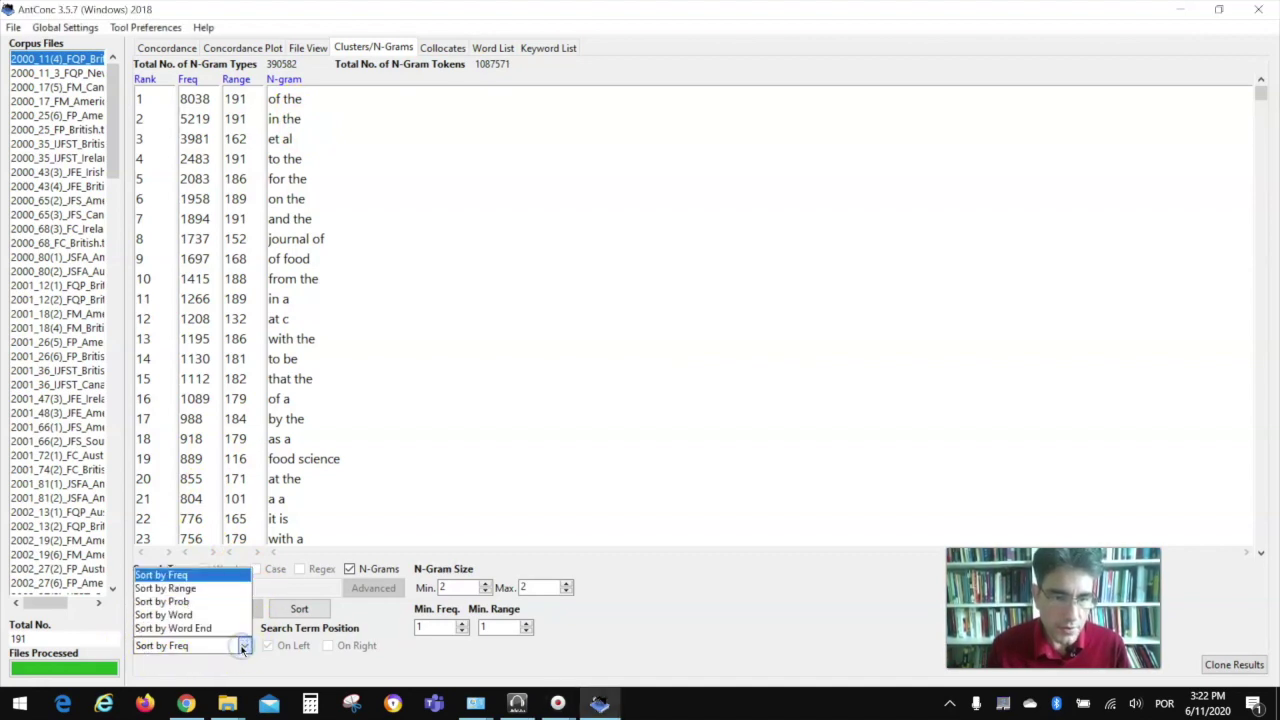
click(261, 668)
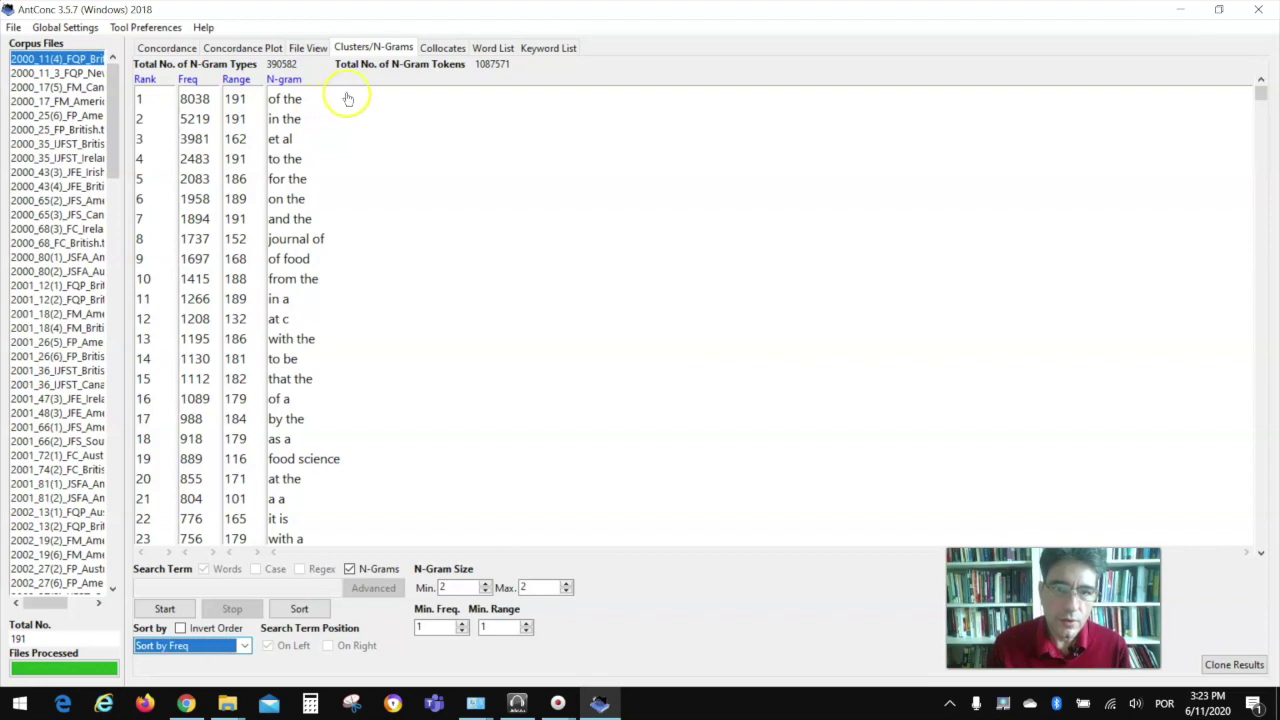
click(493, 48)
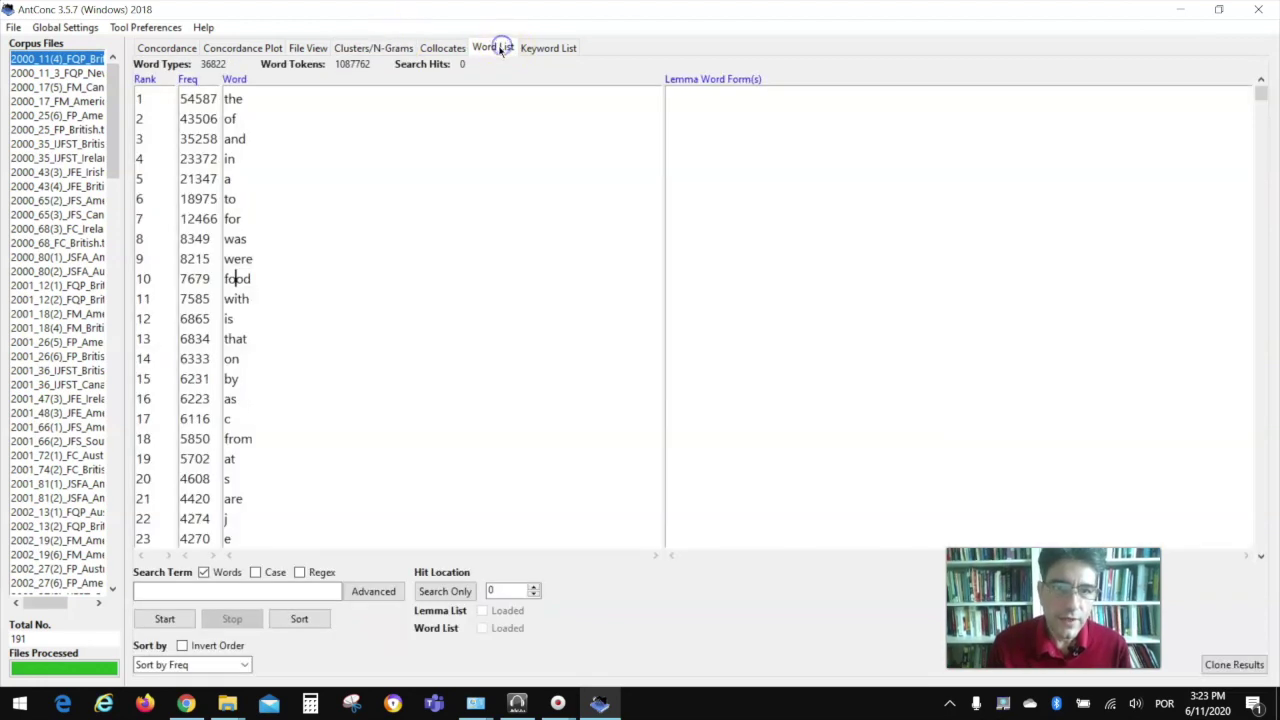
click(373, 47)
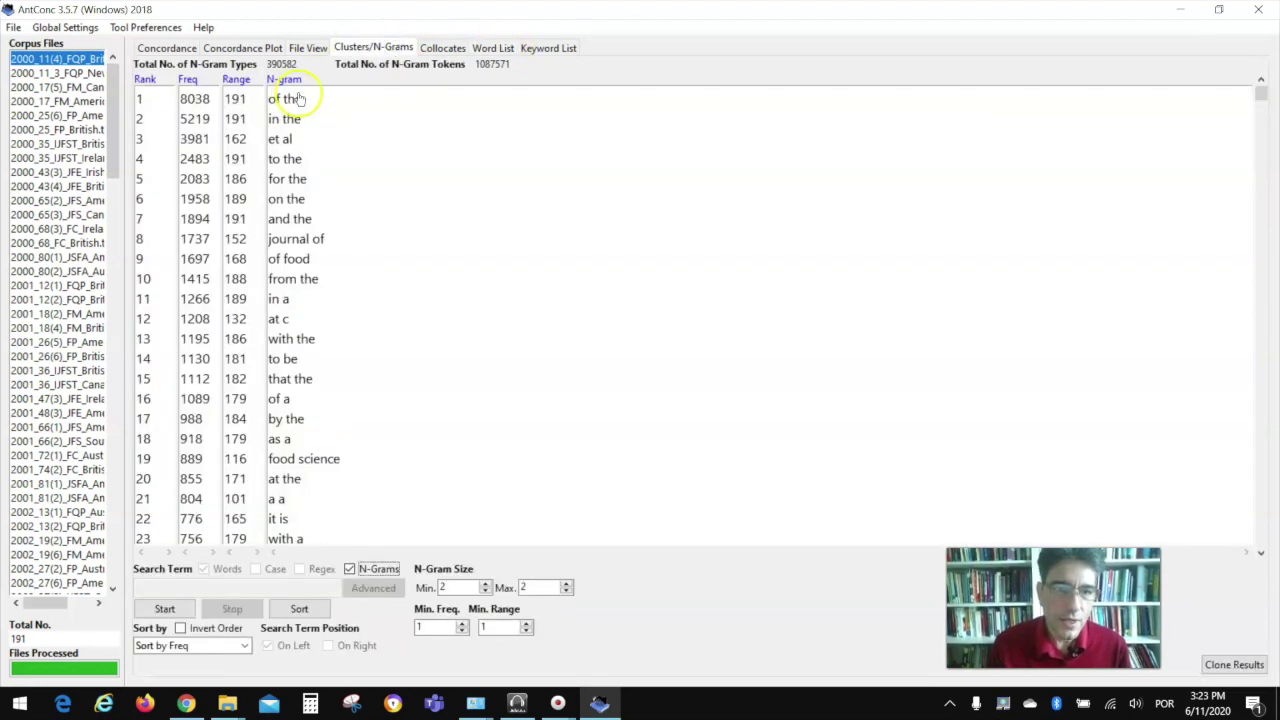
Compare the word list with the two-word n-gram list, and open the concordance of the n-gram "added to".
click(491, 49)
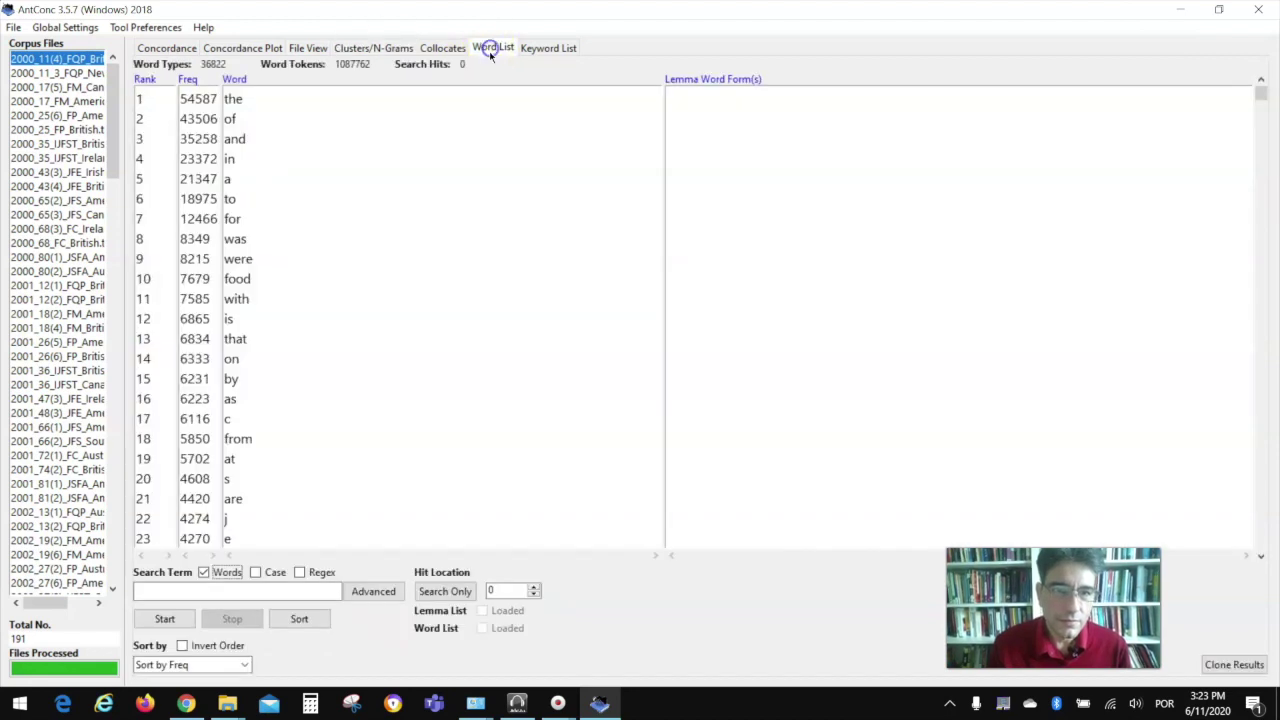
click(352, 50)
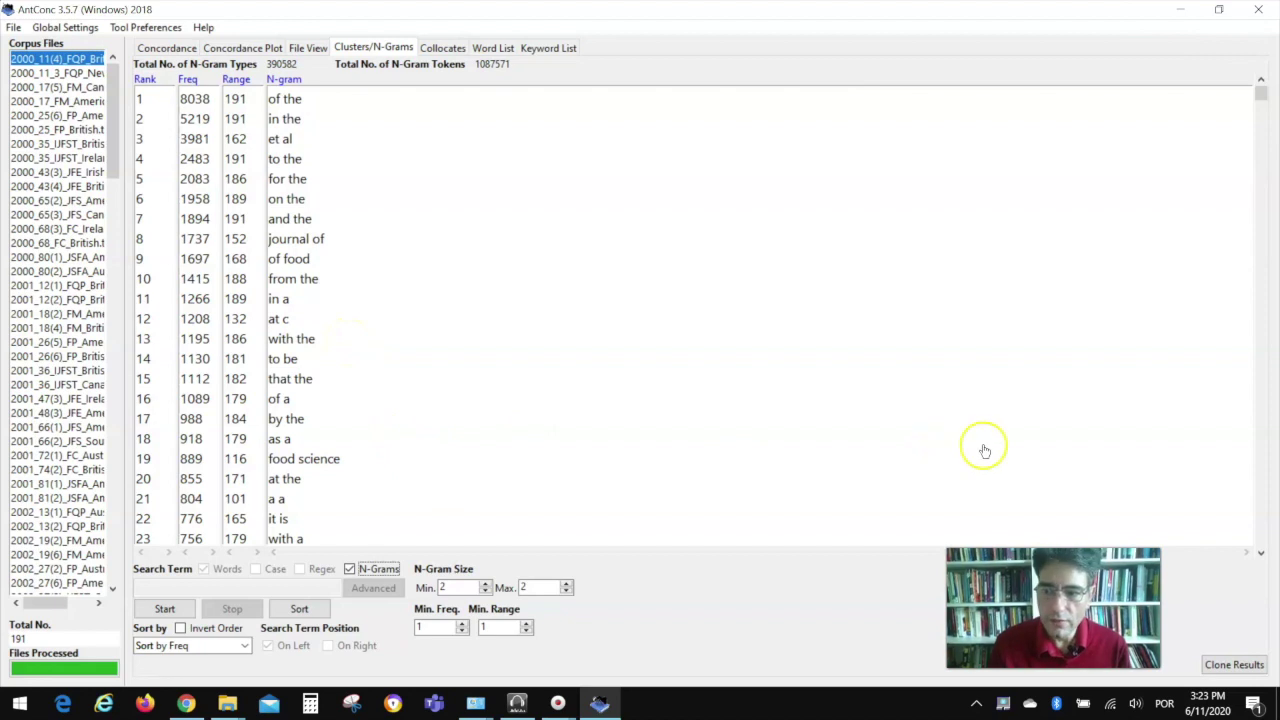
drag(1262, 556, 1262, 556)
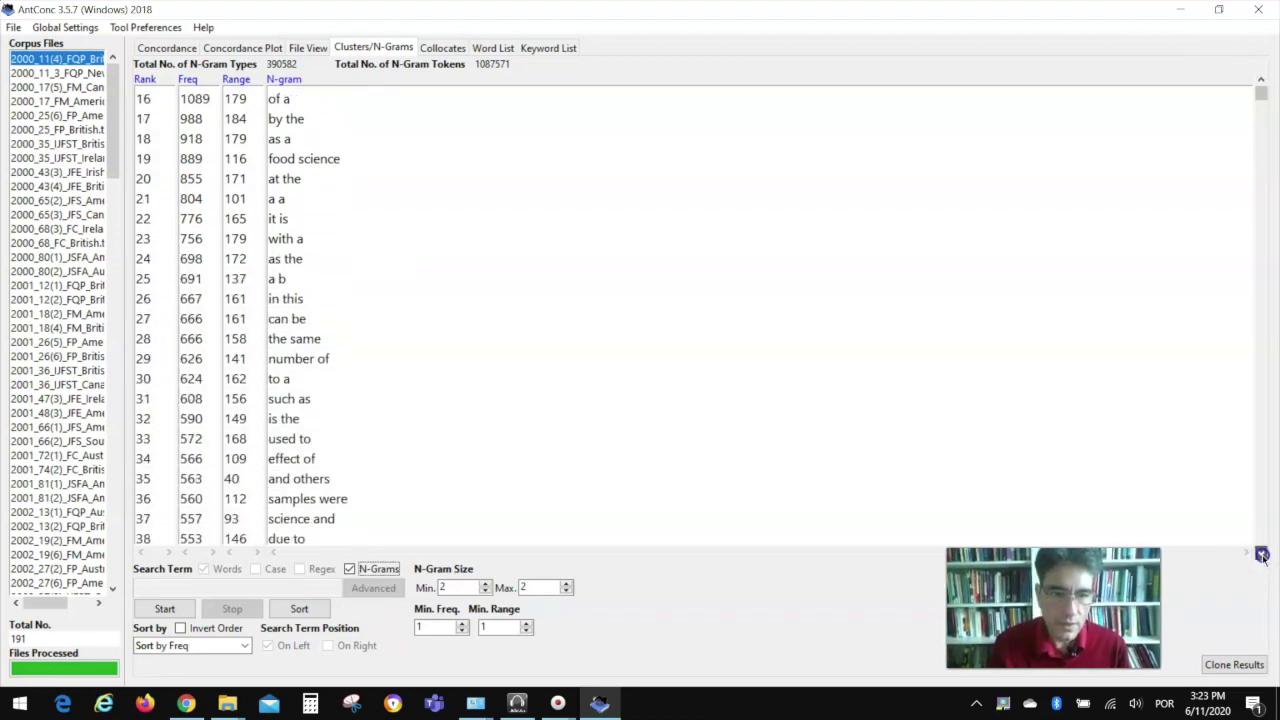
drag(1262, 556, 1262, 556)
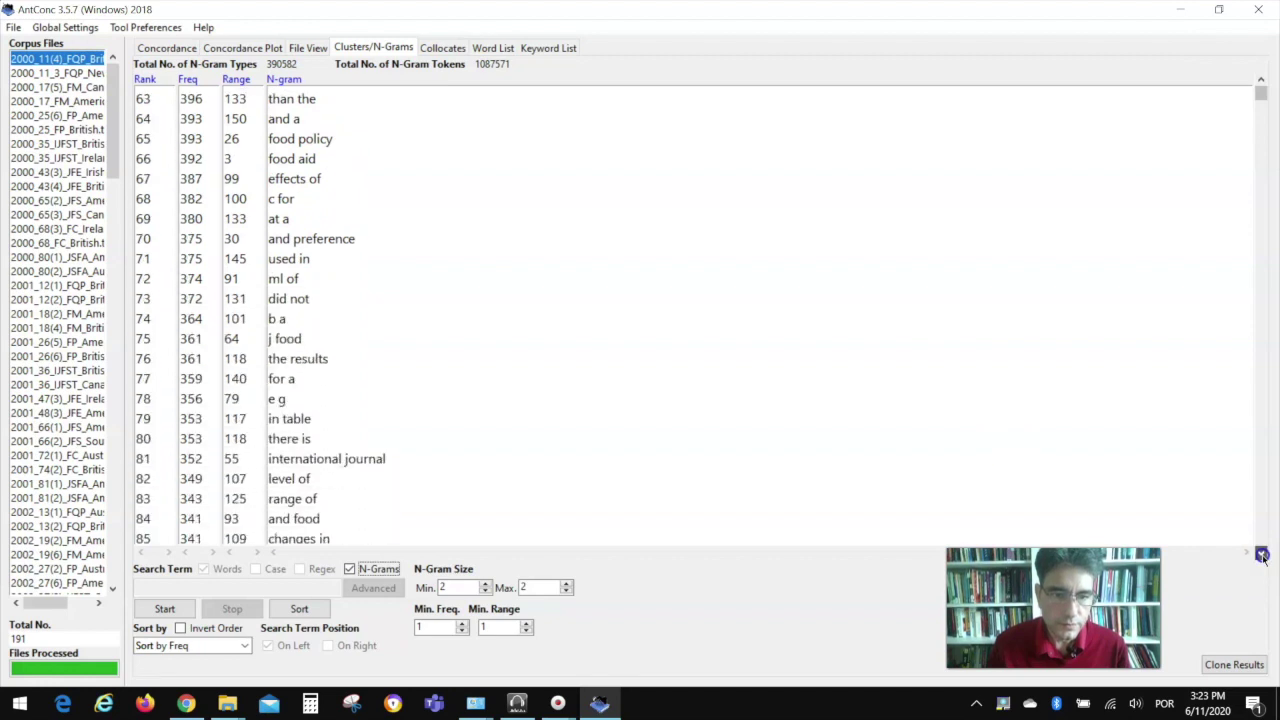
drag(1262, 556, 1262, 556)
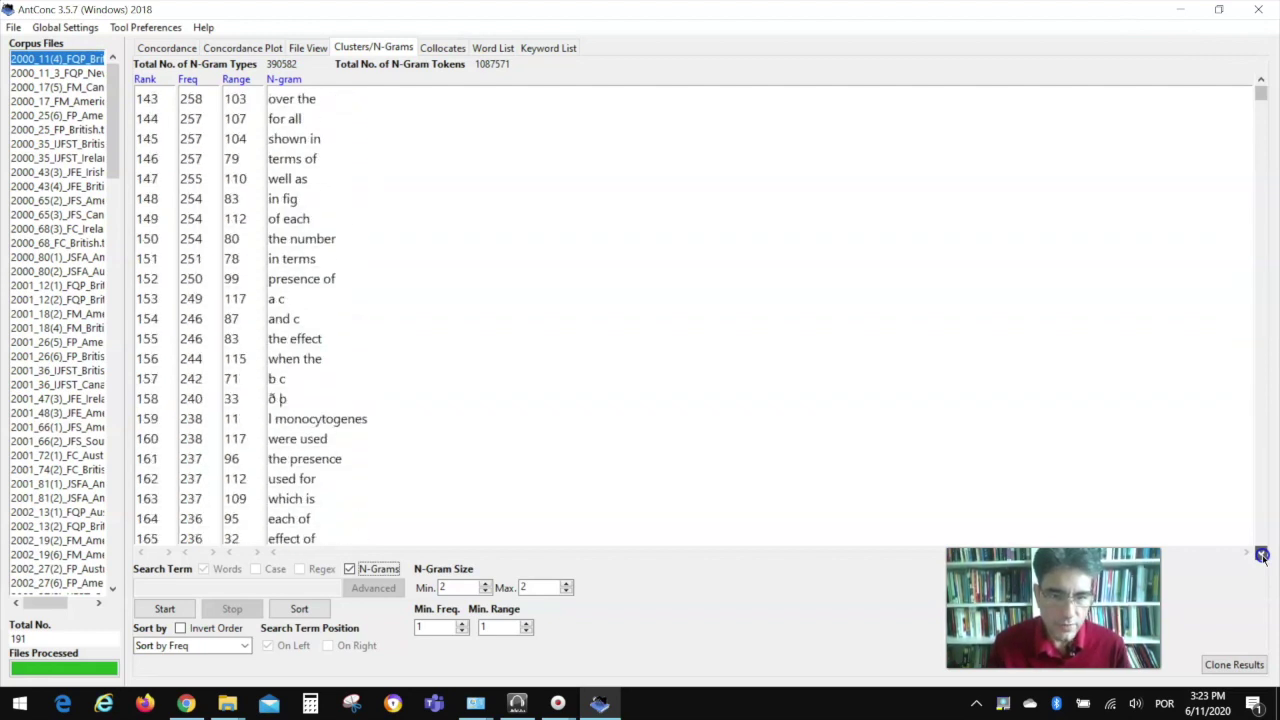
drag(1262, 556, 1262, 556)
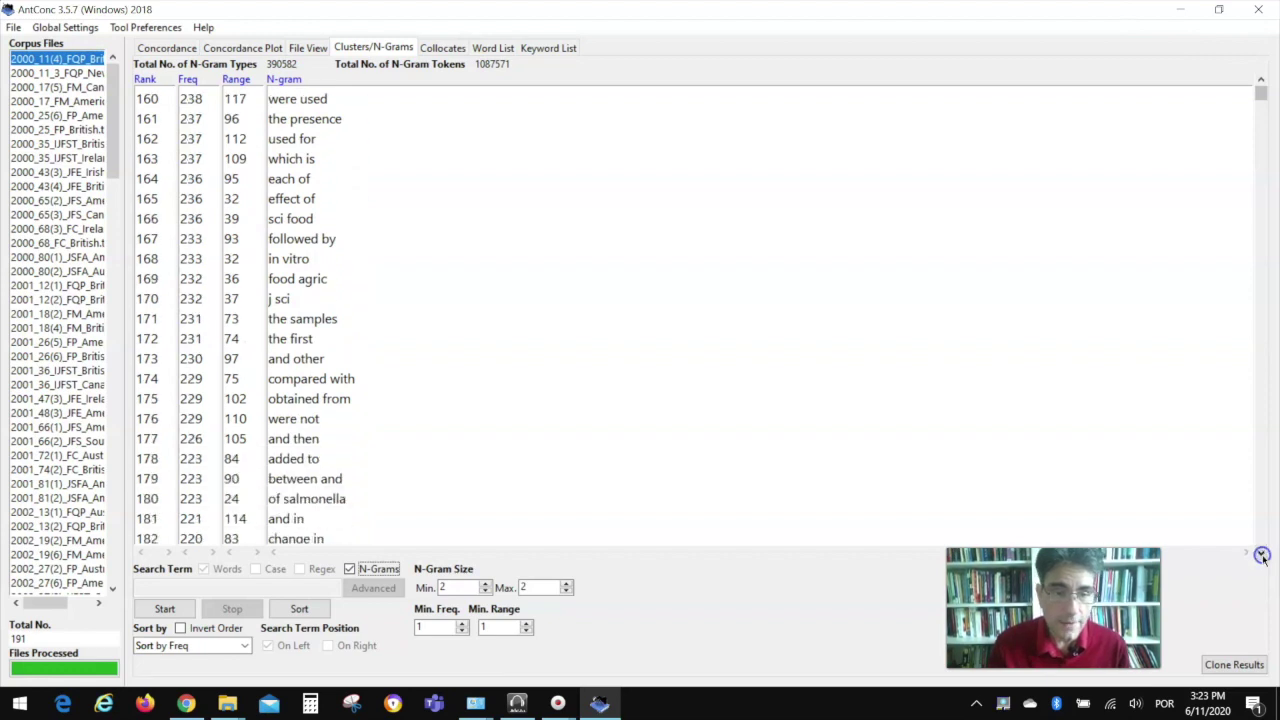
drag(1262, 556, 1262, 556)
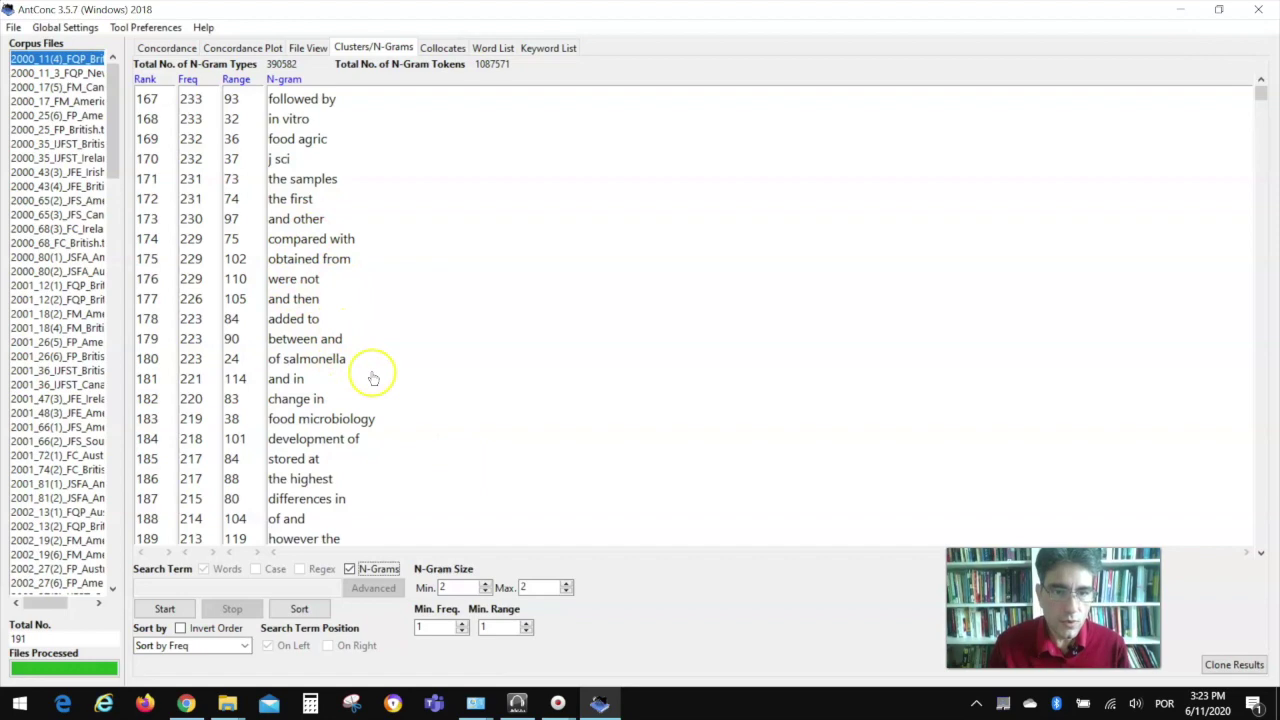
click(300, 322)
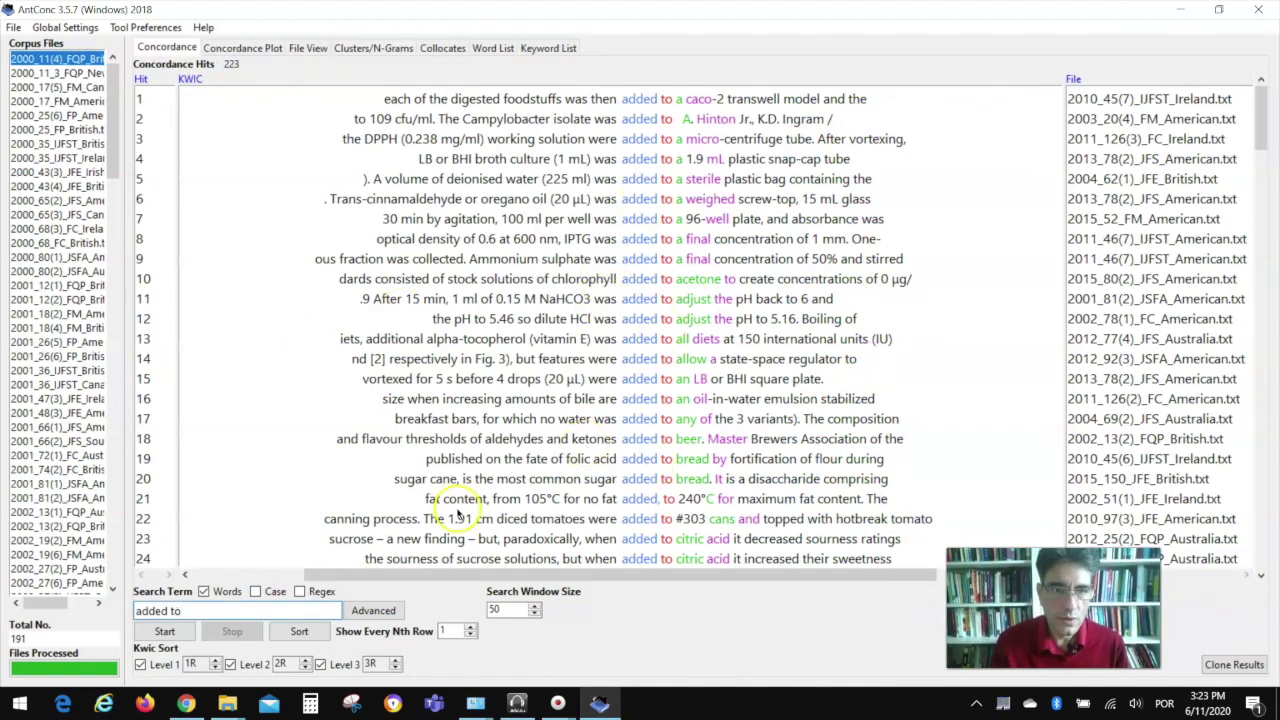
Return to the n-gram list and open the concordance of the lower-frequency n-gram "the fatty".
click(377, 48)
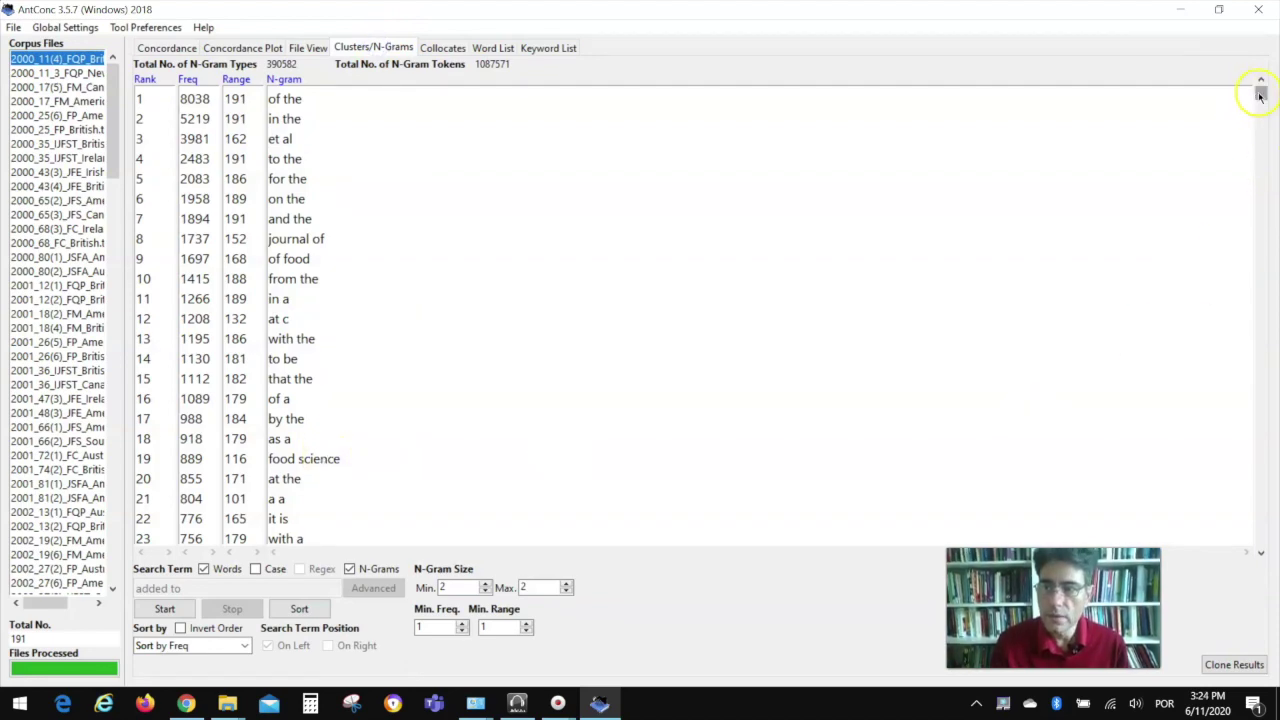
drag(1256, 90, 1014, 186)
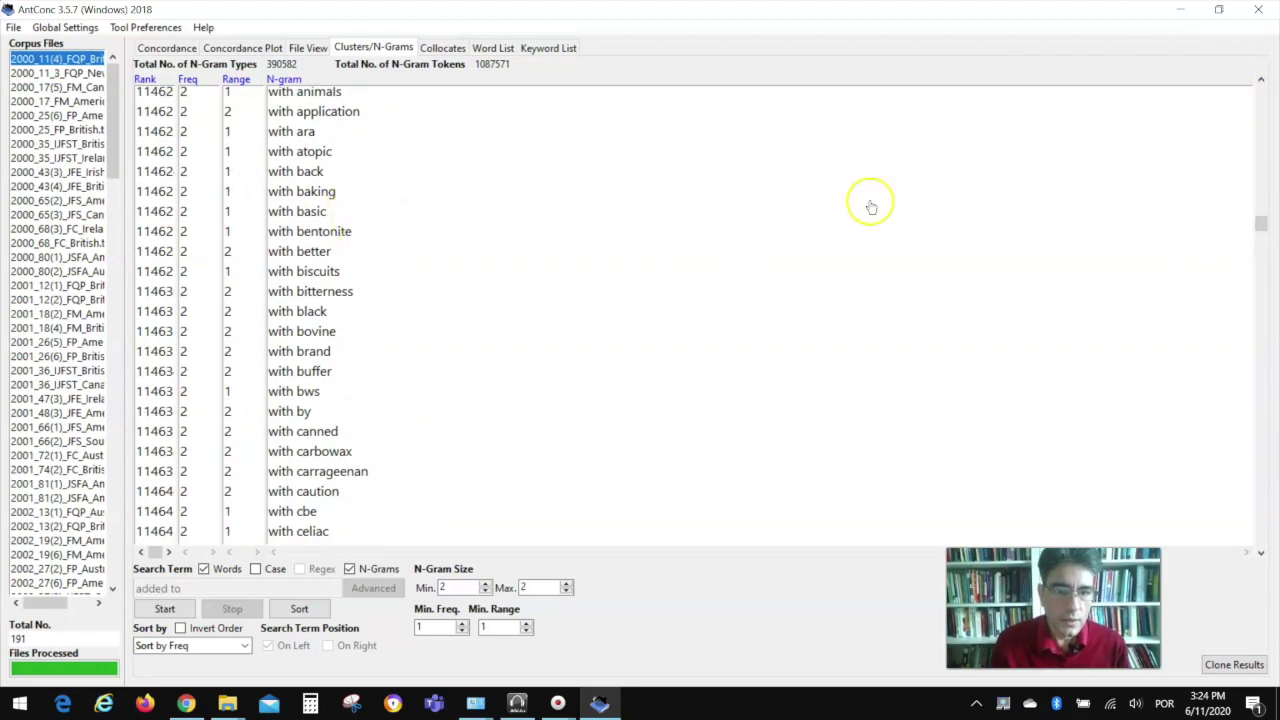
drag(1260, 222, 1251, 100)
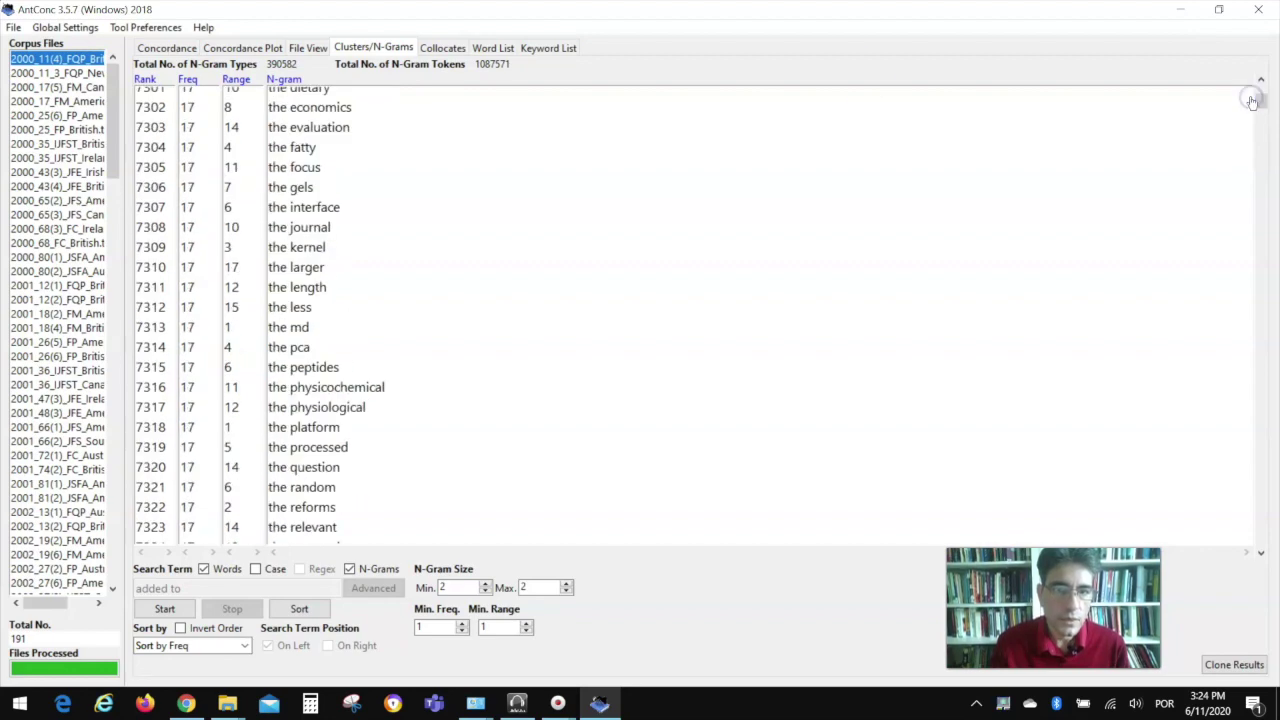
click(301, 147)
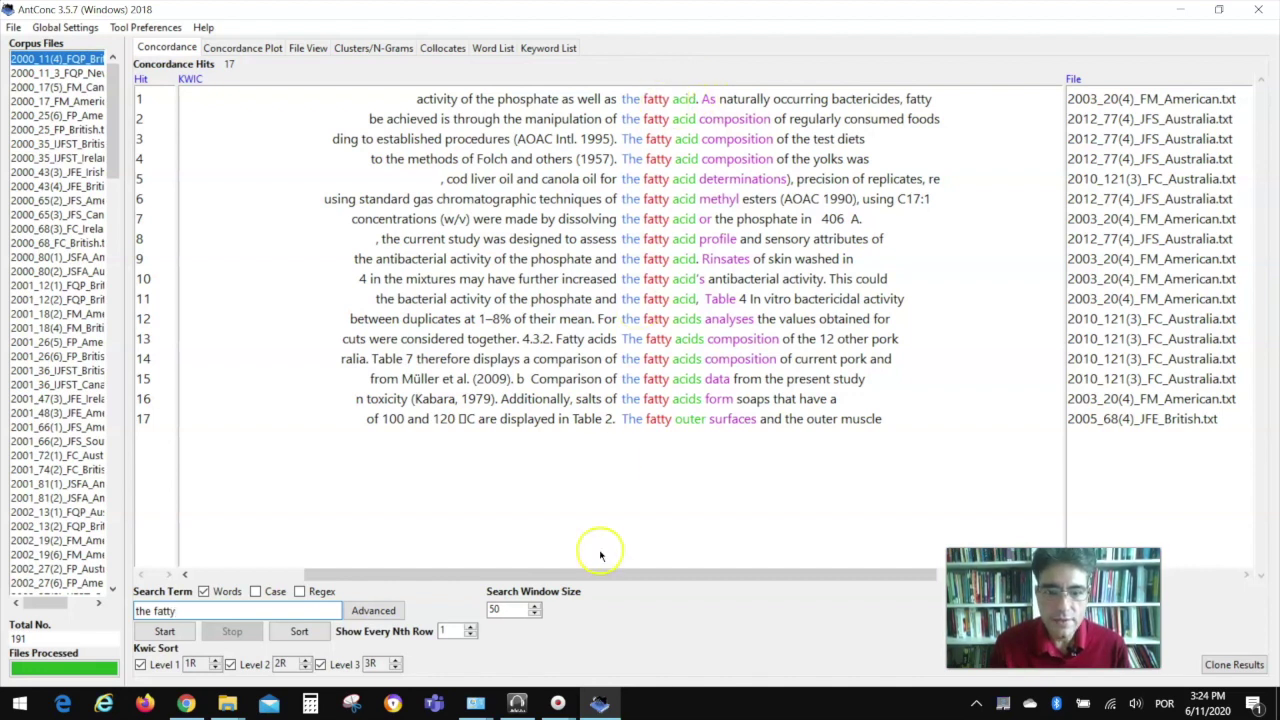
Open the concordance of the n-gram "beef burgers" and view its second hit in the source article.
click(368, 52)
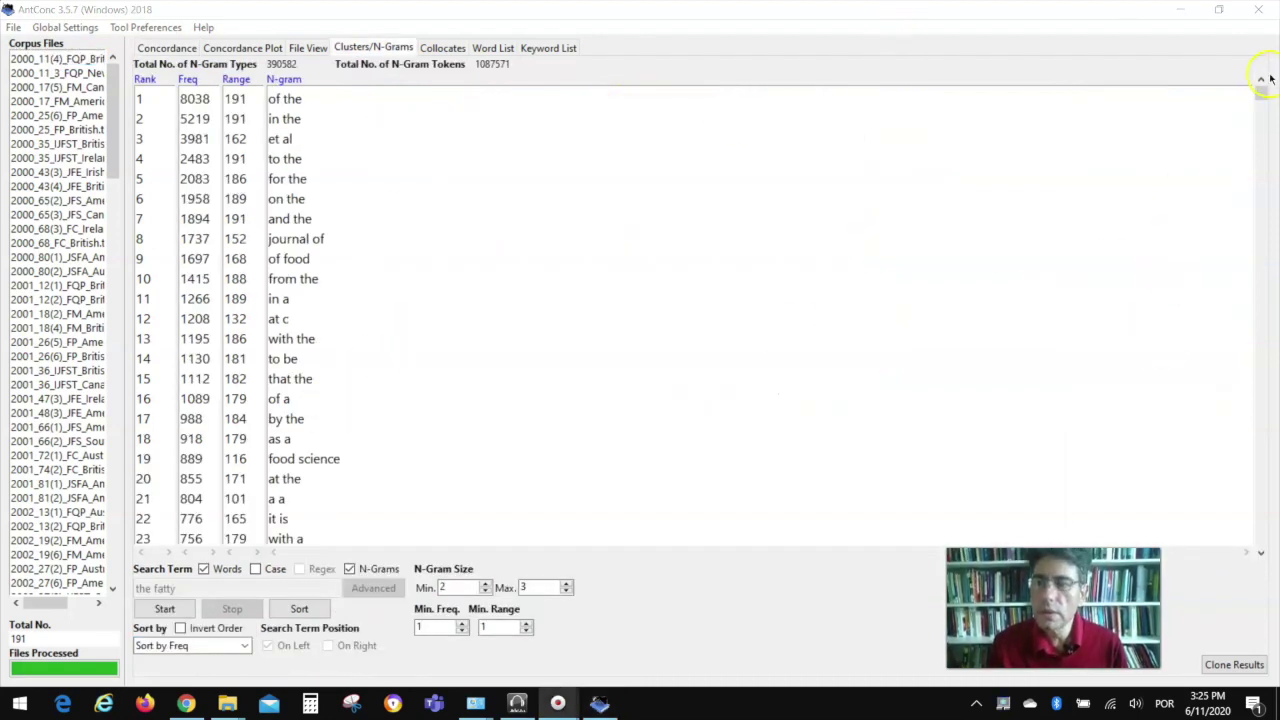
drag(1260, 91, 1264, 146)
drag(1262, 128, 1258, 99)
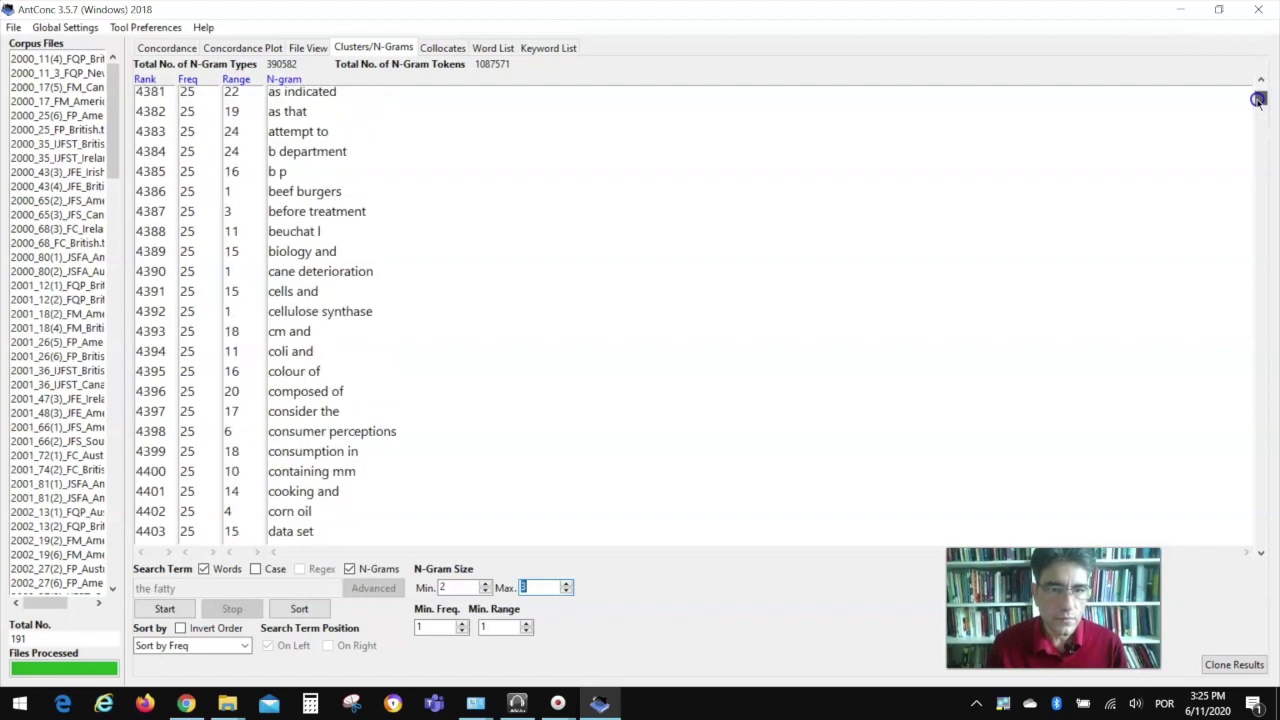
click(308, 190)
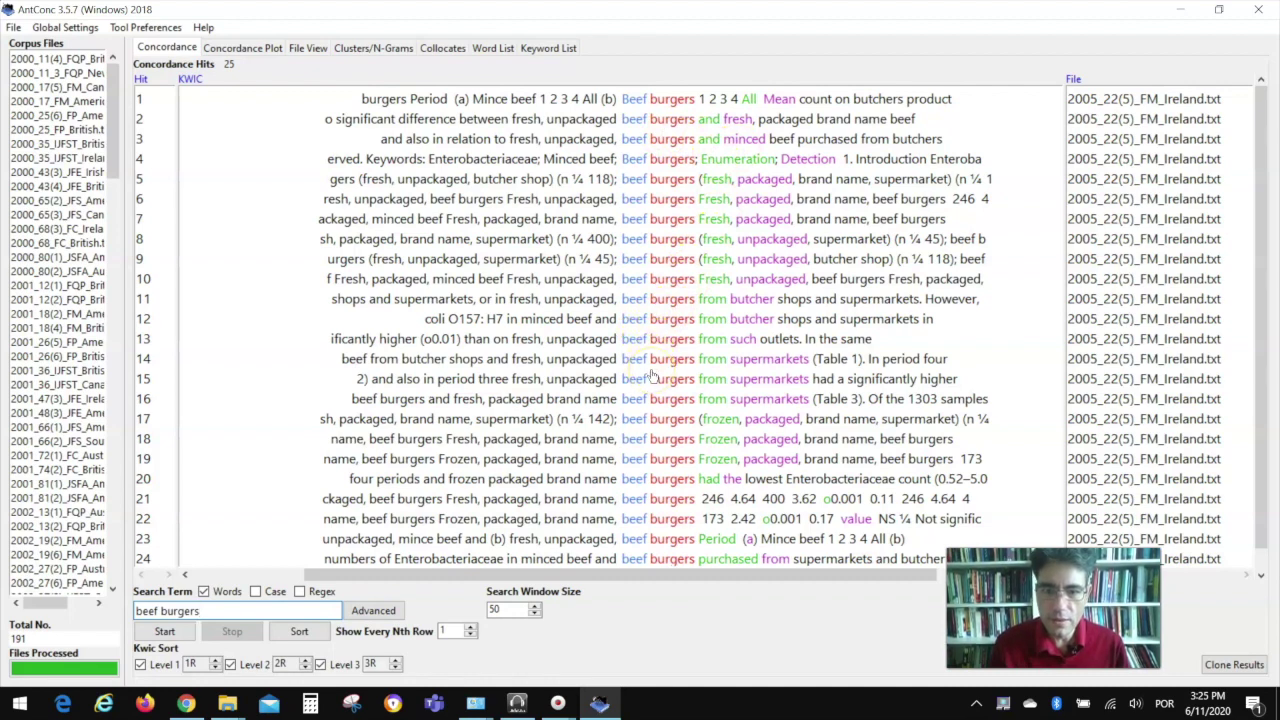
click(655, 121)
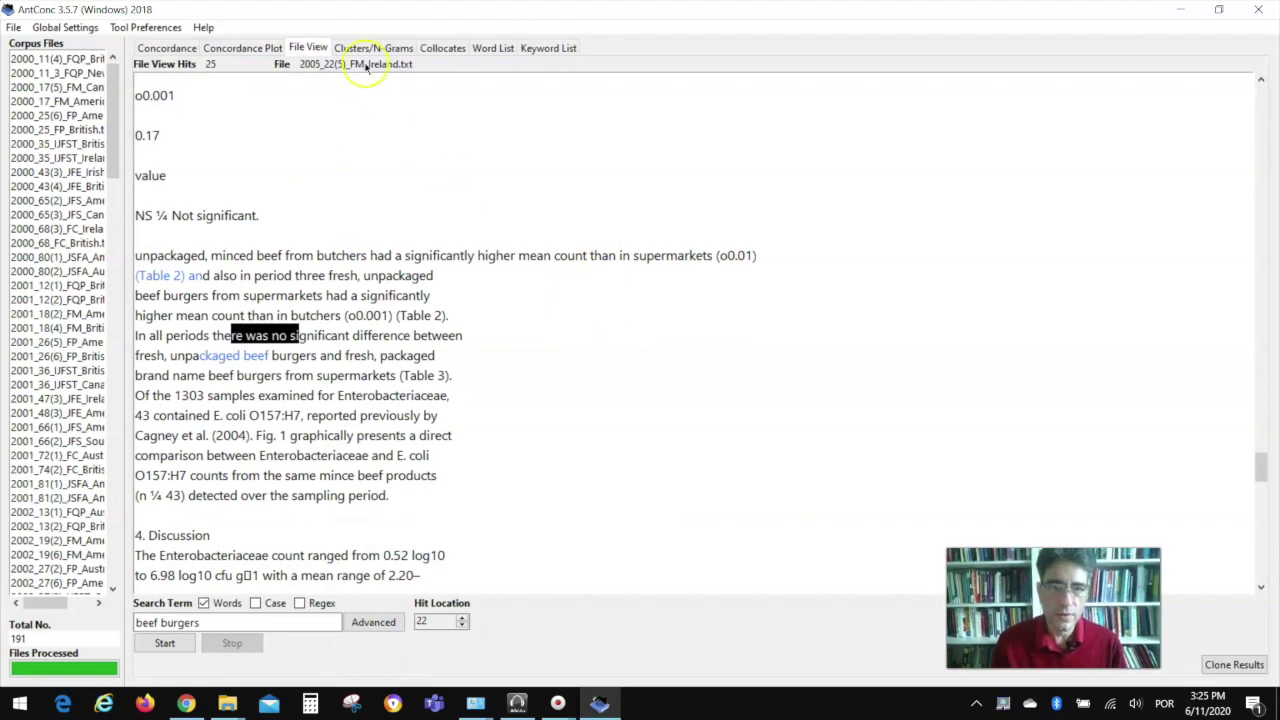
Review the n-gram list, the "beef burgers" concordance, the Keyword List tool and the word list in turn.
click(372, 48)
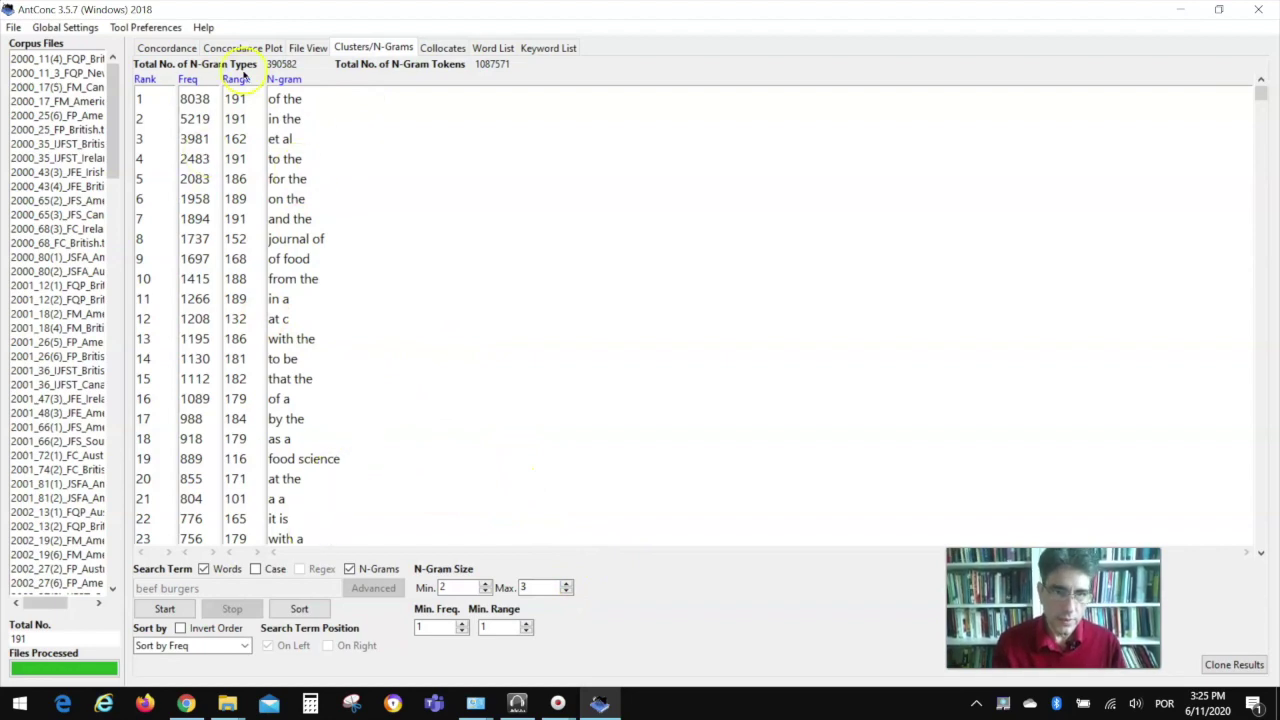
click(165, 48)
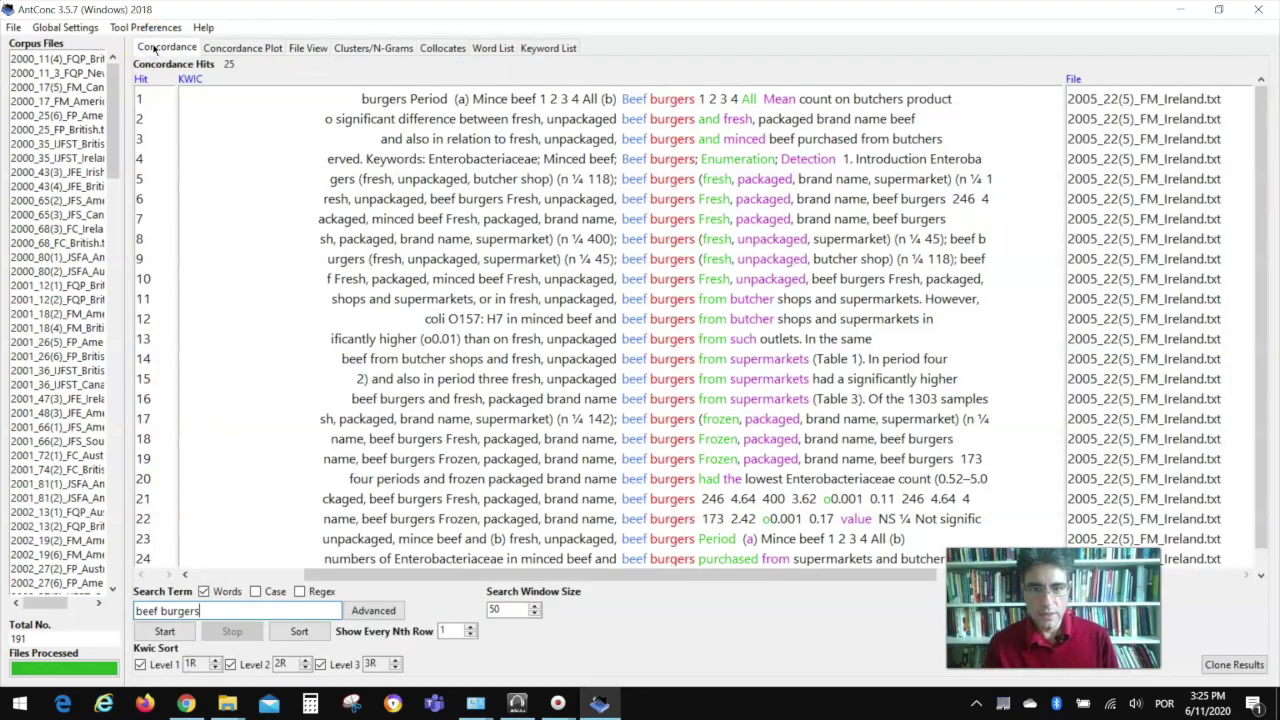
click(553, 49)
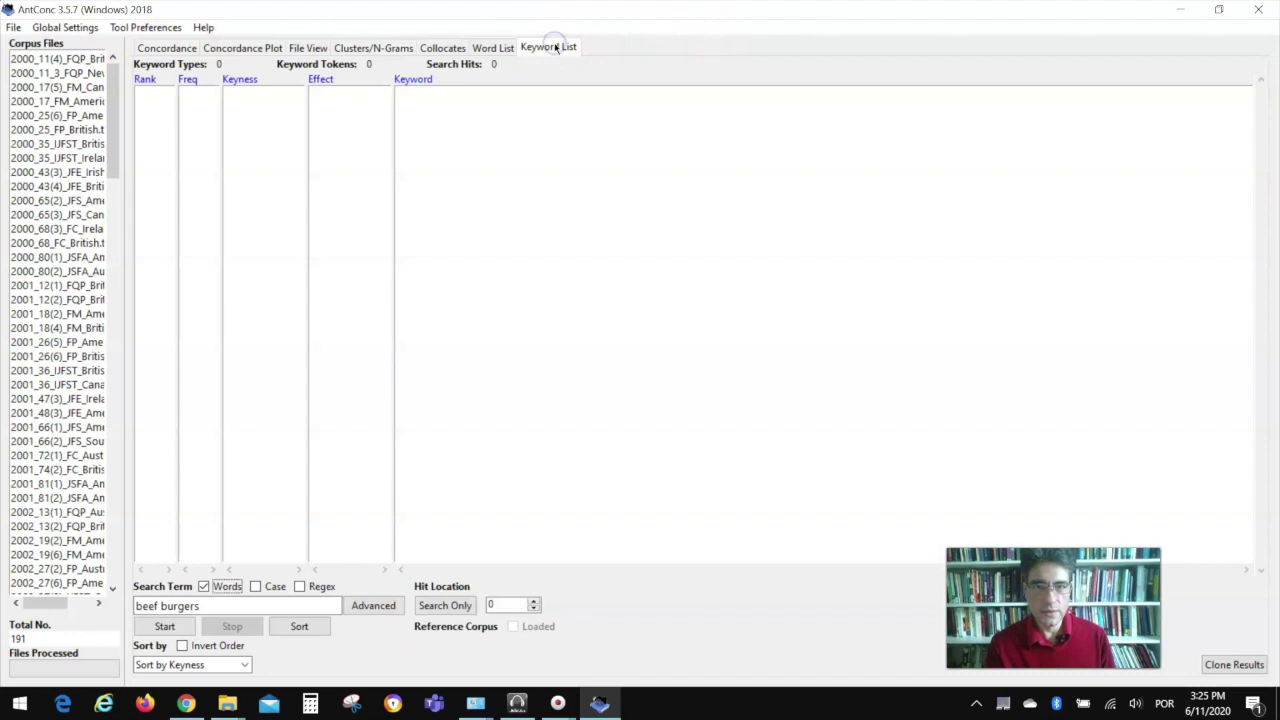
click(490, 48)
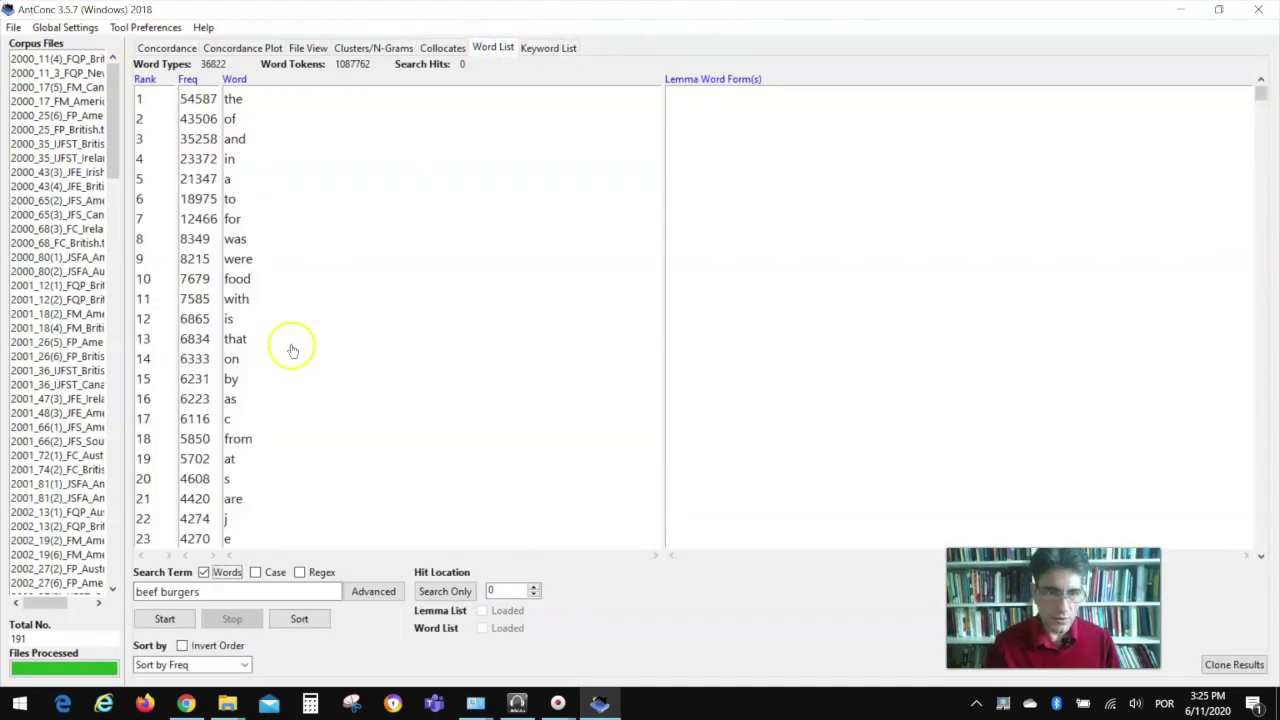